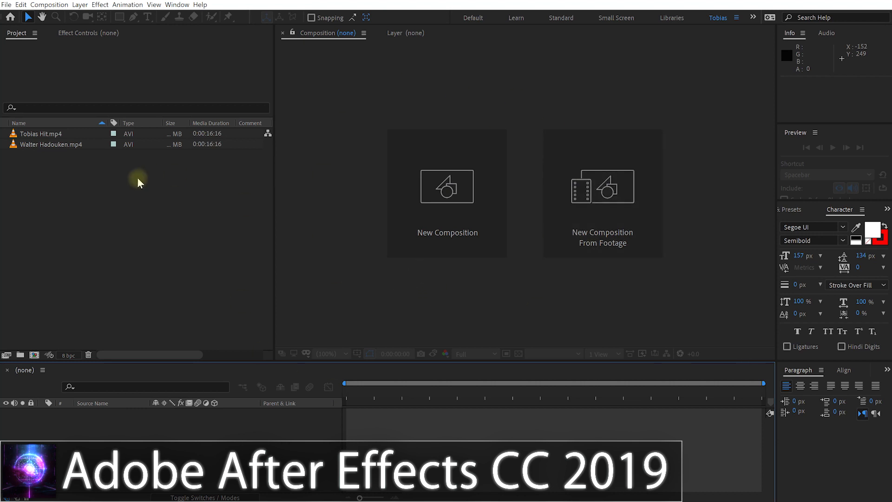
# - Create a new composition from the Walter Hadouken.mp4 footage
pyautogui.moveTo(77, 207); pyautogui.dragTo(29, 116)
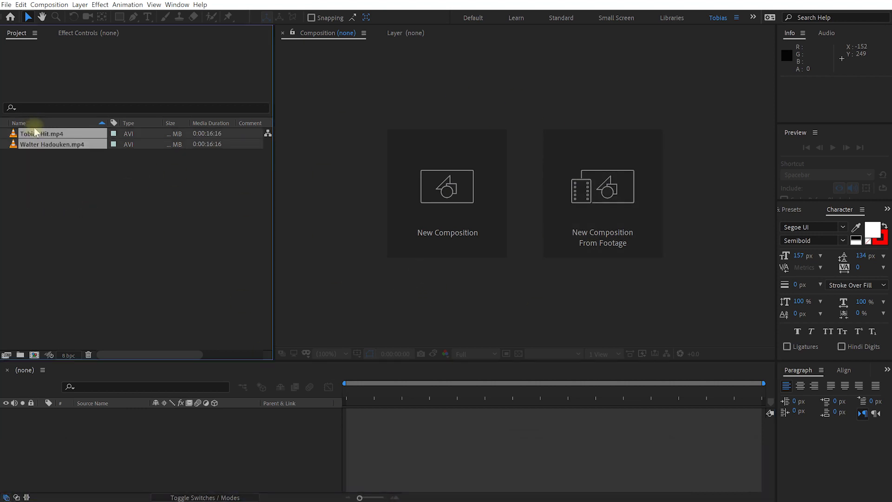
pyautogui.click(78, 200)
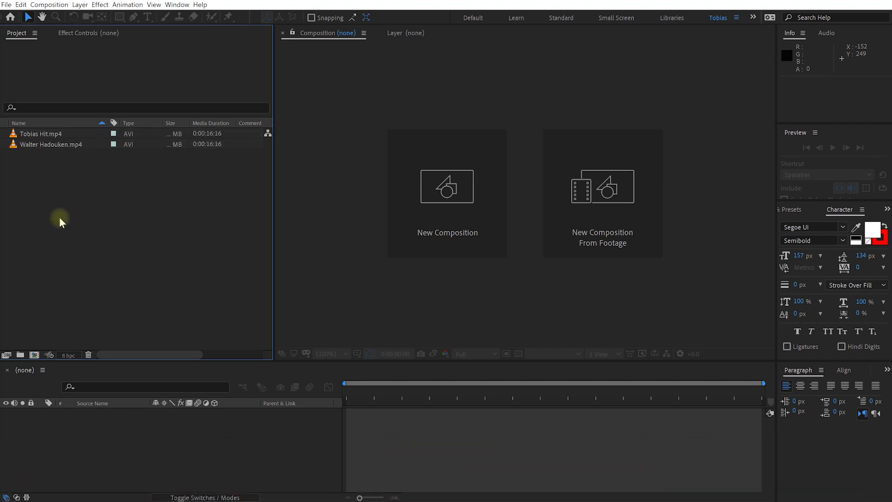
pyautogui.click(27, 145)
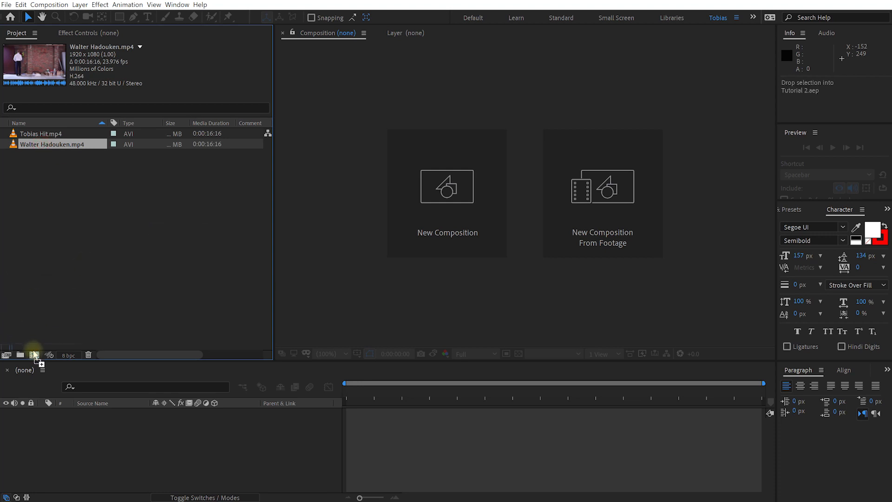
pyautogui.moveTo(35, 358); pyautogui.dragTo(35, 355)
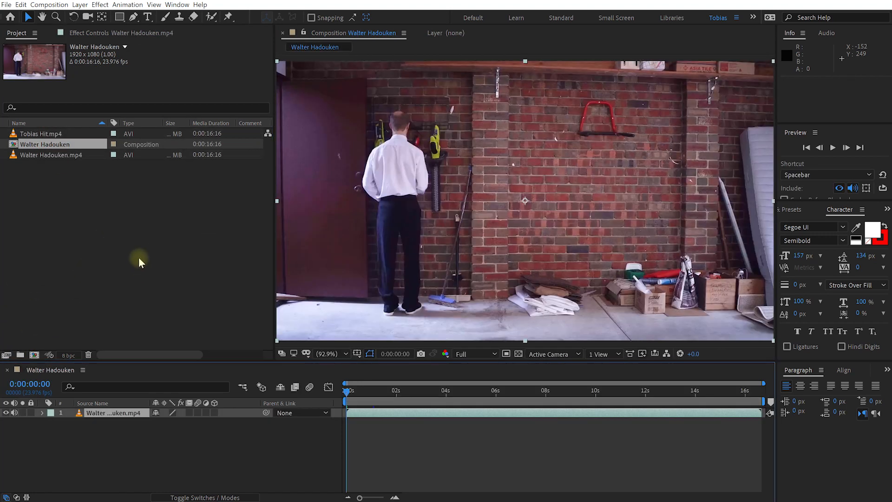
# - Add Tobias Hit.mp4 as a layer above the Walter Hadouken footage and set the current time to 0:00:09:05
pyautogui.moveTo(346, 393); pyautogui.dragTo(572, 404)
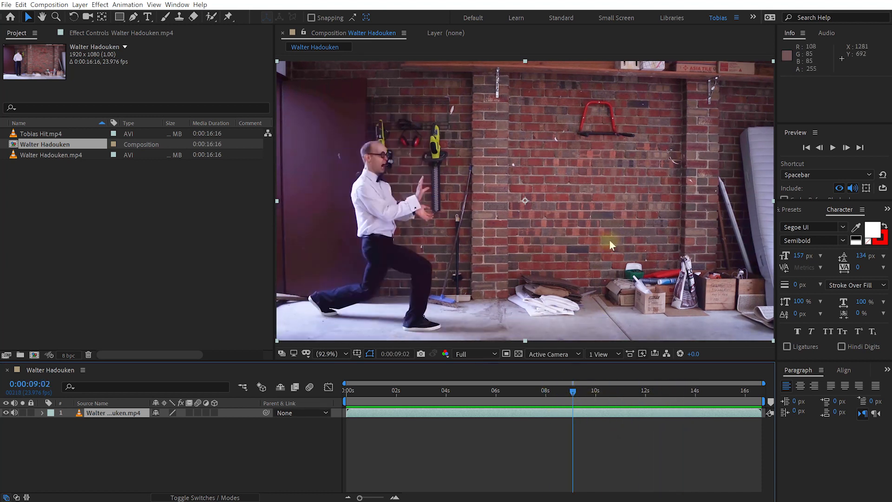
pyautogui.click(41, 135)
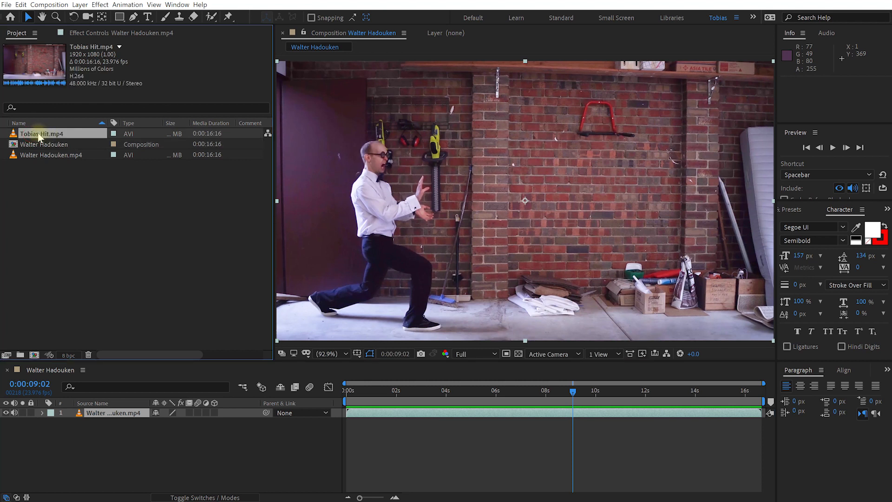
pyautogui.moveTo(37, 137); pyautogui.dragTo(104, 418)
pyautogui.moveTo(572, 391); pyautogui.dragTo(575, 409)
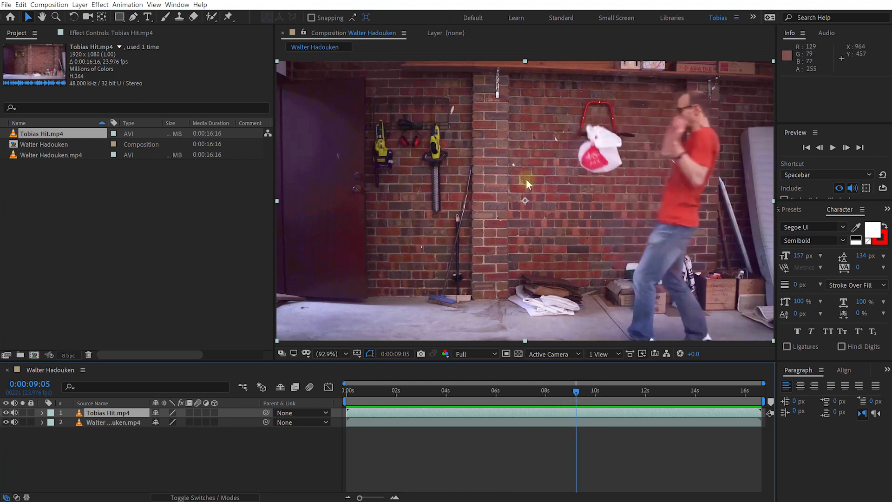
# - Draw a rectangular mask on the Tobias Hit.mp4 layer from the brick pillar past the frame's right edge, enclosing the man in red
pyautogui.scroll(-2, 526, 180)
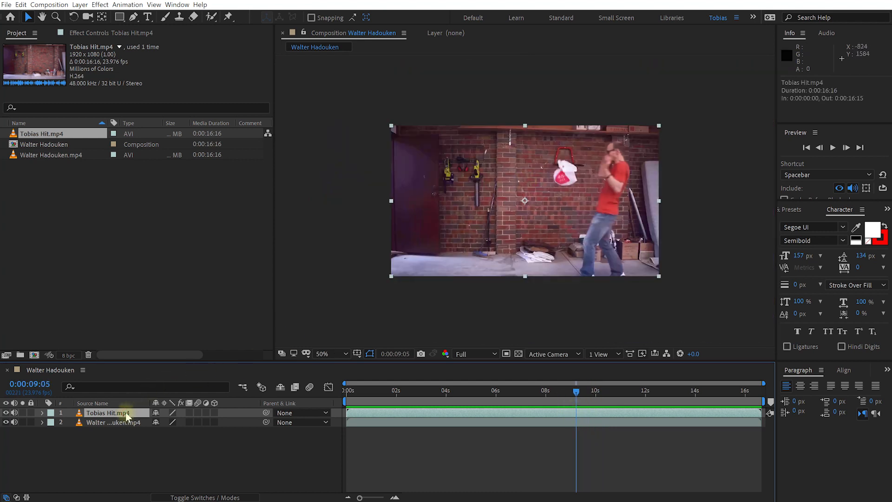
pyautogui.click(120, 18)
pyautogui.moveTo(507, 110)
pyautogui.mouseDown()
pyautogui.moveTo(537, 256)
pyautogui.moveTo(686, 298)
pyautogui.mouseUp()
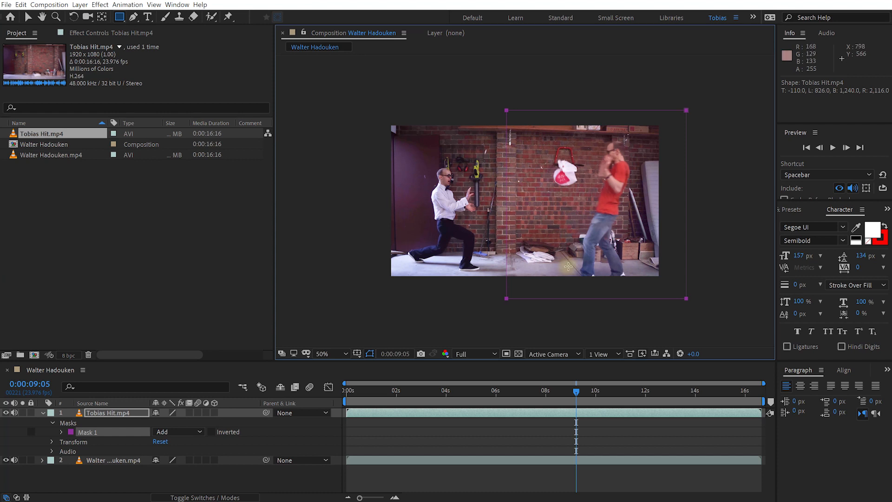
pyautogui.press('v')
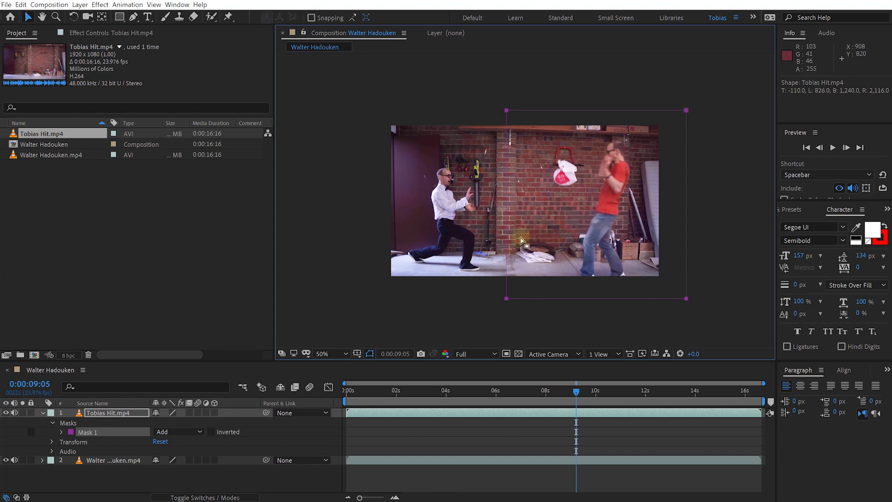
pyautogui.press('.')
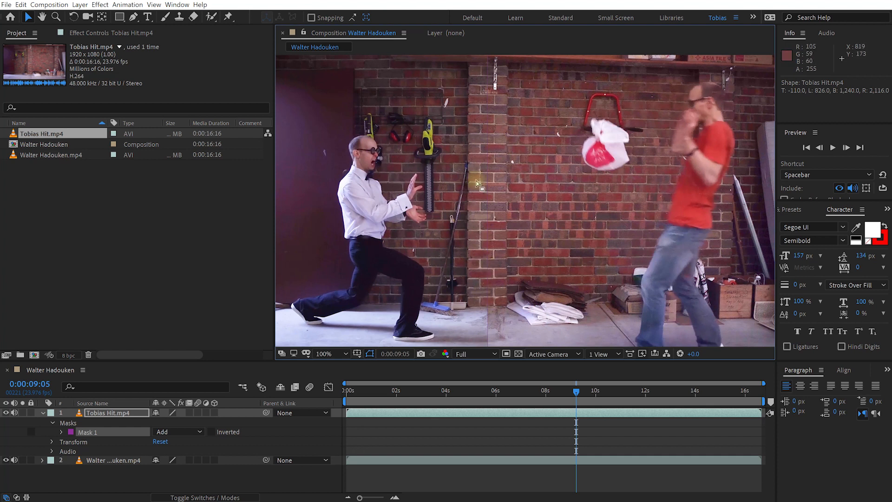
# - Scrub through the masked composite with the whole frame in view, stopping at 0:00:08:21
pyautogui.moveTo(573, 388)
pyautogui.mouseDown()
pyautogui.moveTo(536, 394)
pyautogui.moveTo(585, 399)
pyautogui.moveTo(566, 402)
pyautogui.mouseUp()
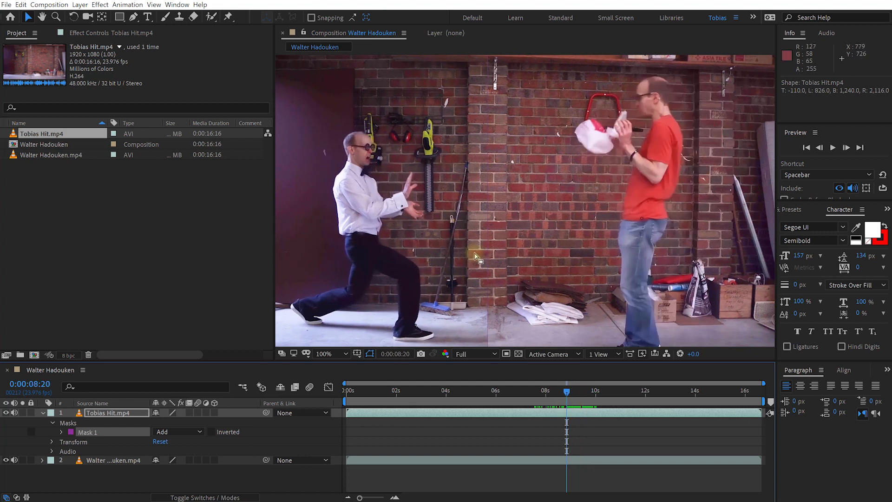
pyautogui.hotkey('alt', '/')
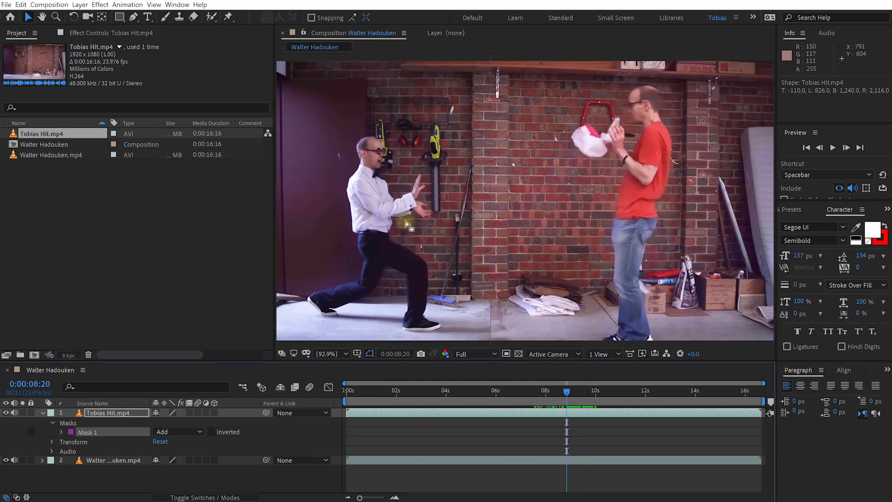
pyautogui.moveTo(565, 393)
pyautogui.mouseDown()
pyautogui.moveTo(501, 393)
pyautogui.moveTo(522, 403)
pyautogui.moveTo(567, 396)
pyautogui.mouseUp()
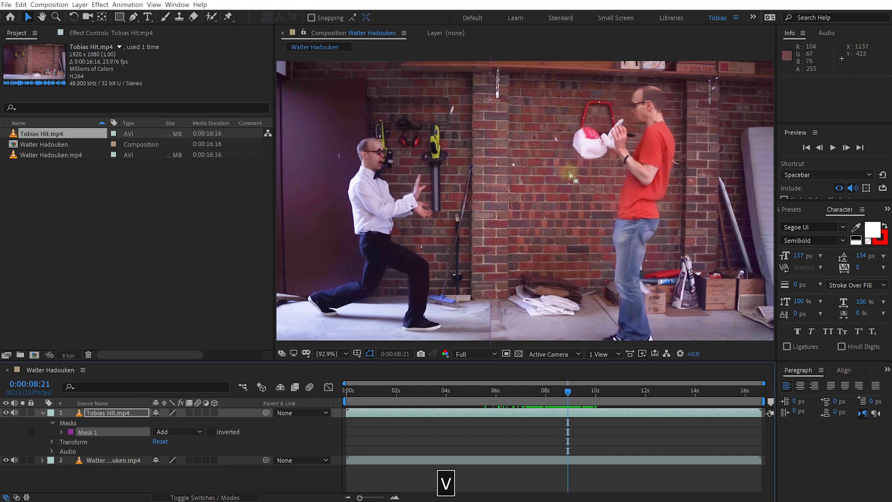
# - Open the RTFX extension
pyautogui.click(177, 6)
pyautogui.moveTo(254, 52)
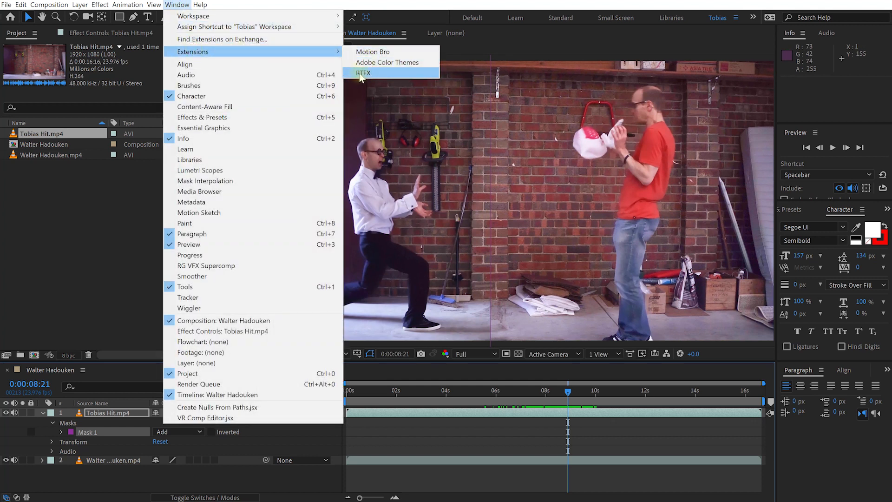
pyautogui.click(384, 75)
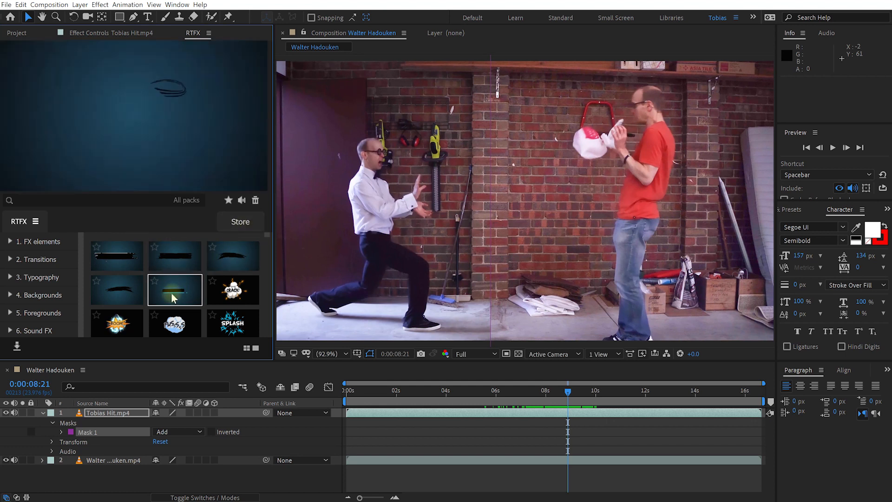
# - Browse the RTFX preset library, examining its energy, fire and liquid elements
pyautogui.scroll(-3, 172, 300)
pyautogui.scroll(-2, 176, 298)
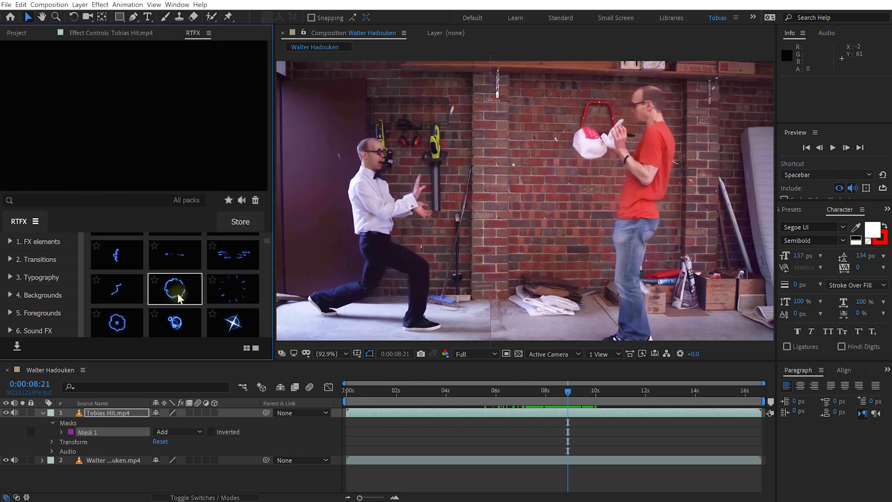
pyautogui.scroll(-3, 177, 293)
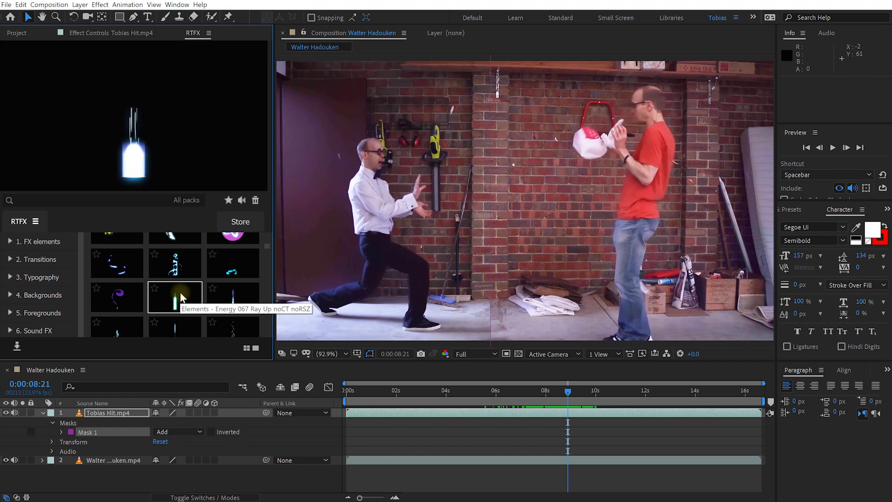
pyautogui.scroll(-3, 193, 286)
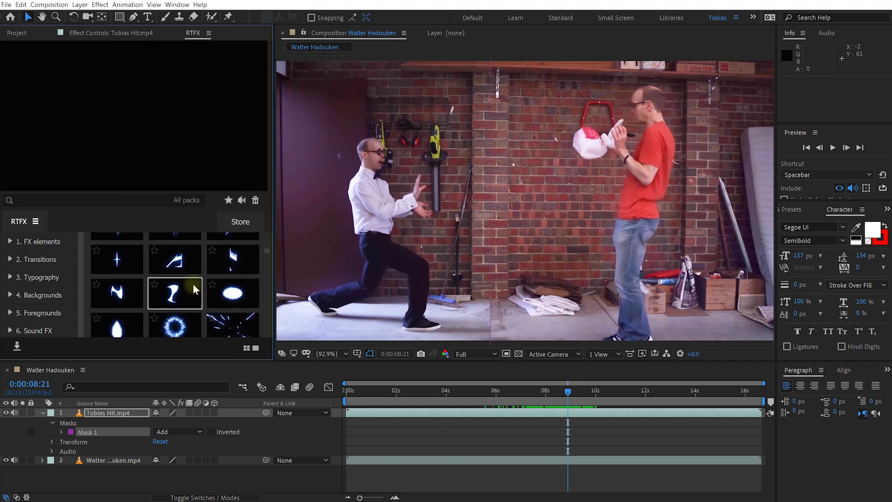
pyautogui.scroll(-5, 193, 286)
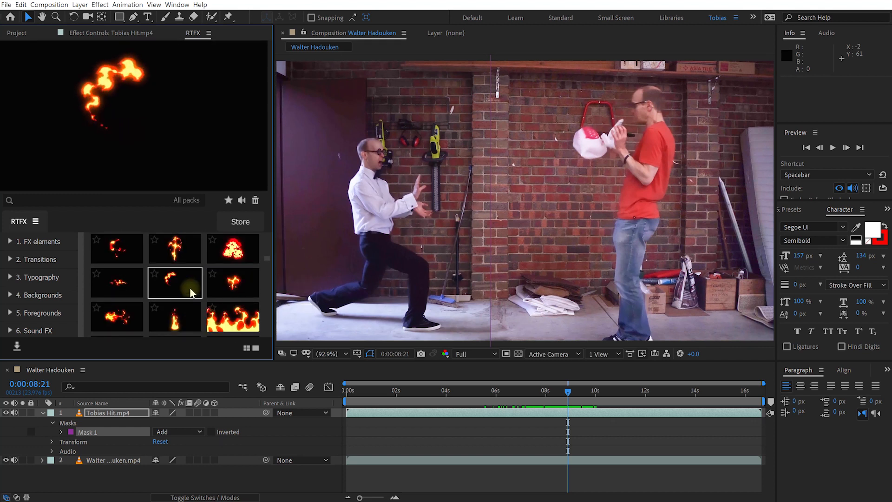
pyautogui.scroll(-3, 192, 310)
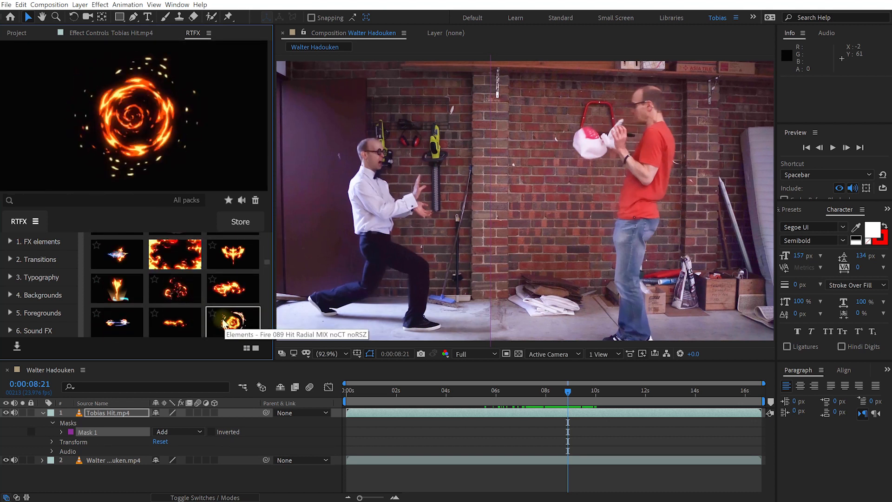
pyautogui.scroll(-5, 198, 292)
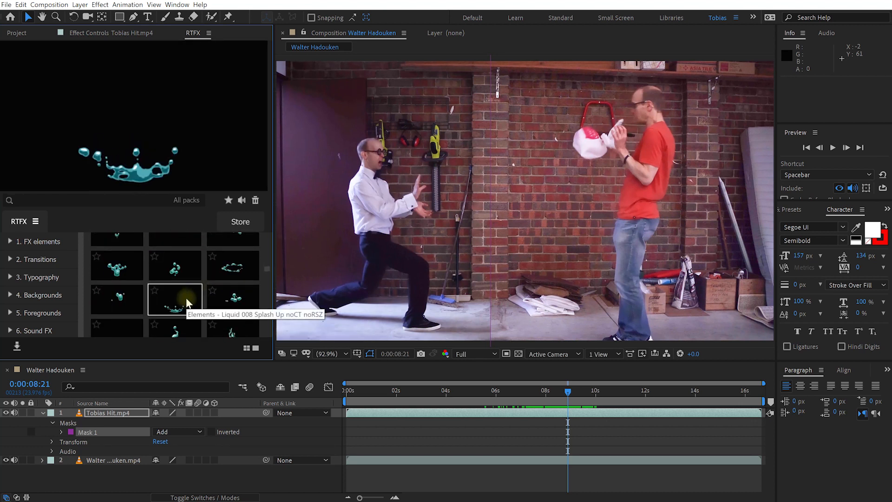
pyautogui.scroll(-4, 181, 296)
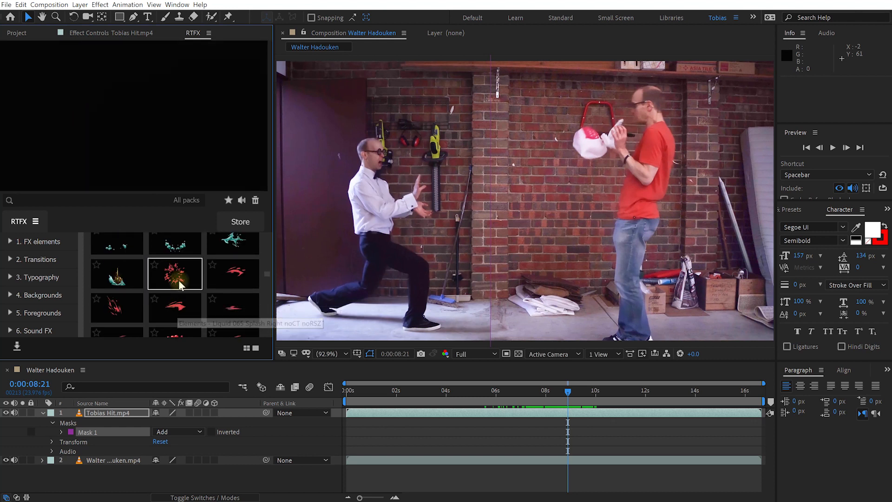
pyautogui.scroll(-6, 176, 301)
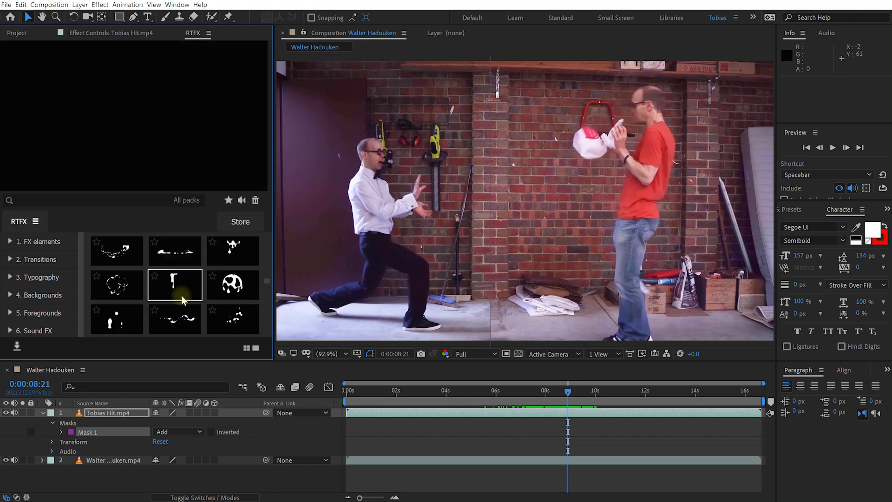
pyautogui.scroll(-15, 267, 286)
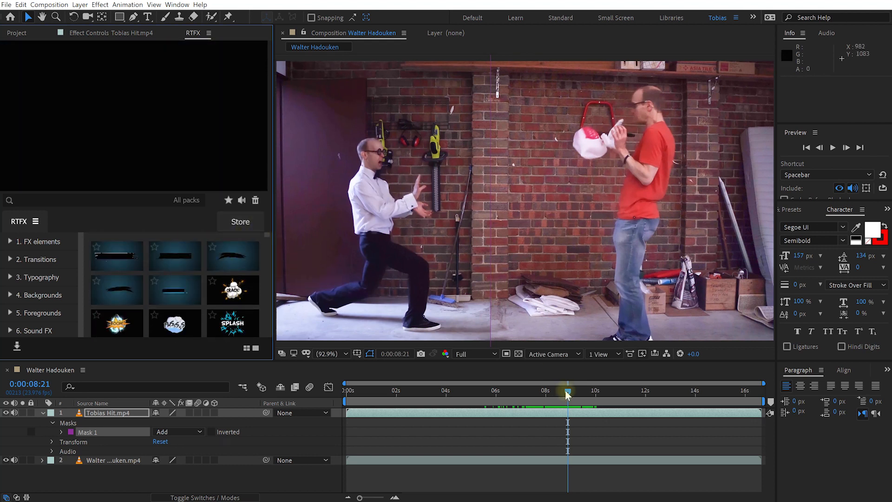
# - Set the current time to 0:00:08:17 and examine the Energy presets within the FX elements category
pyautogui.moveTo(568, 394)
pyautogui.mouseDown()
pyautogui.moveTo(520, 383)
pyautogui.moveTo(562, 390)
pyautogui.mouseUp()
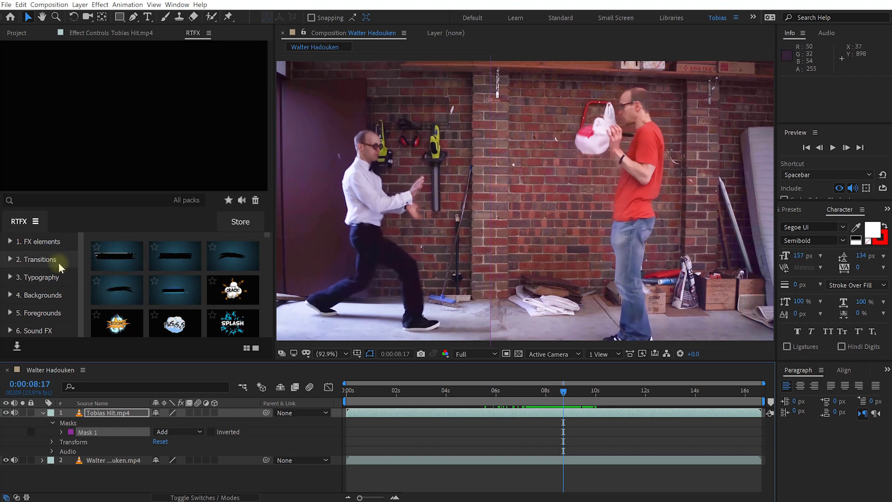
pyautogui.scroll(-10, 183, 285)
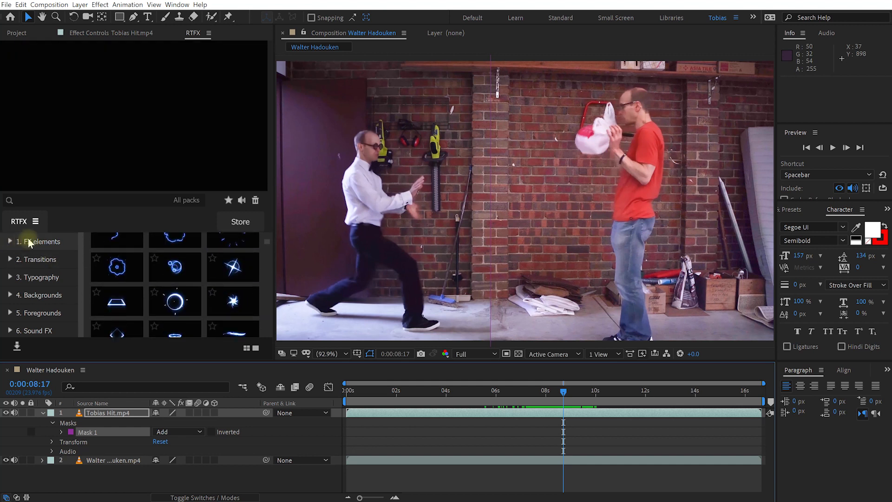
pyautogui.click(9, 242)
pyautogui.scroll(-3, 80, 257)
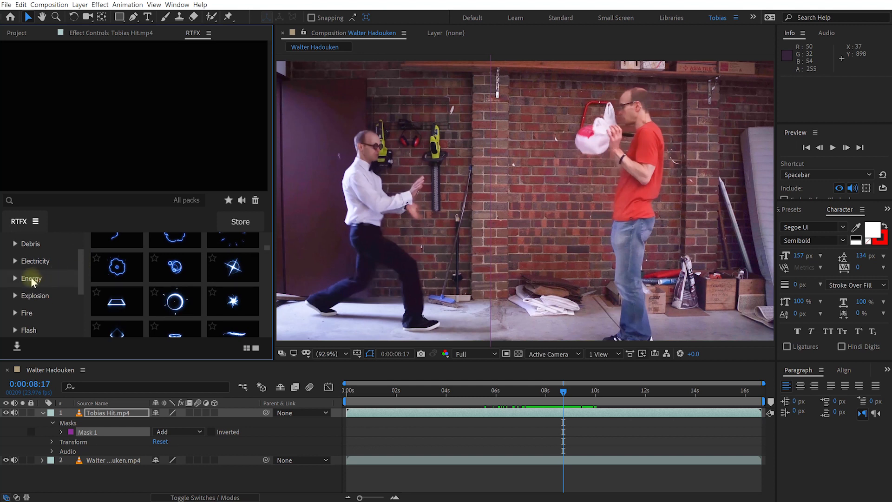
pyautogui.click(31, 278)
pyautogui.scroll(-2, 167, 280)
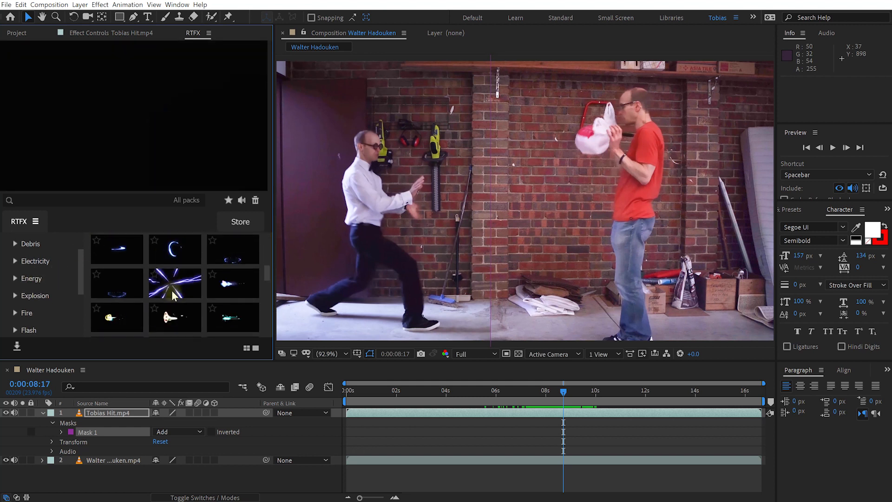
pyautogui.scroll(2, 182, 275)
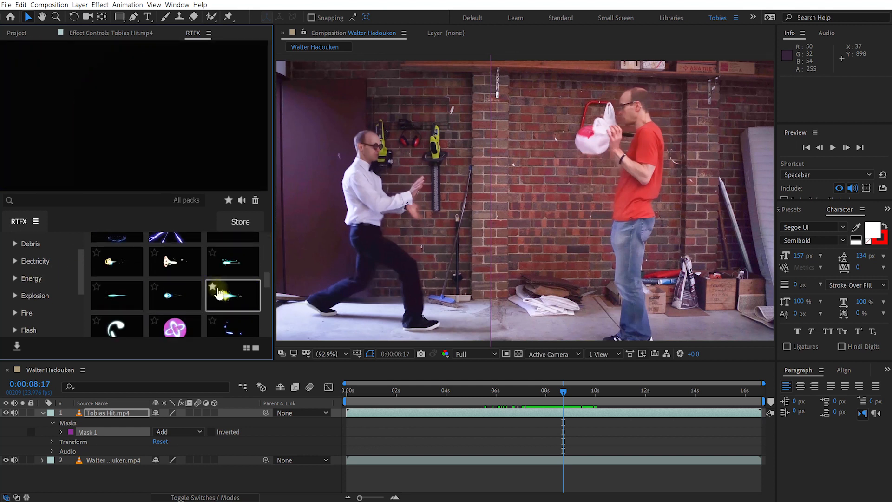
pyautogui.scroll(2, 154, 279)
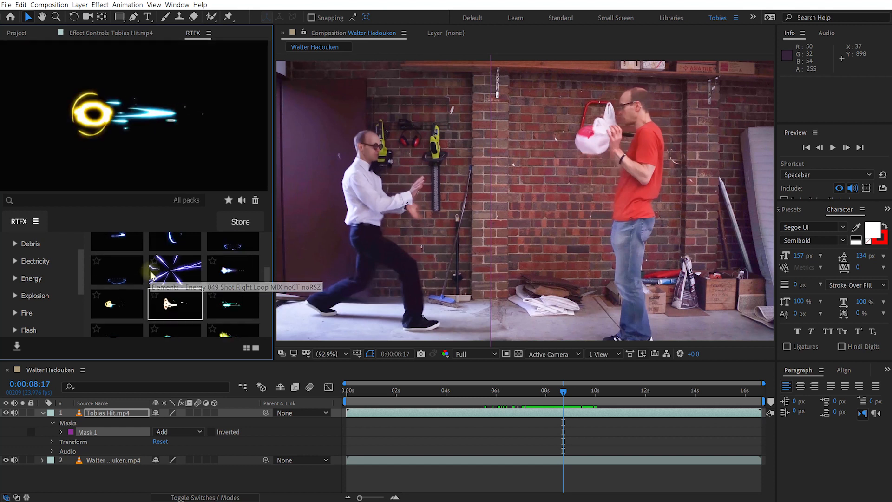
pyautogui.scroll(2, 167, 287)
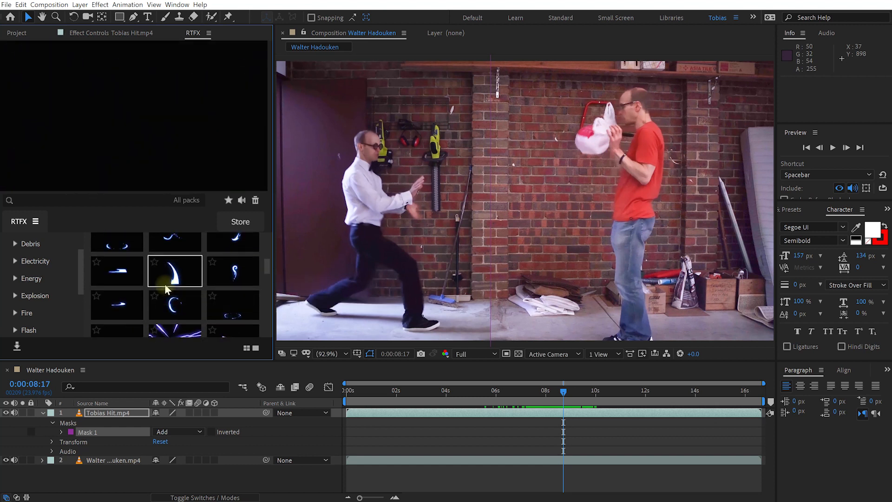
# - Add the Electricity 036 Explosion Right MIX noCT noRSZ preset from the Electricity category to the Walter Hadouken composition
pyautogui.click(39, 262)
pyautogui.scroll(-2, 139, 287)
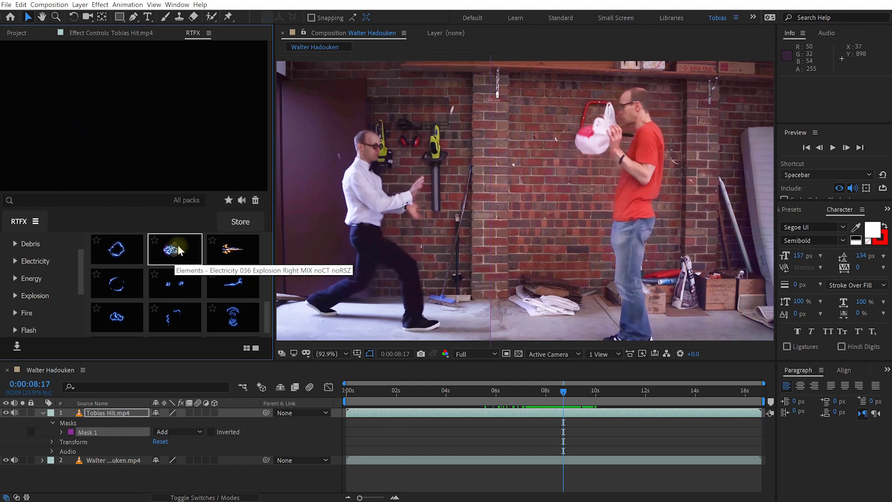
pyautogui.doubleClick(175, 250)
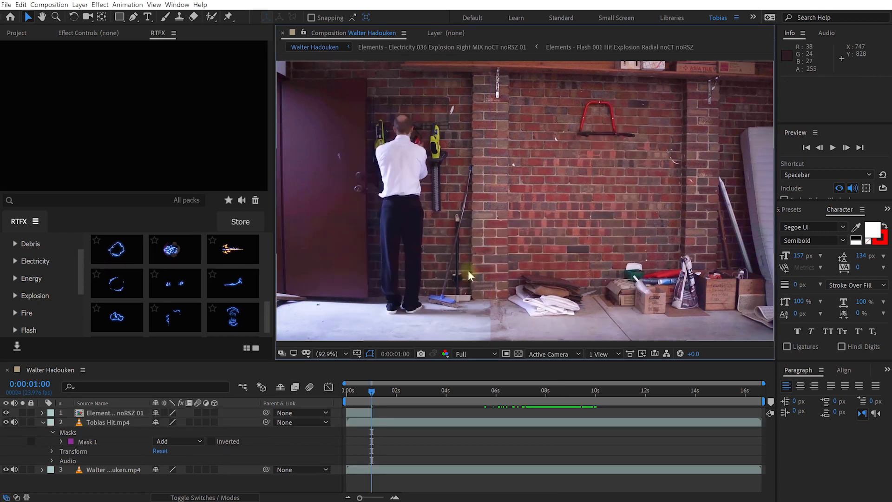
# - Move the Electricity 036 explosion layer along the timeline so it starts at 0:00:08:16, checking it at 0:00:08:18
pyautogui.click(358, 413)
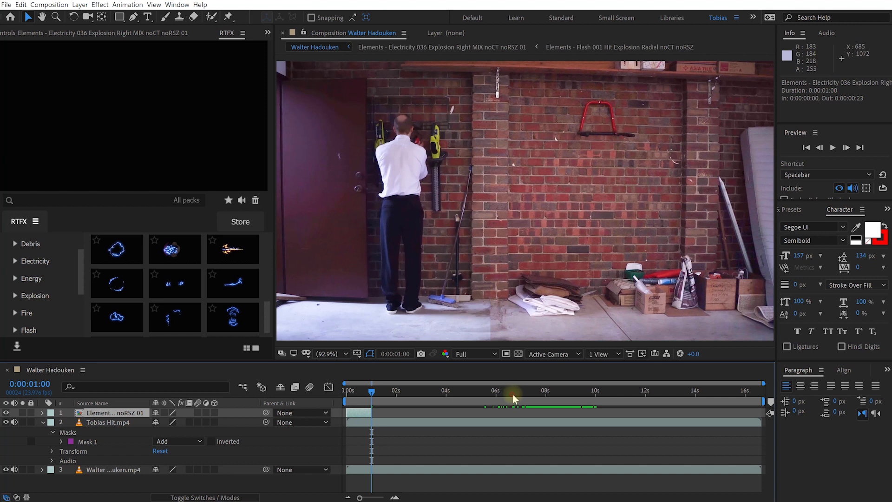
pyautogui.click(534, 394)
pyautogui.moveTo(536, 394); pyautogui.dragTo(564, 400)
pyautogui.moveTo(362, 417); pyautogui.dragTo(568, 424)
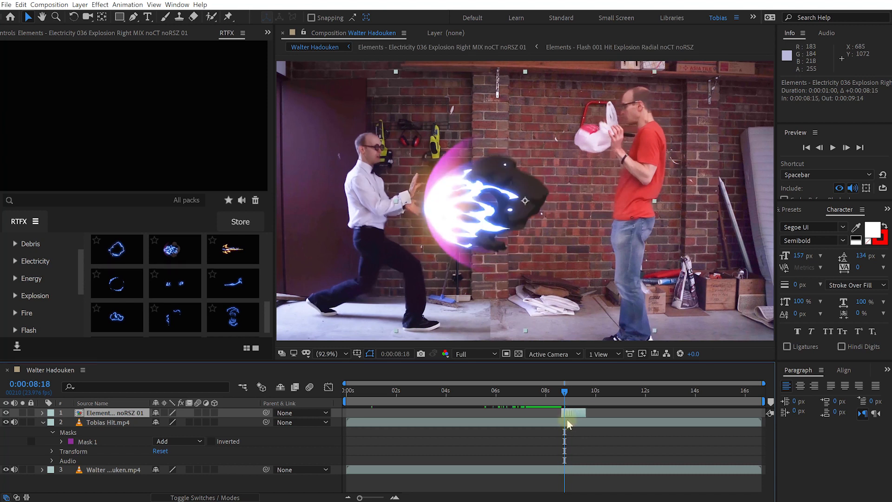
pyautogui.moveTo(567, 420); pyautogui.dragTo(568, 420)
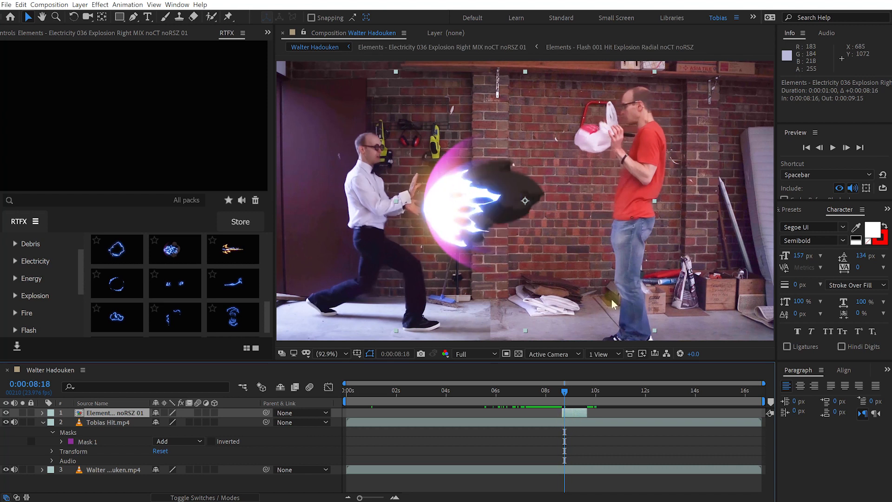
# - Scale the electricity explosion down proportionally and place it at the white-shirted man's hands, at about position 756.5, 510.9
pyautogui.moveTo(654, 204); pyautogui.dragTo(600, 204)
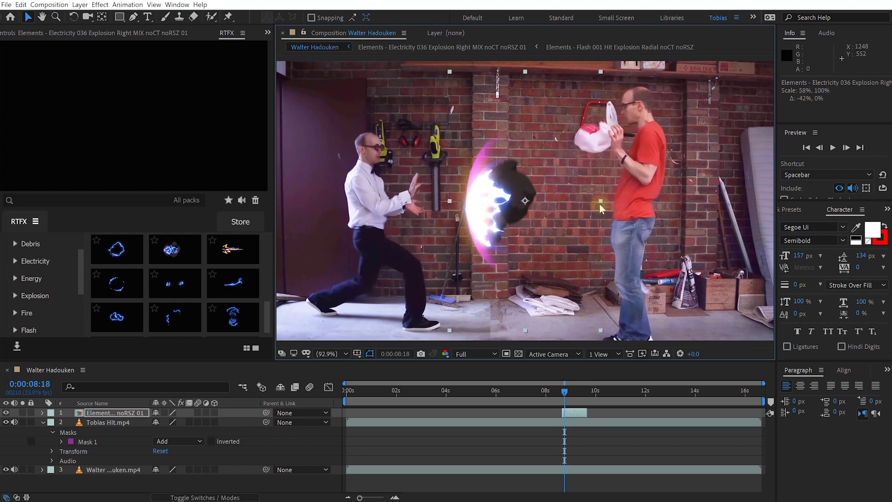
pyautogui.hotkey('ctrl', 'z')
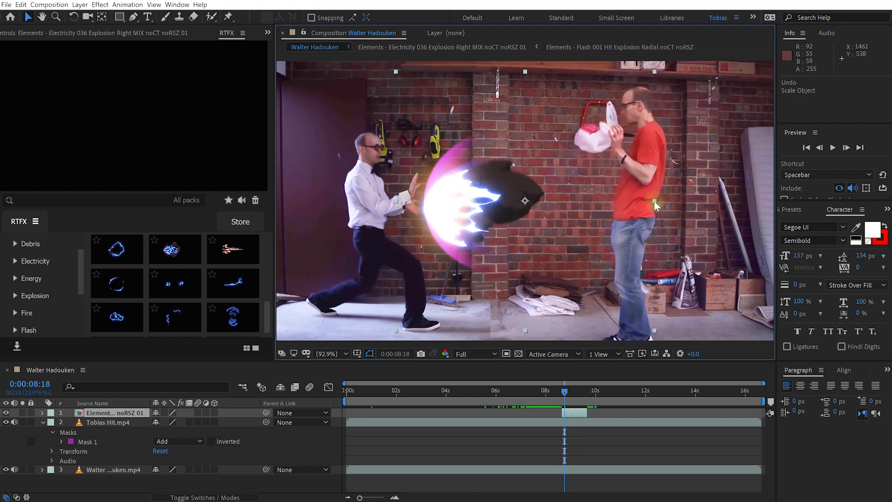
pyautogui.moveTo(644, 203); pyautogui.dragTo(601, 204)
pyautogui.moveTo(483, 210); pyautogui.dragTo(430, 203)
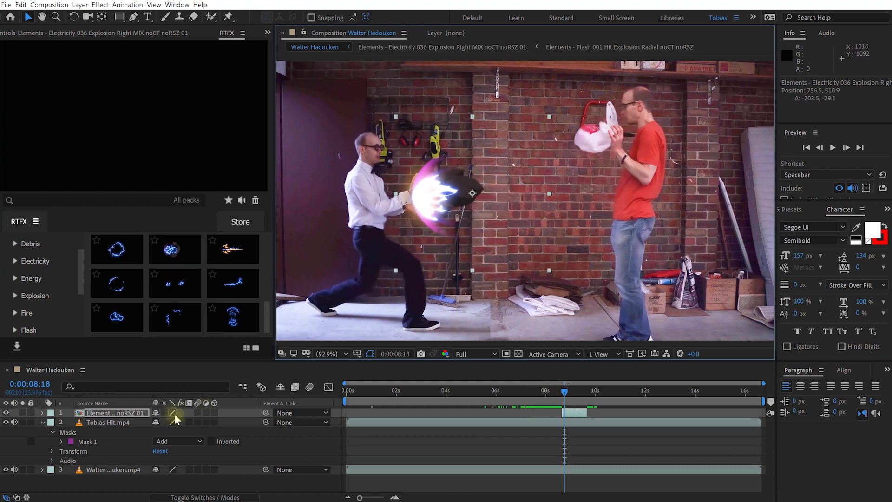
# - Set the electricity explosion layer's blending mode to Screen
pyautogui.click(136, 413)
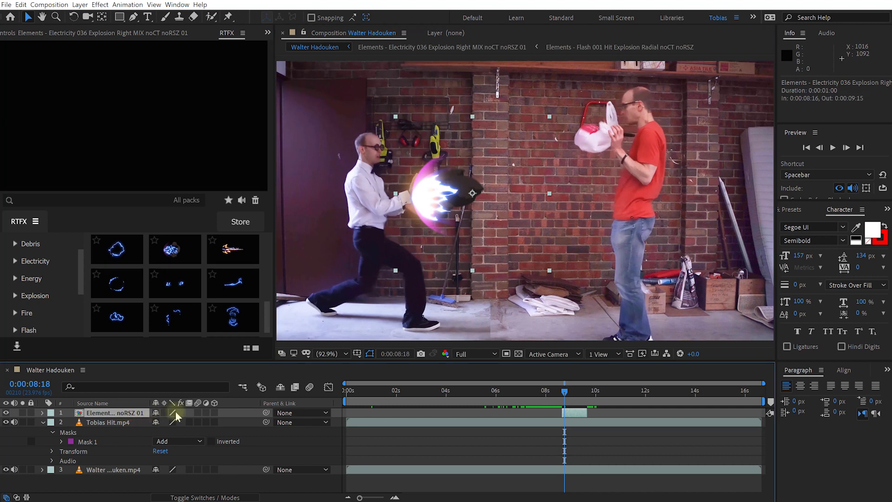
pyautogui.press('F4')
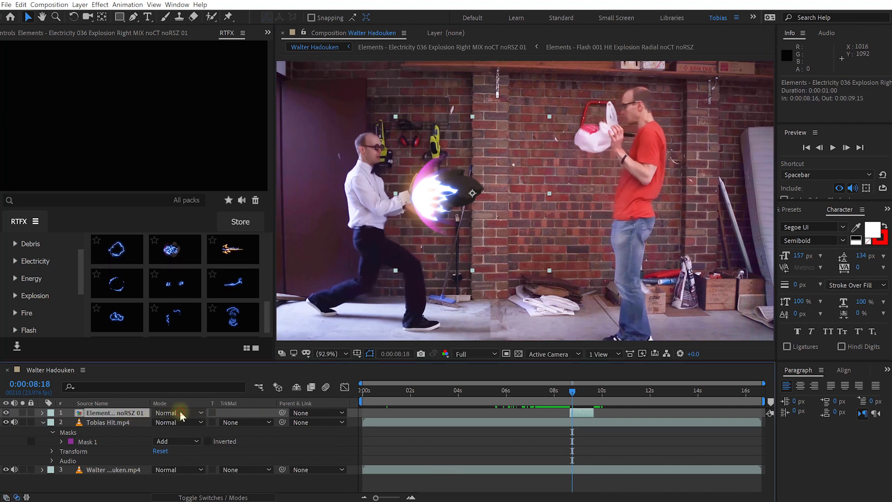
pyautogui.click(180, 412)
pyautogui.click(190, 124)
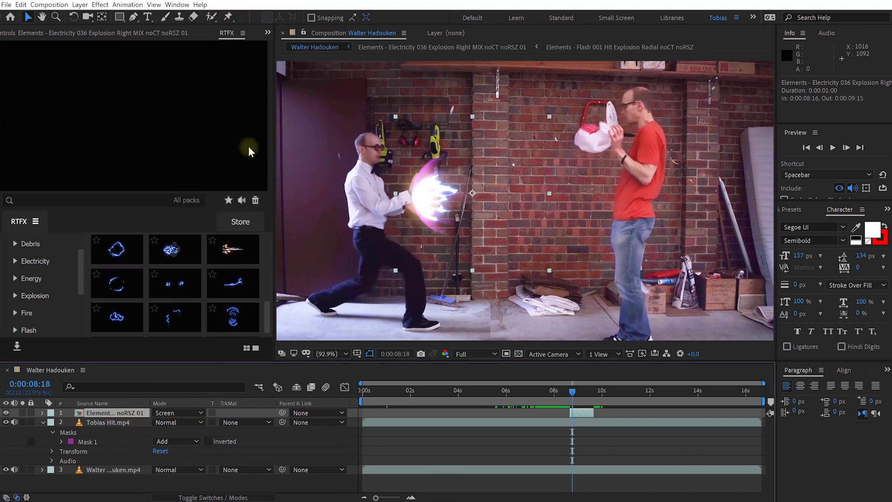
# - Start the electricity layer at 0:00:08:17 and align it with the man's hands at about position 784.5, 505.5
pyautogui.moveTo(432, 203); pyautogui.dragTo(437, 202)
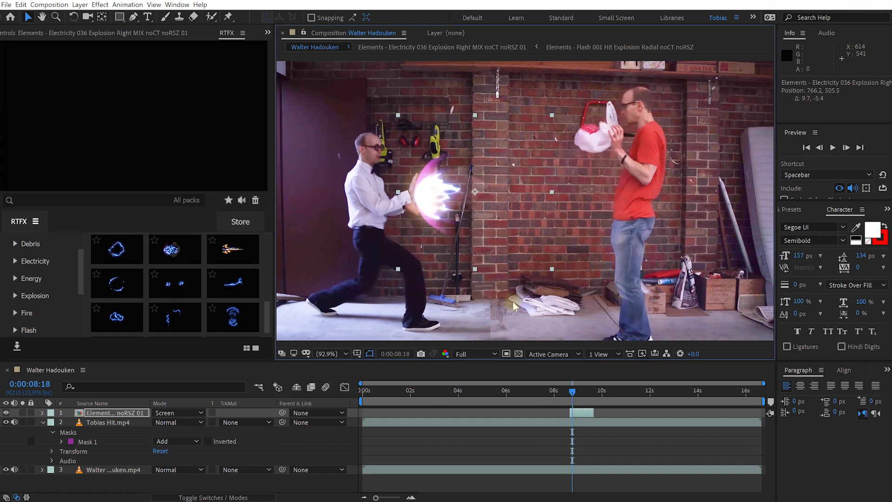
pyautogui.moveTo(572, 396)
pyautogui.mouseDown()
pyautogui.moveTo(579, 414)
pyautogui.moveTo(575, 397)
pyautogui.mouseUp()
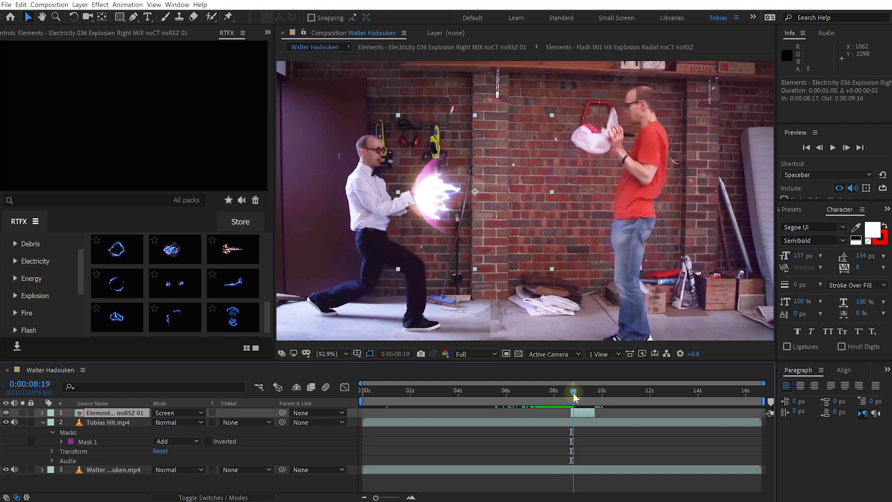
pyautogui.moveTo(437, 179); pyautogui.dragTo(441, 180)
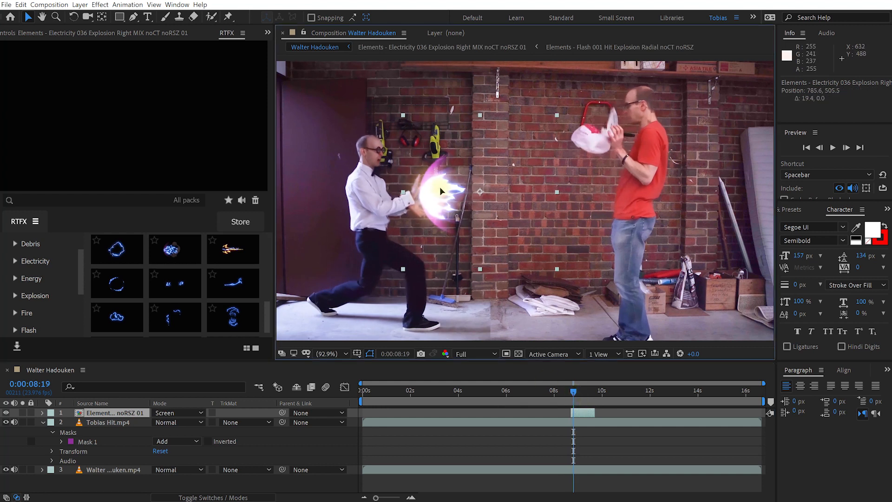
# - Preview the electricity blast from 0:00:08:00 and return the current time to 0:00:08:19
pyautogui.moveTo(573, 393); pyautogui.dragTo(553, 388)
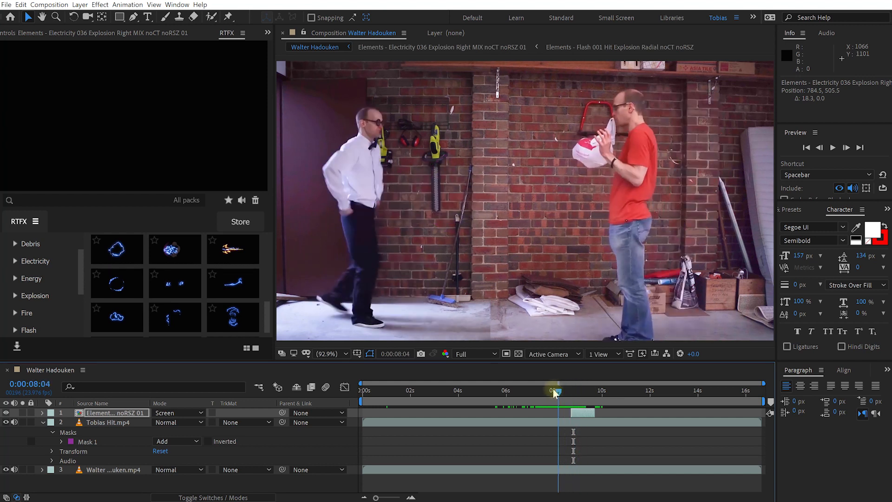
pyautogui.press('space')
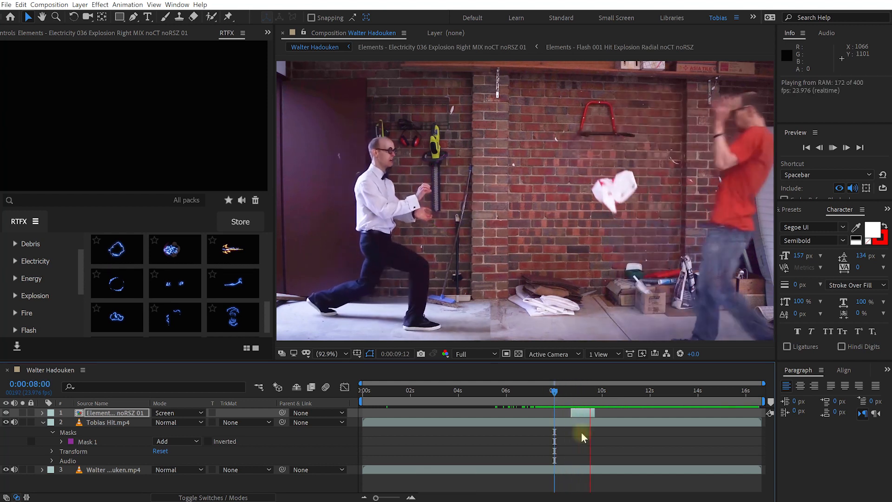
pyautogui.moveTo(573, 394)
pyautogui.mouseDown()
pyautogui.moveTo(588, 394)
pyautogui.moveTo(575, 399)
pyautogui.mouseUp()
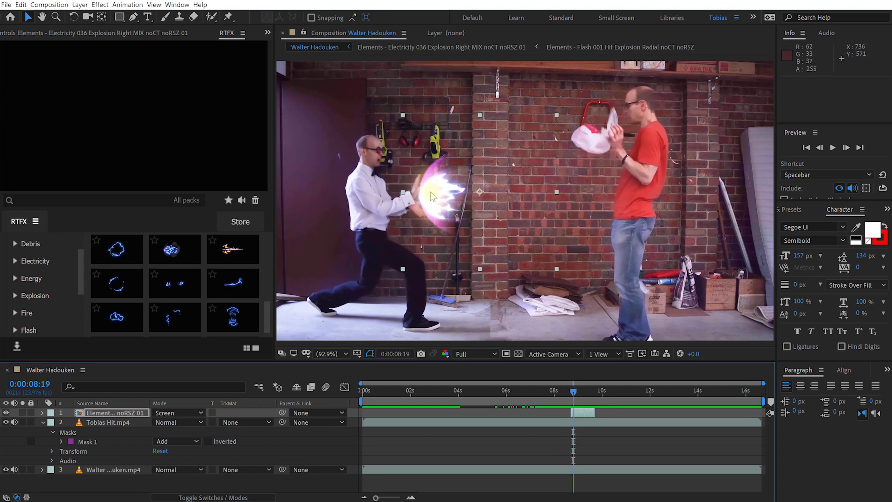
# - Add the Energy 088 Projectile Right Loop MIX noCT noRSZ preset from the Energy category to the composition
pyautogui.scroll(2, 168, 293)
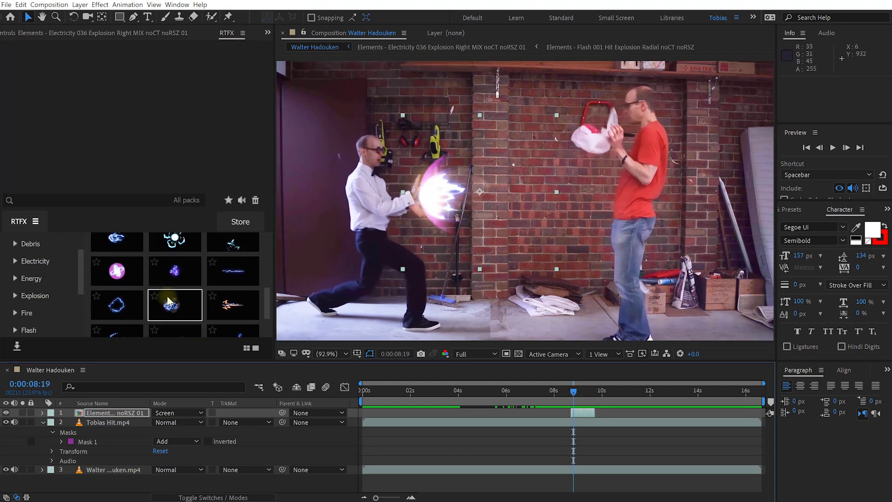
pyautogui.click(28, 278)
pyautogui.scroll(-5, 181, 295)
pyautogui.scroll(-2, 187, 291)
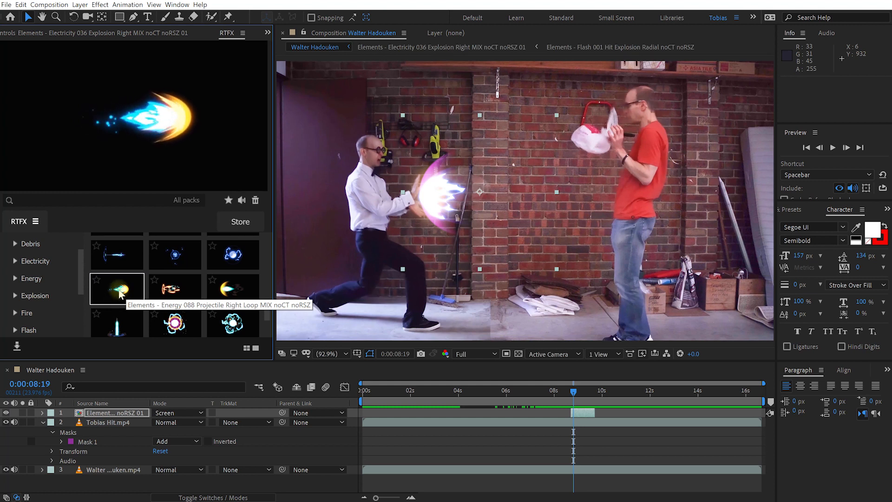
pyautogui.doubleClick(121, 292)
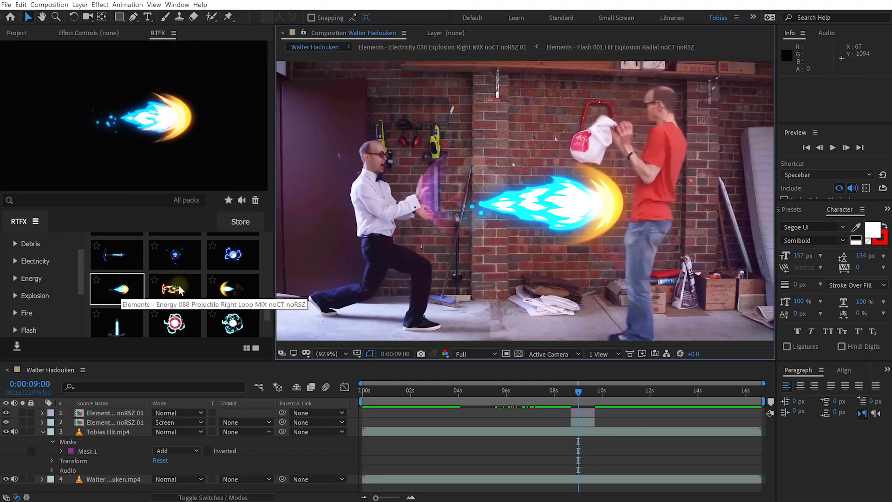
# - Move the Energy 088 projectile layer so it starts at 0:00:08:19
pyautogui.click(578, 415)
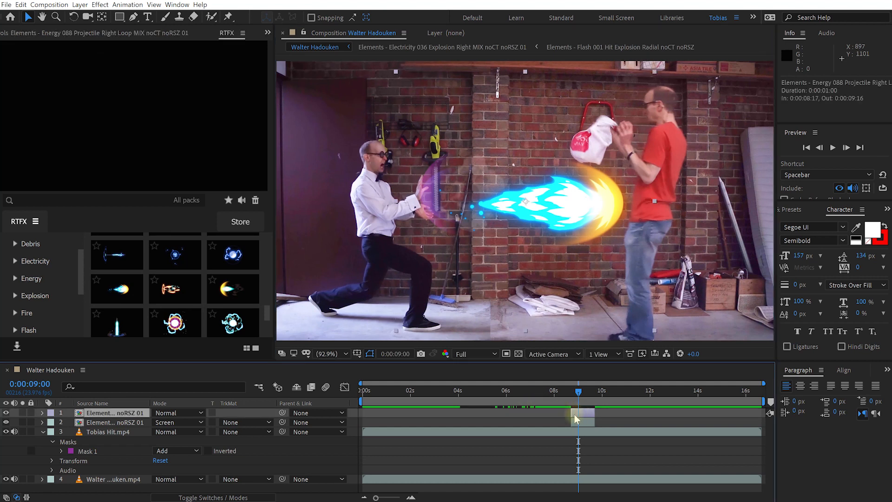
pyautogui.moveTo(575, 391); pyautogui.dragTo(570, 391)
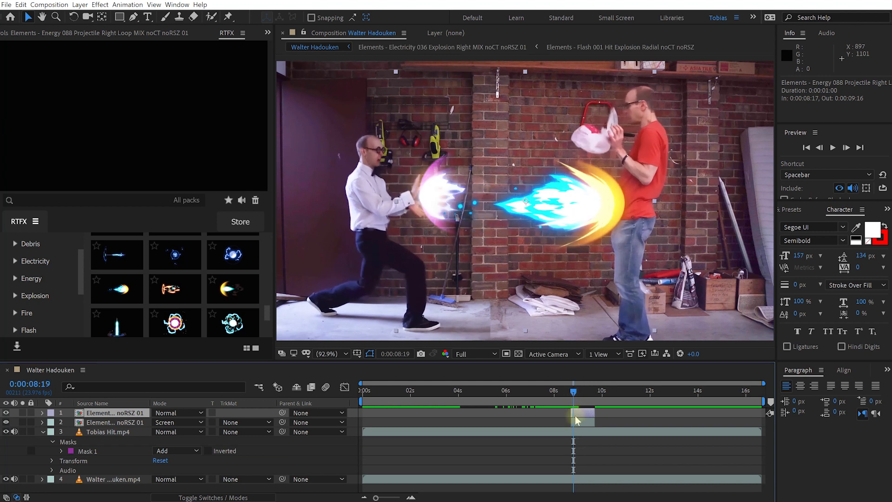
pyautogui.scroll(2, 576, 418)
pyautogui.moveTo(569, 412); pyautogui.dragTo(575, 412)
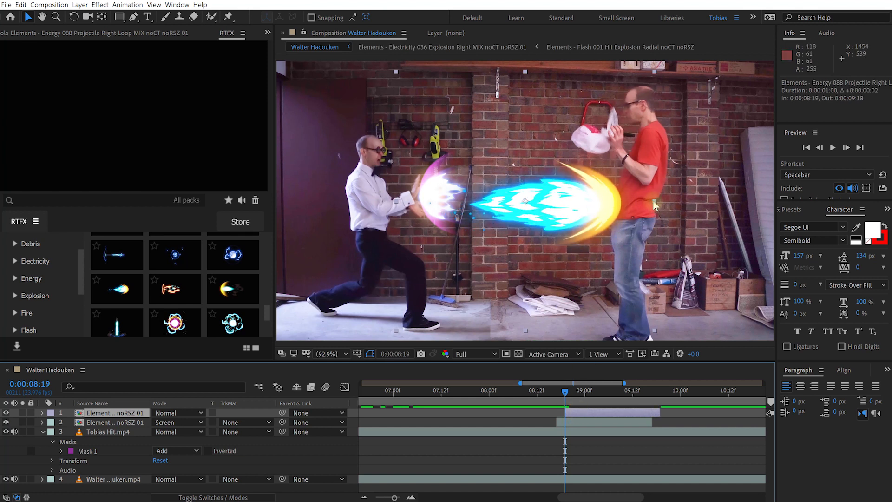
# - Scale the projectile down in front of the man's hands at about position 710.2, 513.1, and set its blending mode to Screen
pyautogui.moveTo(654, 199); pyautogui.dragTo(500, 197)
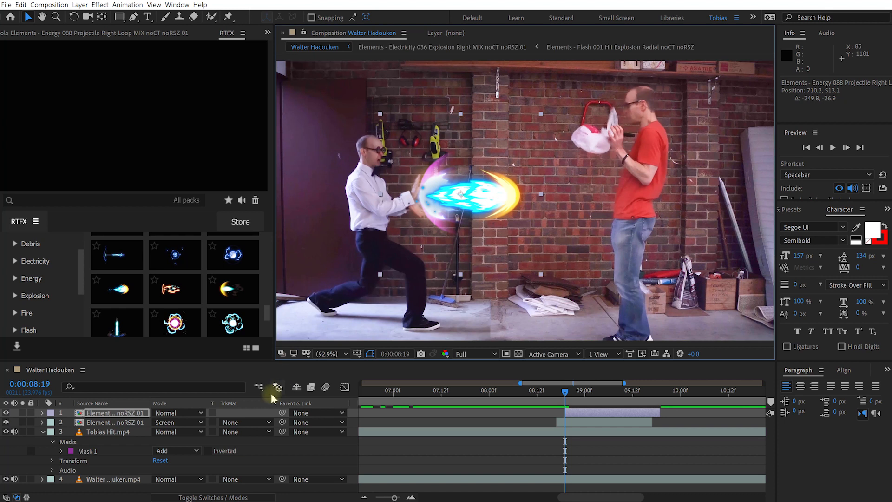
pyautogui.click(173, 413)
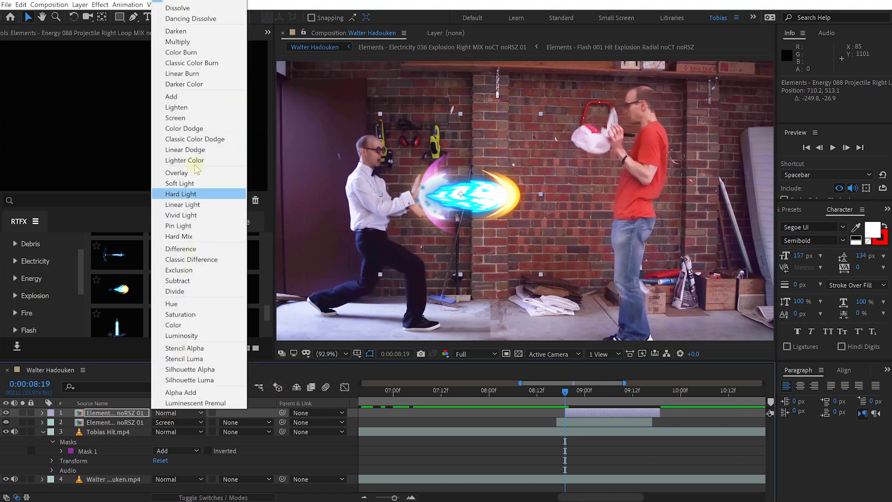
pyautogui.click(197, 116)
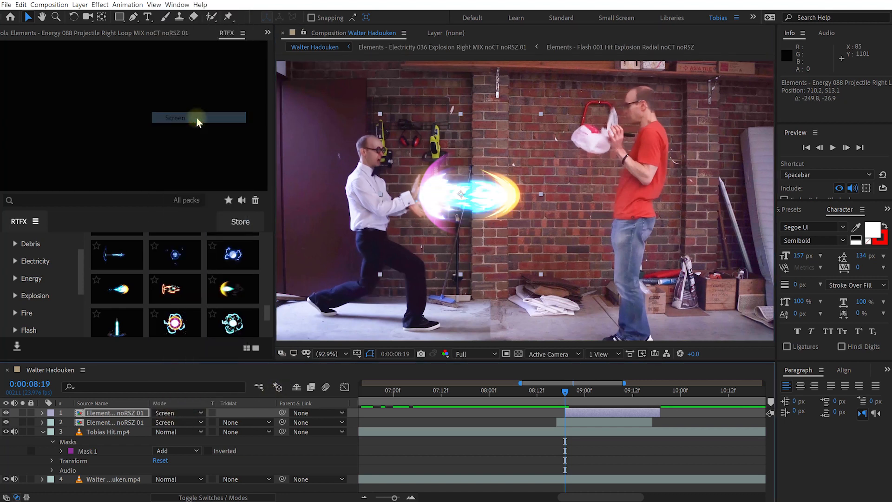
pyautogui.click(561, 390)
pyautogui.moveTo(562, 389); pyautogui.dragTo(564, 409)
# - Rename the energy projectile layer Hadouken and the electricity explosion layer Walter Blast
pyautogui.click(116, 413)
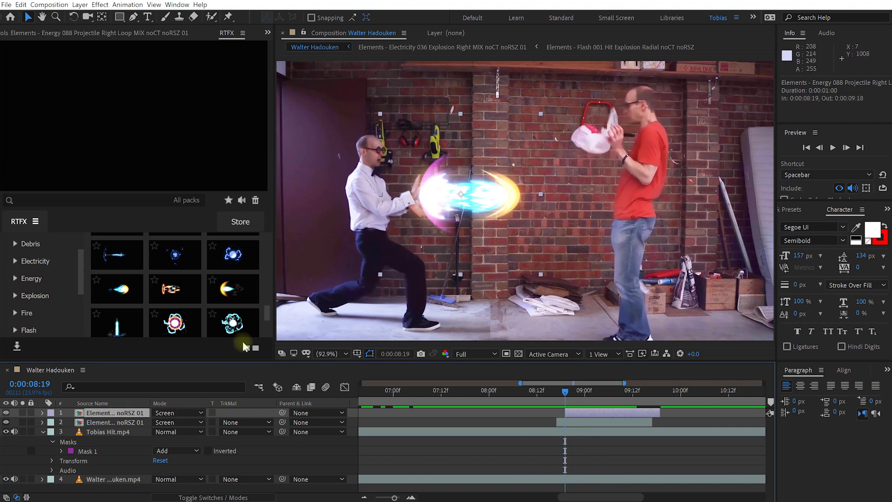
pyautogui.press('Return')
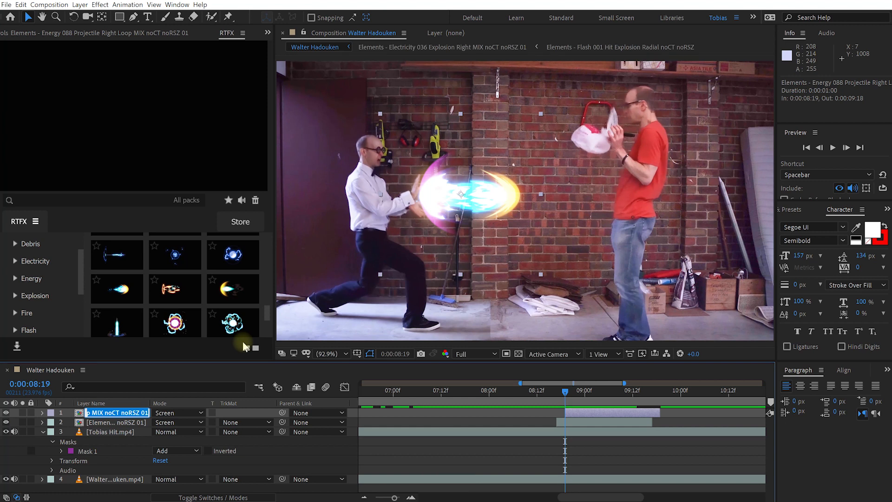
pyautogui.write('Hadouken')
pyautogui.press('Return')
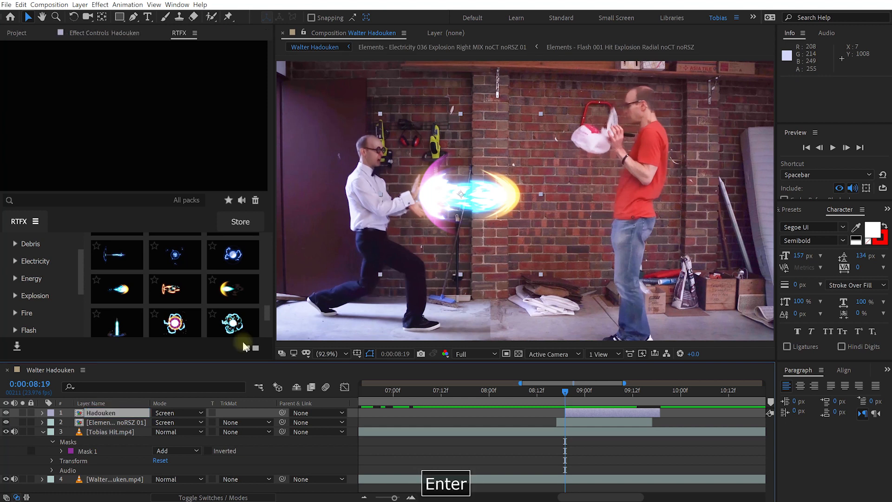
pyautogui.click(107, 423)
pyautogui.press('Return')
pyautogui.write('Walter')
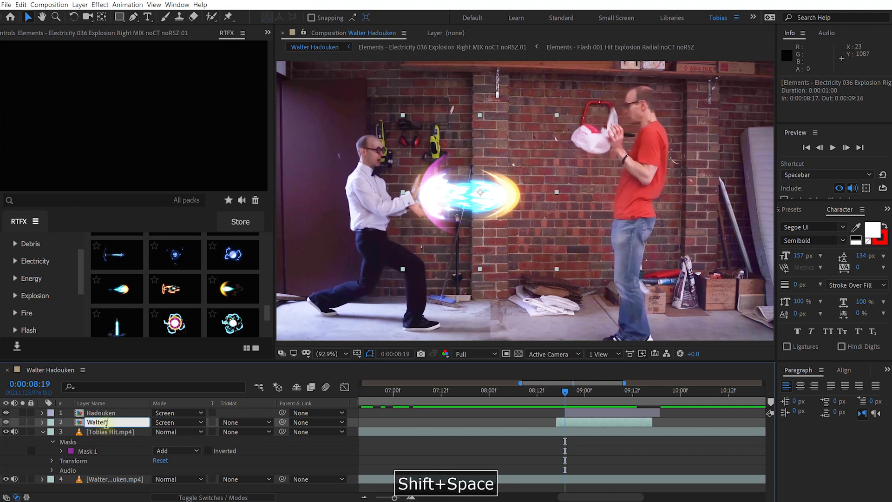
pyautogui.write(' Blast')
pyautogui.press('Return')
# - Animate the Hadouken layer's position from 710.2, 513.1 at 0:00:08:19 to about 1724.6, 513.1 at 0:00:09:00
pyautogui.click(110, 413)
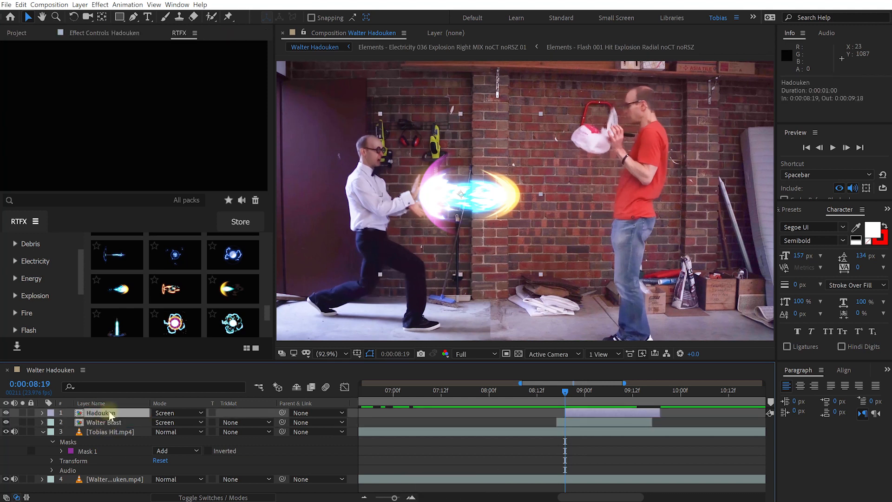
pyautogui.press('p')
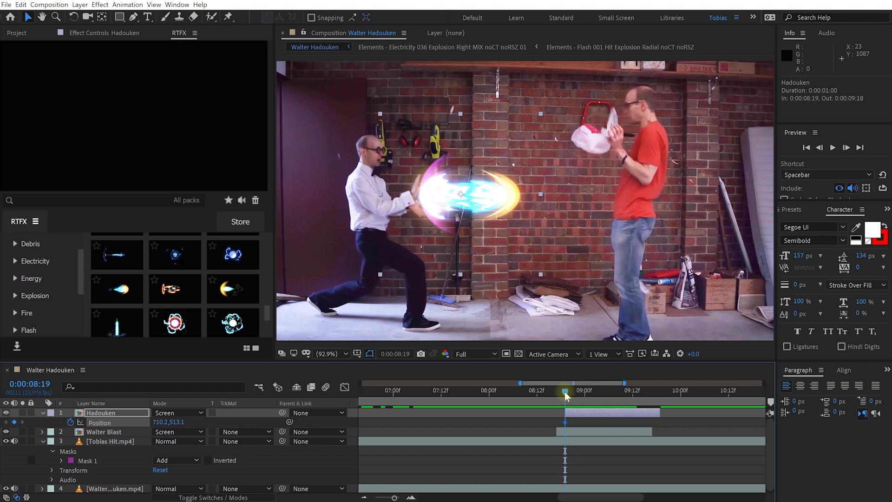
pyautogui.press('pagedown')
pyautogui.press('pagedown')
pyautogui.press('pagedown')
pyautogui.press('pagedown')
pyautogui.press('pagedown')
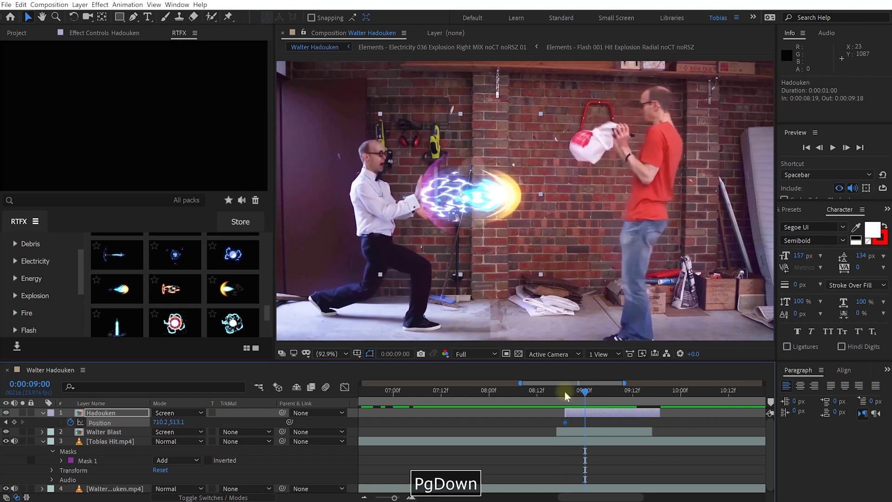
pyautogui.moveTo(477, 208); pyautogui.dragTo(756, 204)
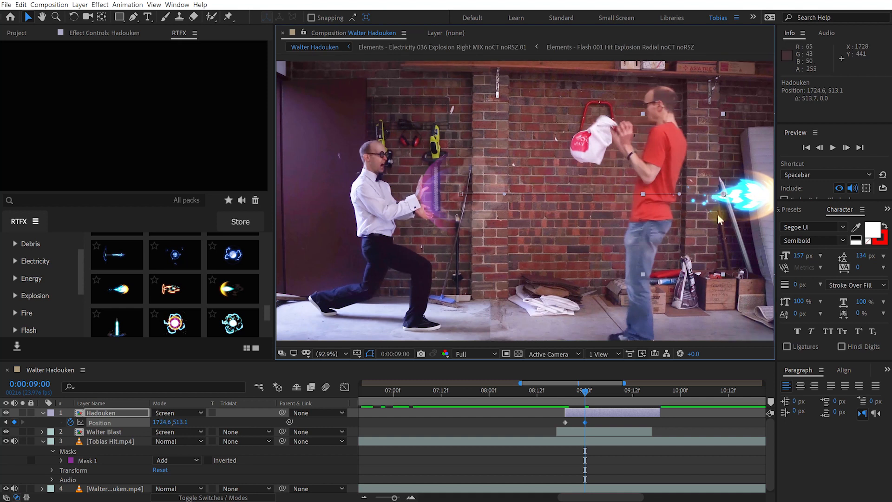
# - Trim the end of the Hadouken layer at 0:00:08:22 and set the current time to 0:00:08:21
pyautogui.moveTo(585, 393)
pyautogui.mouseDown()
pyautogui.moveTo(561, 394)
pyautogui.moveTo(577, 401)
pyautogui.mouseUp()
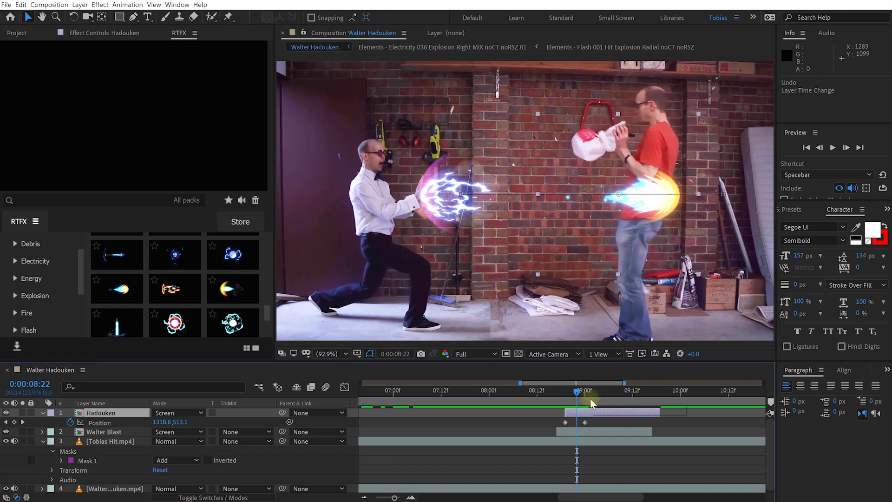
pyautogui.hotkey('alt', ']')
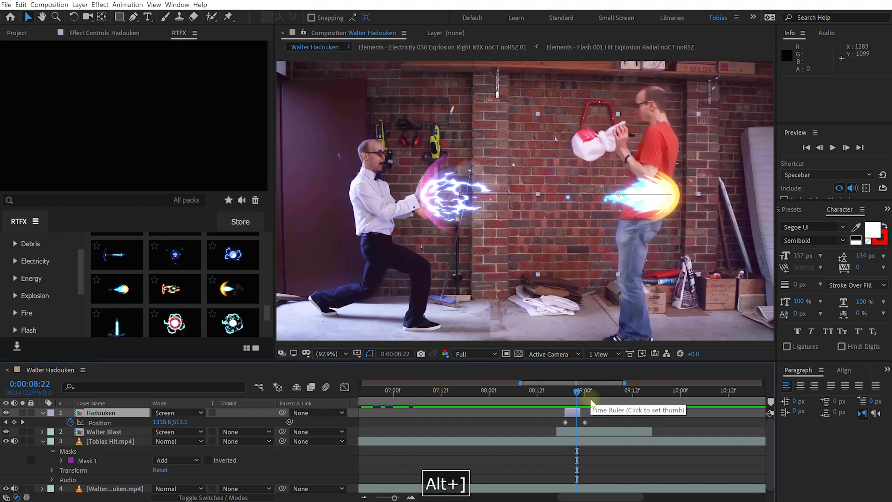
pyautogui.click(573, 401)
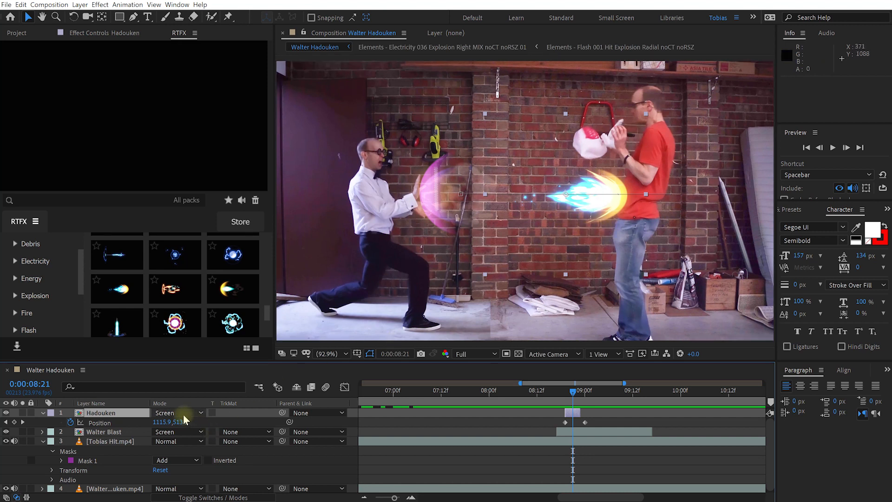
# - Enable motion blur for the Hadouken layer and for the composition, and set the current time to 0:00:08:20
pyautogui.press('F4')
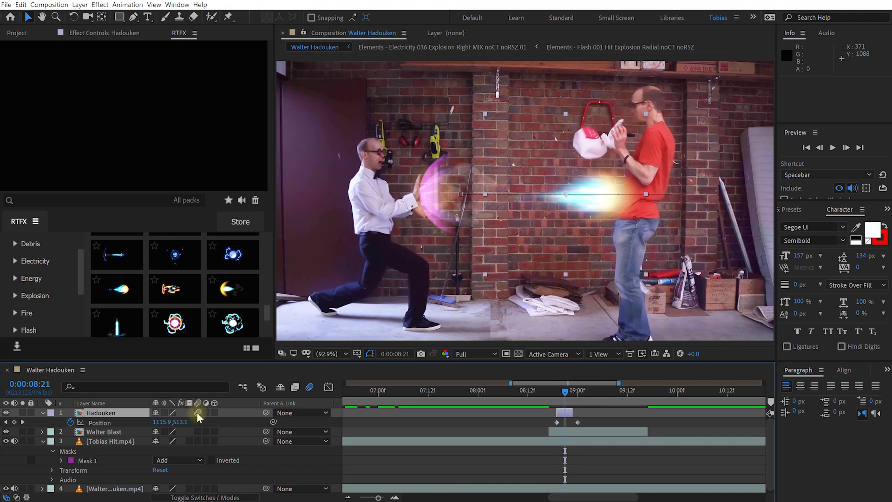
pyautogui.click(309, 388)
pyautogui.click(309, 389)
pyautogui.click(309, 389)
pyautogui.click(309, 389)
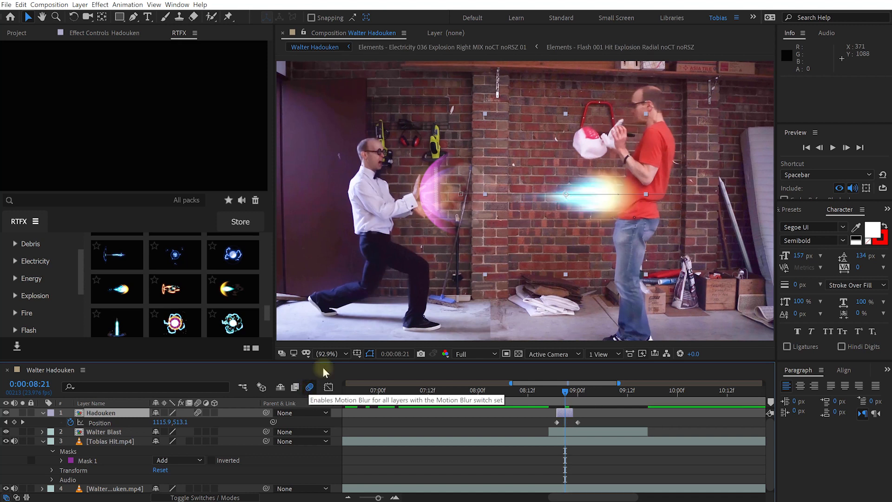
pyautogui.moveTo(566, 392); pyautogui.dragTo(561, 393)
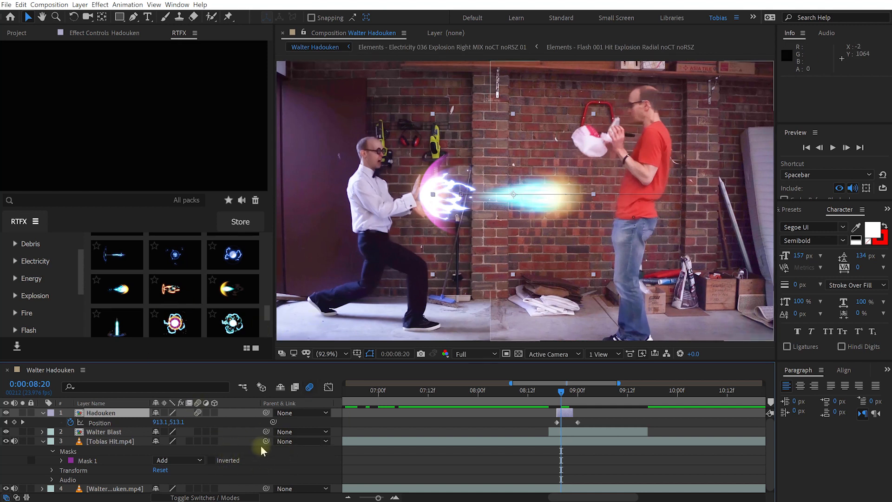
# - Set the motion blur Shutter Angle of the Walter Hadouken composition to 60°
pyautogui.rightClick(293, 455)
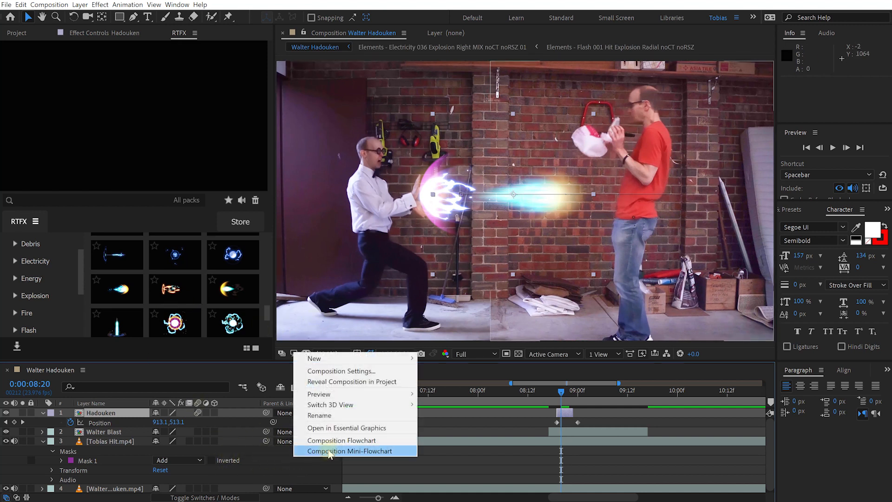
pyautogui.click(340, 371)
pyautogui.moveTo(643, 95); pyautogui.dragTo(142, 43)
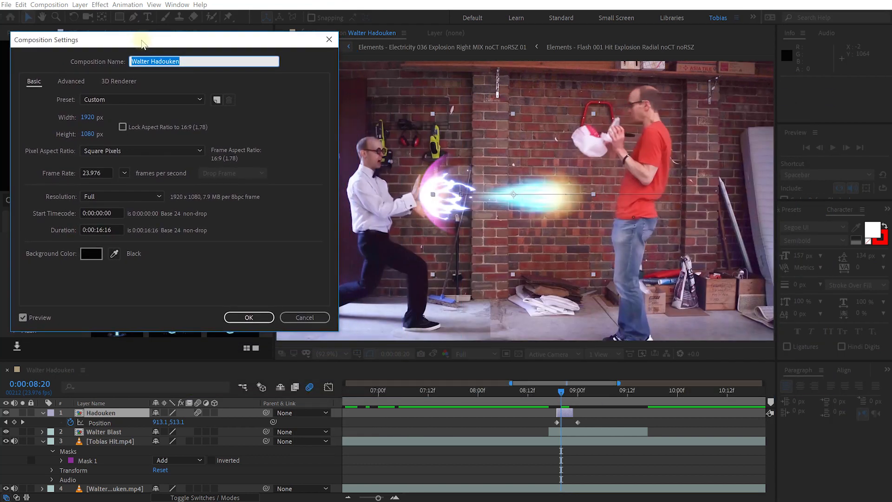
pyautogui.click(71, 82)
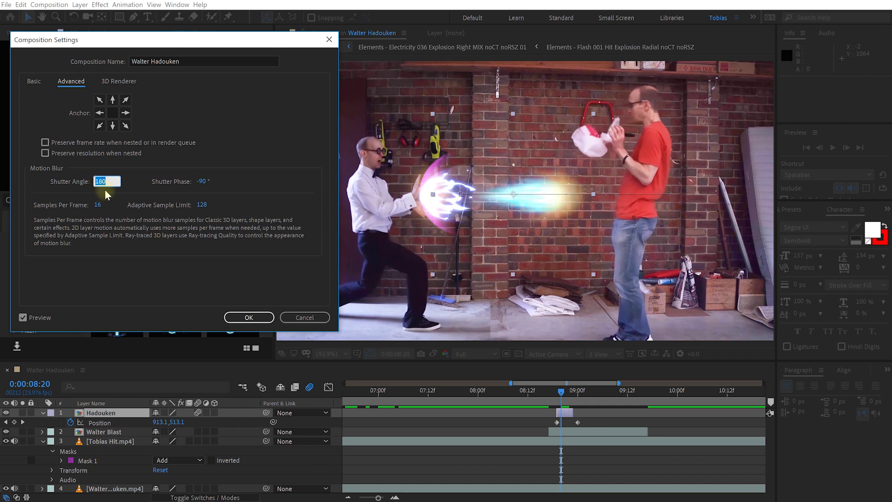
pyautogui.write('90')
pyautogui.click(135, 188)
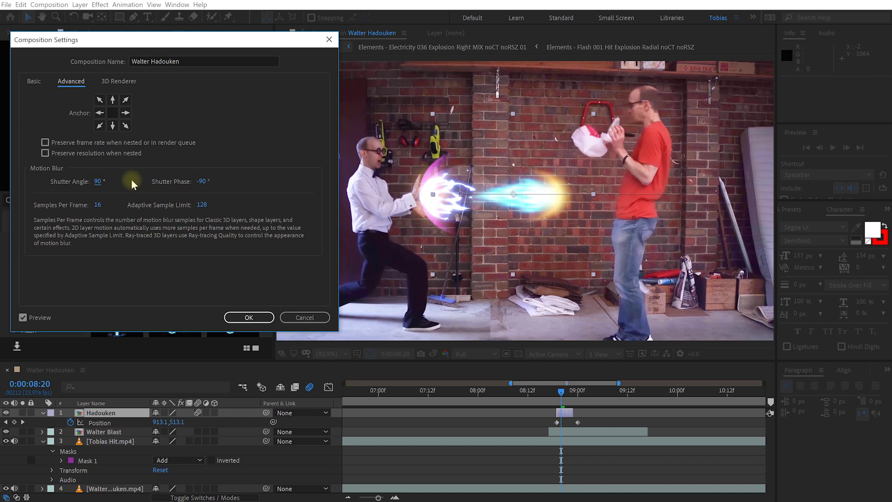
pyautogui.write('60')
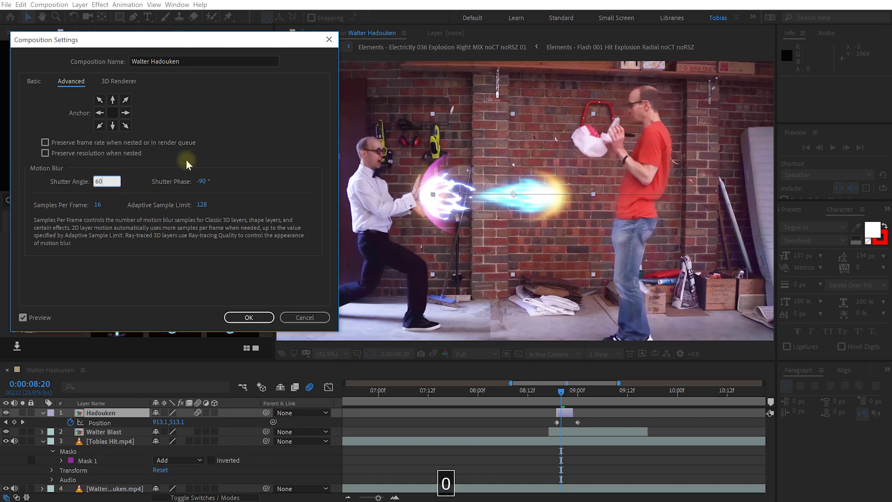
pyautogui.click(235, 145)
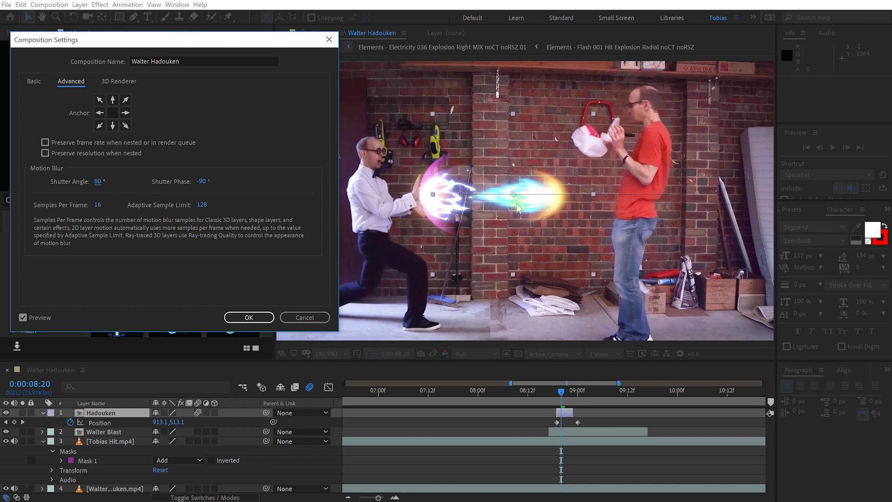
pyautogui.click(249, 317)
# - Play back the hadouken blast from 0:00:08:07
pyautogui.moveTo(562, 392); pyautogui.dragTo(507, 392)
pyautogui.press('space')
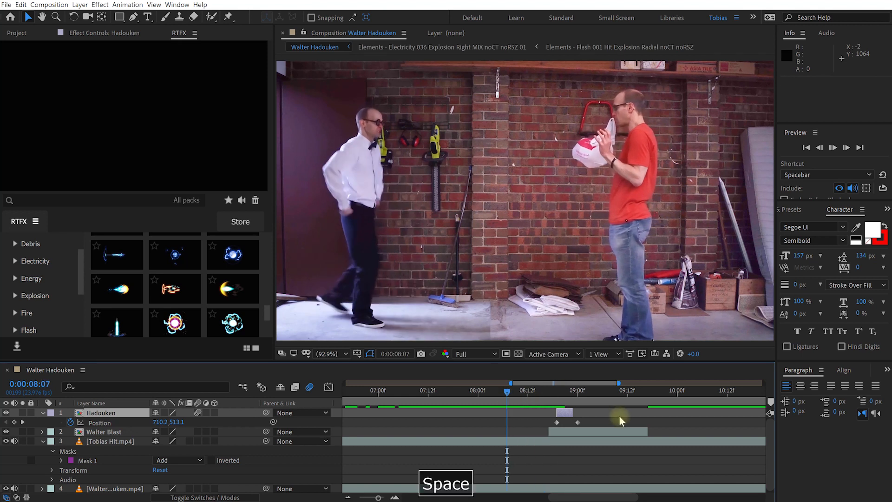
pyautogui.press('space')
# - Insert the RTFX element Explosion 014 Hit Radial MIX into the Walter Hadouken composition
pyautogui.moveTo(575, 393)
pyautogui.mouseDown()
pyautogui.moveTo(548, 394)
pyautogui.moveTo(570, 400)
pyautogui.mouseUp()
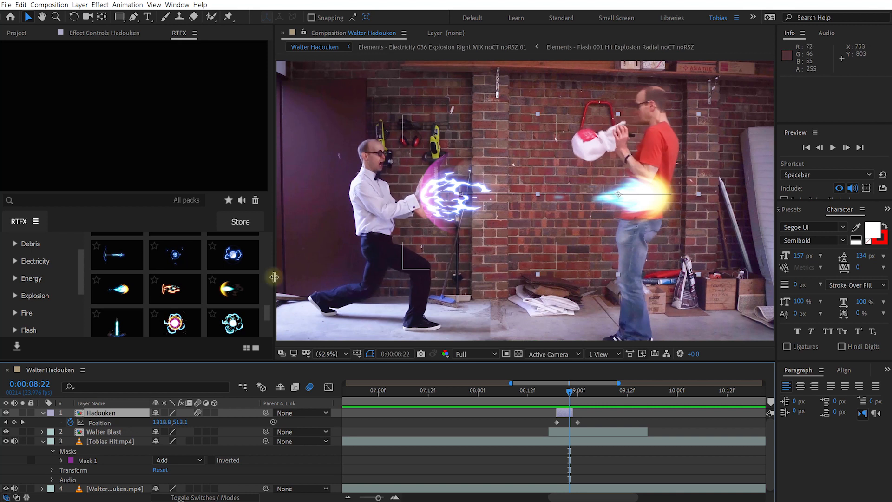
pyautogui.click(35, 293)
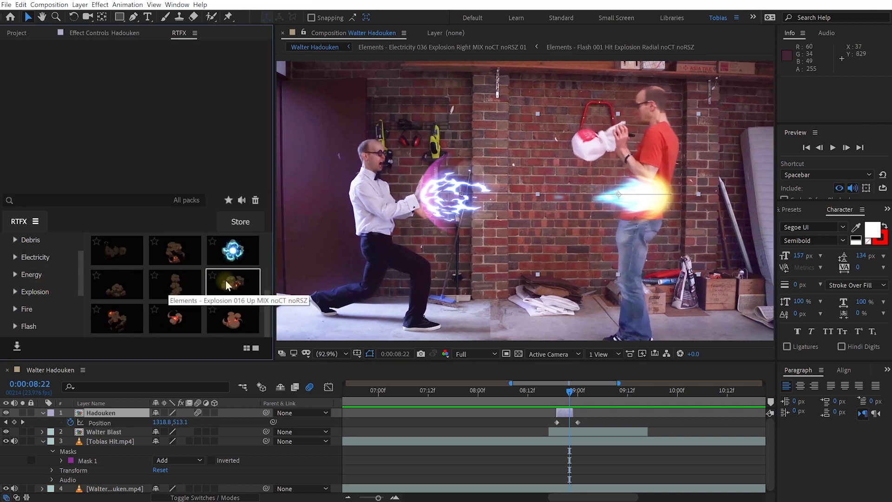
pyautogui.scroll(3, 185, 308)
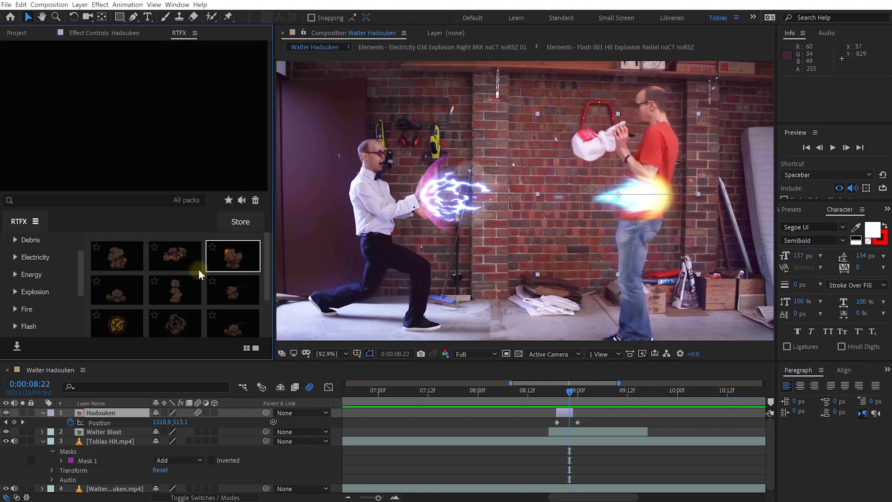
pyautogui.scroll(-2, 134, 286)
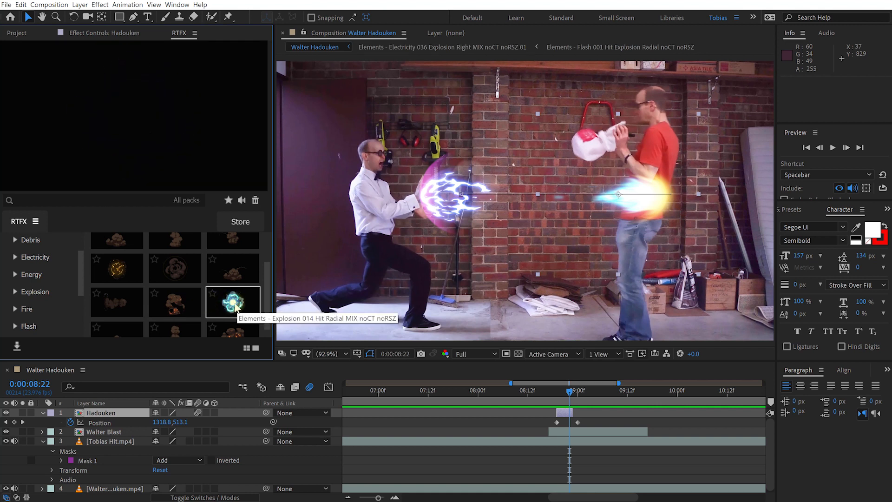
pyautogui.moveTo(571, 392); pyautogui.dragTo(571, 392)
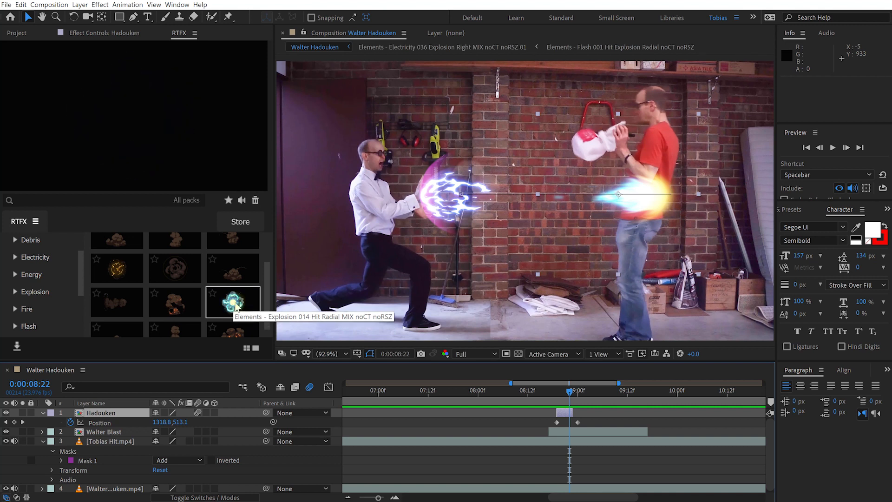
pyautogui.doubleClick(233, 303)
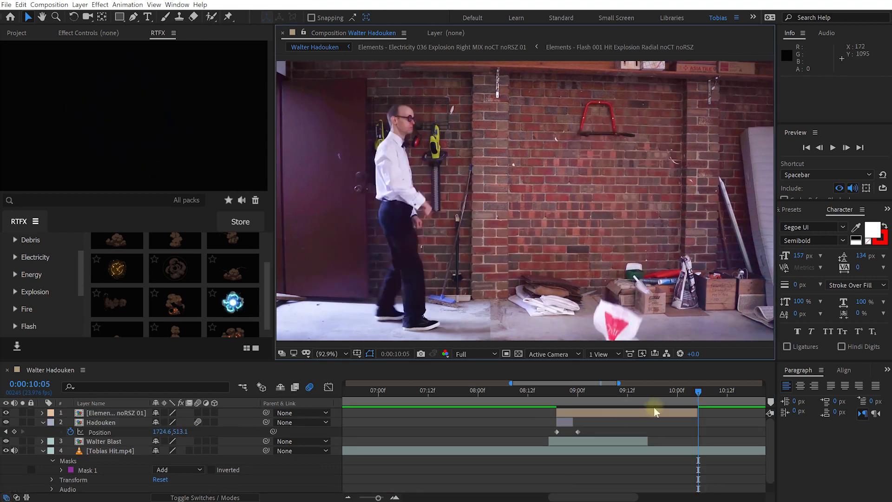
# - Start the explosion layer at 0:00:08:21 and place it over the second man's torso, scaled to about 93%
pyautogui.moveTo(690, 393); pyautogui.dragTo(575, 413)
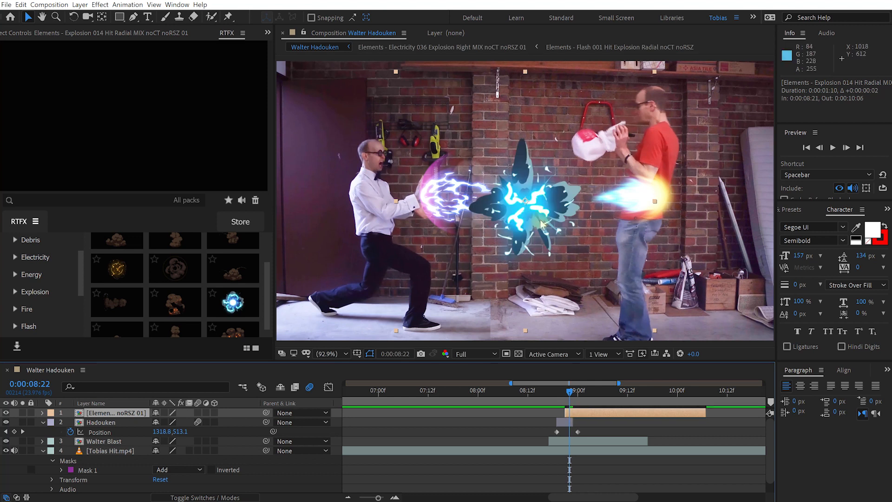
pyautogui.moveTo(536, 228); pyautogui.dragTo(654, 221)
pyautogui.moveTo(525, 194); pyautogui.dragTo(528, 195)
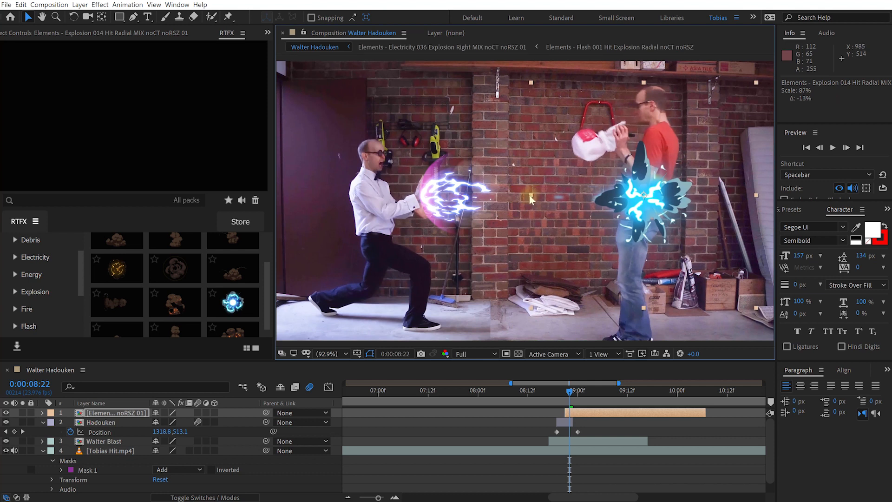
# - Set the blending mode of the explosion layer to Screen
pyautogui.press('F4')
pyautogui.click(174, 413)
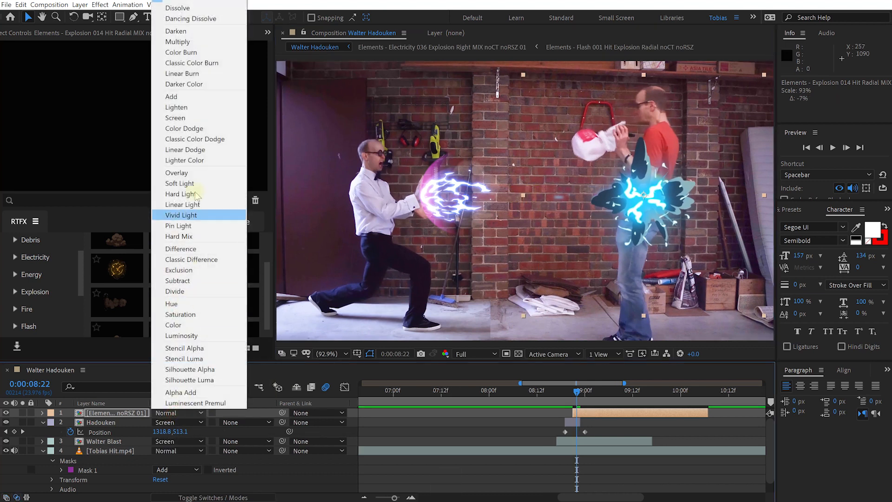
pyautogui.click(193, 119)
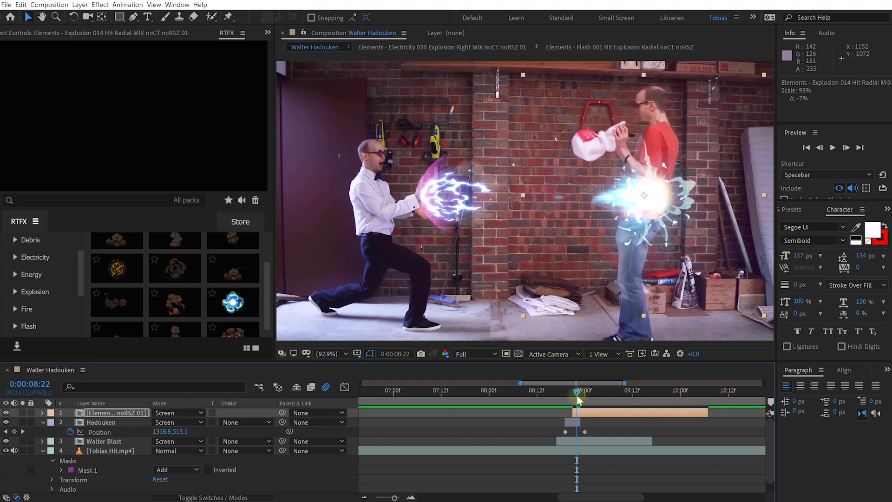
# - Play back the explosion hit and examine the frames around 0:00:09:05 and 0:00:09:02
pyautogui.press('space')
pyautogui.press('space')
pyautogui.moveTo(578, 392); pyautogui.dragTo(603, 405)
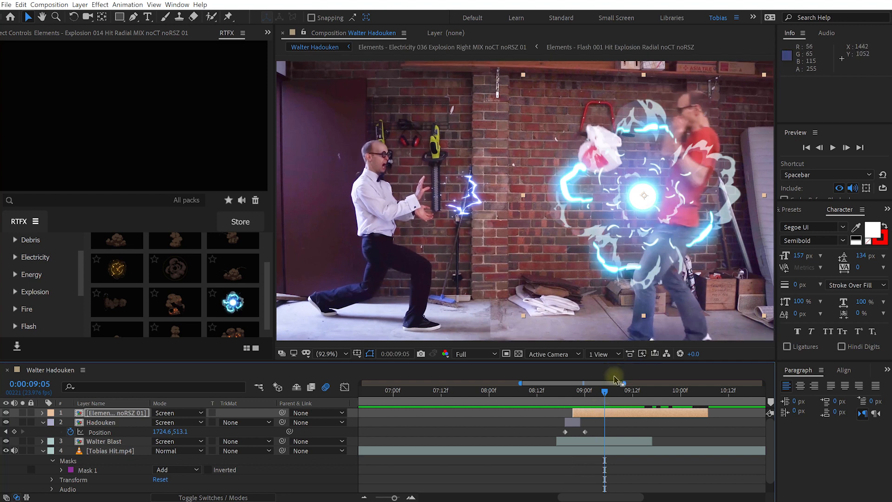
pyautogui.moveTo(602, 390); pyautogui.dragTo(594, 387)
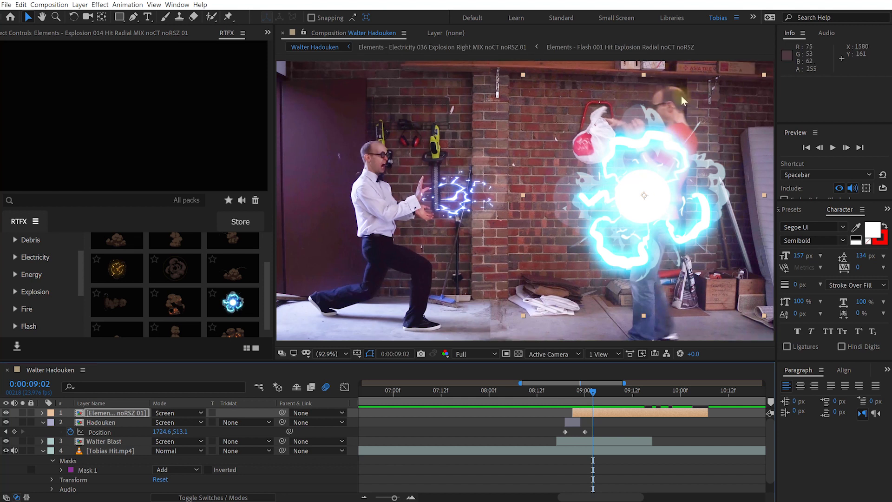
# - Rename the explosion element layer Explosion
pyautogui.click(130, 413)
pyautogui.press('Return')
pyautogui.write('Explosion')
pyautogui.press('Return')
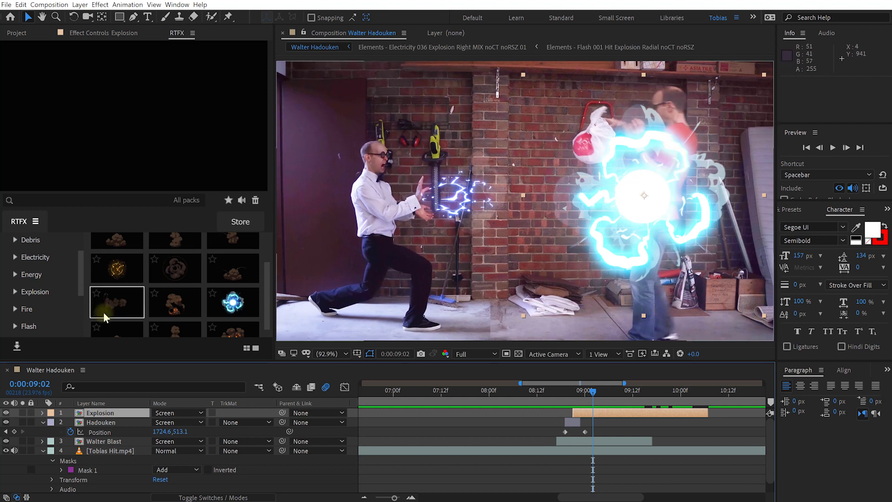
# - Find the RTFX element Sparks 071 Hit Explosion Radial and insert it above the Explosion layer, starting at the same frame
pyautogui.click(45, 274)
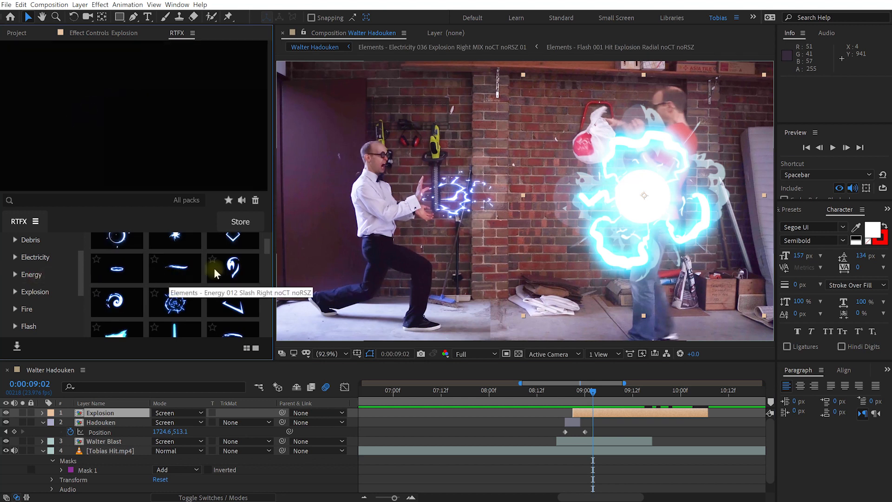
pyautogui.scroll(-2, 214, 301)
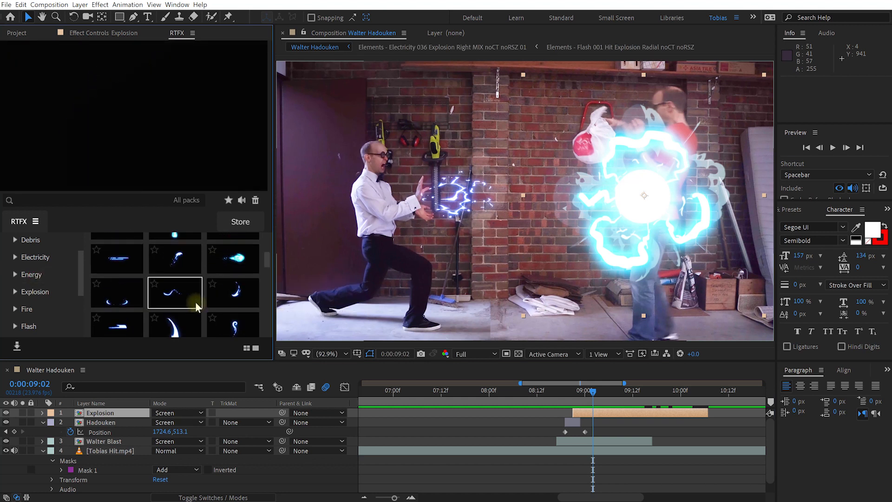
pyautogui.scroll(-2, 227, 297)
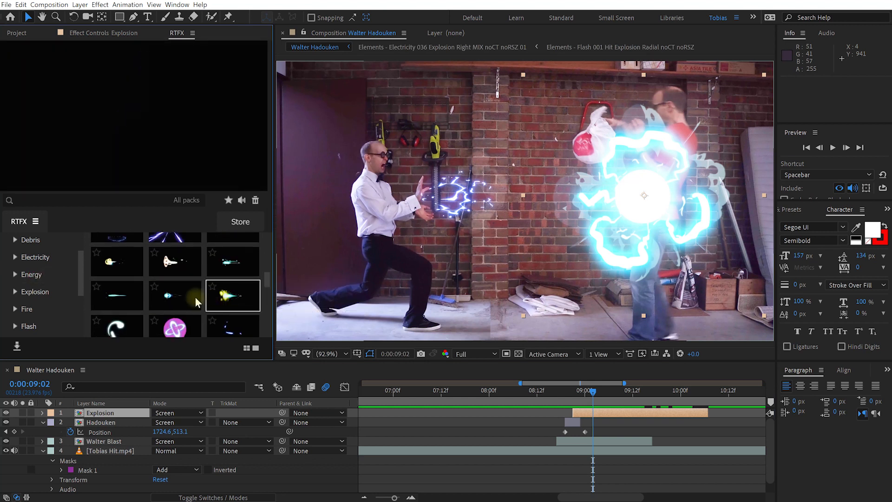
pyautogui.scroll(-4, 47, 277)
pyautogui.click(28, 301)
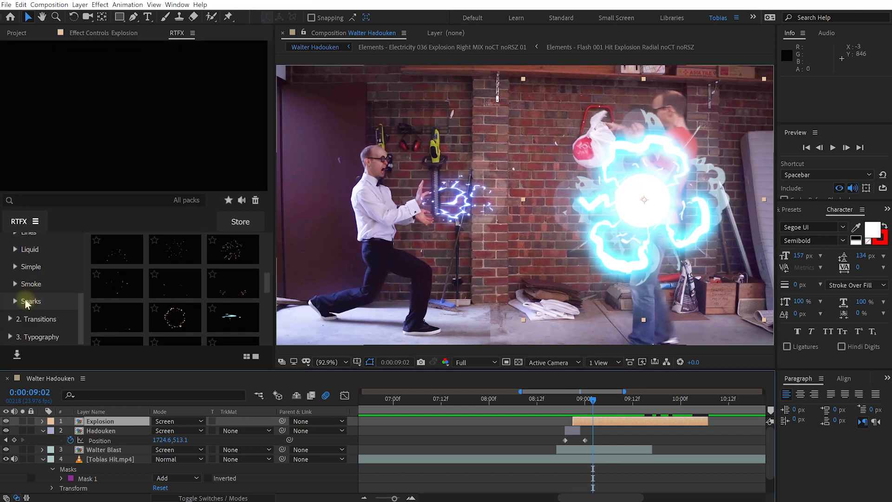
pyautogui.scroll(-5, 190, 275)
pyautogui.moveTo(176, 295)
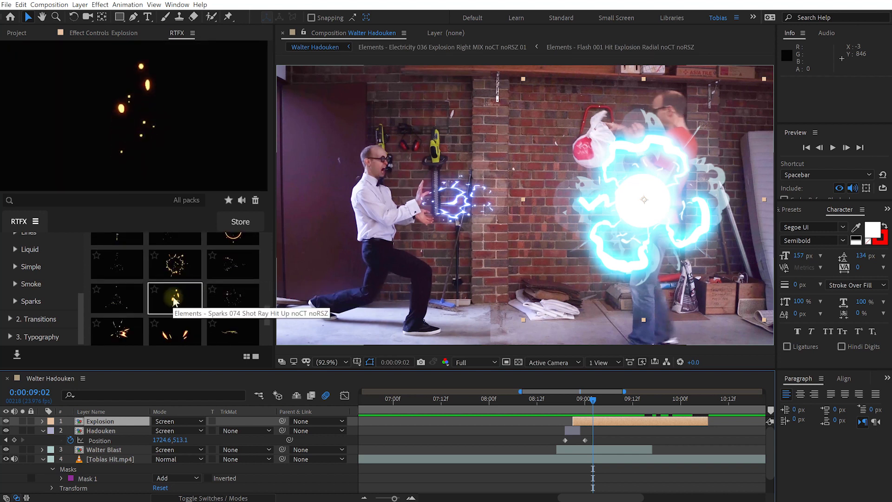
pyautogui.moveTo(185, 273)
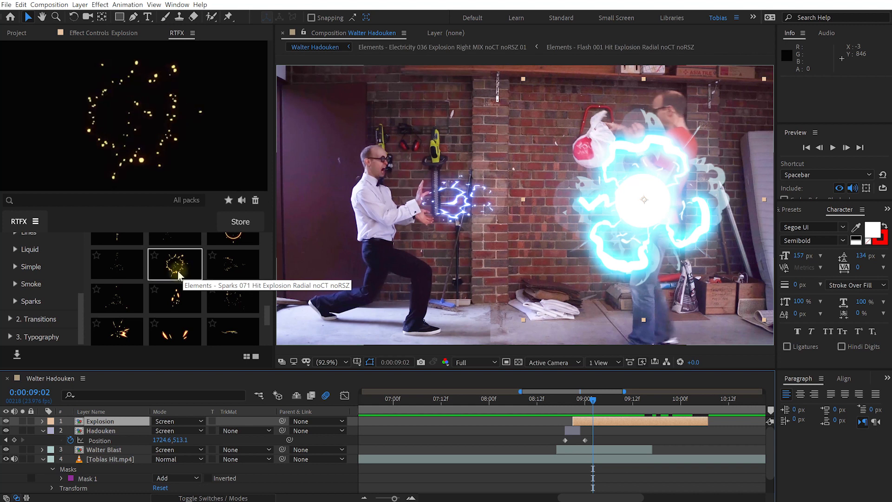
pyautogui.moveTo(593, 399)
pyautogui.mouseDown()
pyautogui.moveTo(573, 403)
pyautogui.moveTo(580, 402)
pyautogui.mouseUp()
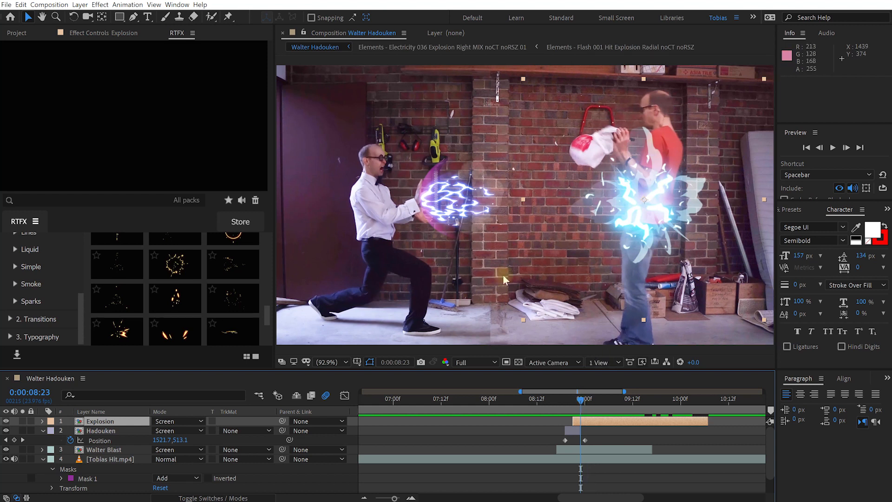
pyautogui.moveTo(177, 266)
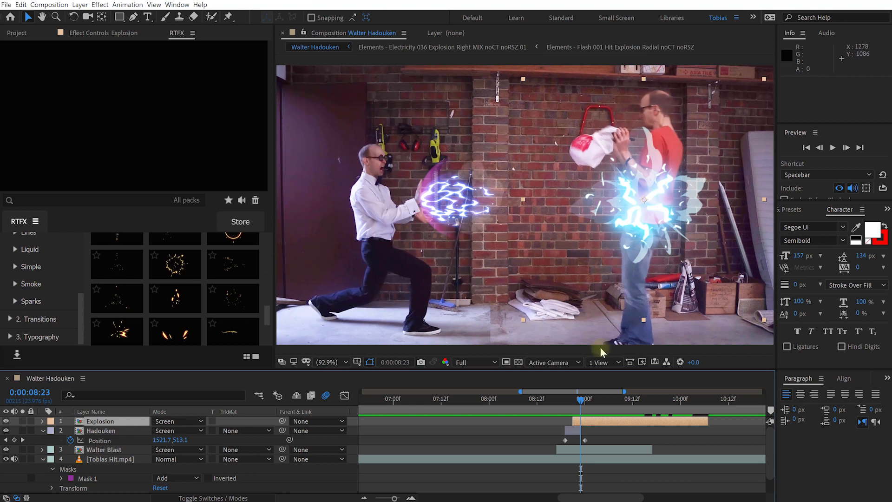
pyautogui.click(177, 267)
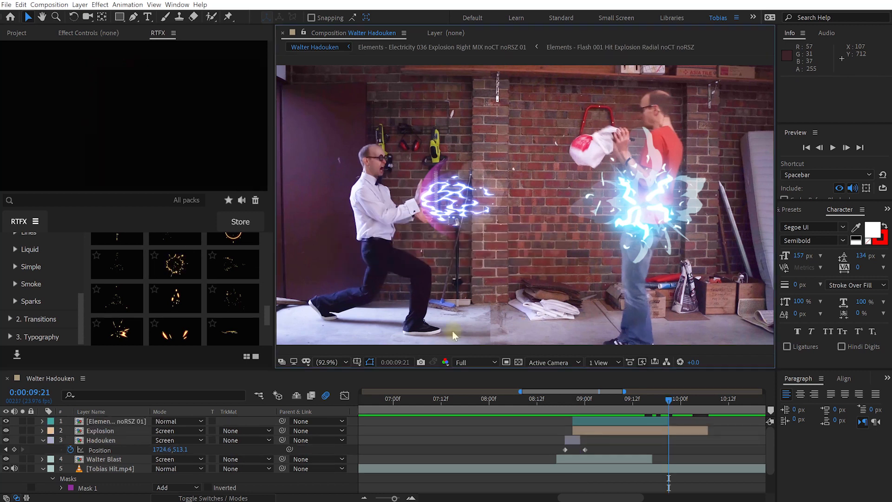
# - At 0:00:09:00, move the sparks layer over the second man's head to about position 1497.3, 271.9
pyautogui.moveTo(660, 400); pyautogui.dragTo(586, 414)
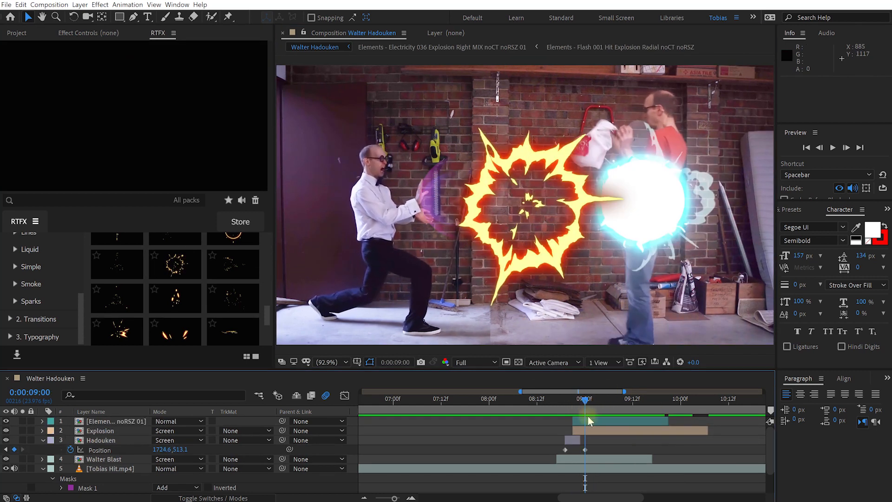
pyautogui.click(591, 421)
pyautogui.moveTo(587, 228); pyautogui.dragTo(742, 154)
# - Set the sparks layer's blending mode to Screen and scale the layer down to about 61%
pyautogui.click(185, 421)
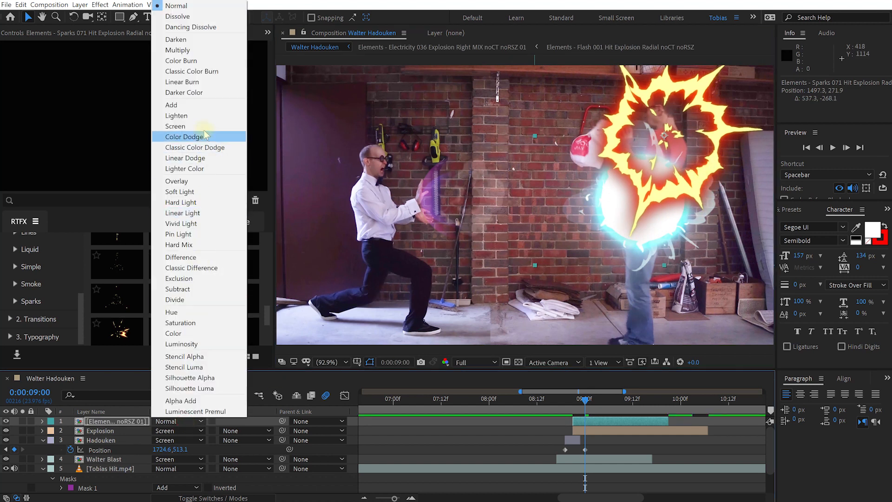
pyautogui.click(175, 126)
pyautogui.moveTo(533, 266); pyautogui.dragTo(583, 244)
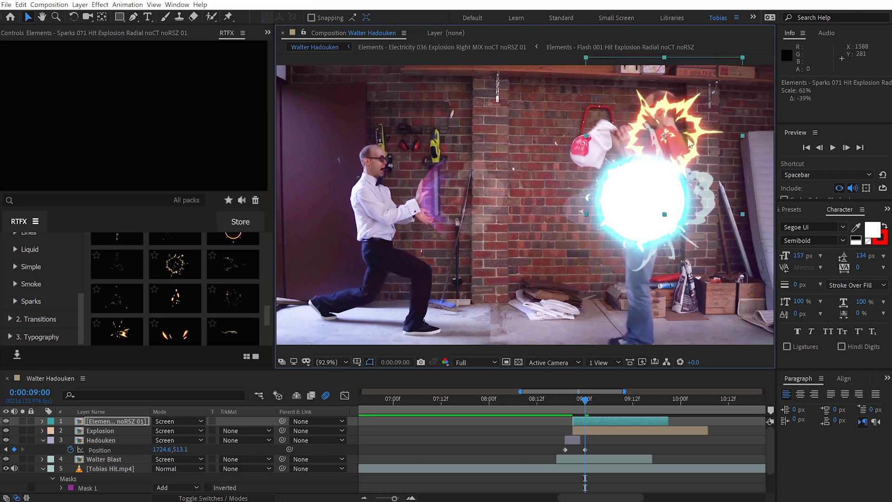
# - Start the sparks layer at 0:00:08:22 and lower it over the second man's head to about position 1497.3, 289.1
pyautogui.moveTo(585, 403); pyautogui.dragTo(587, 422)
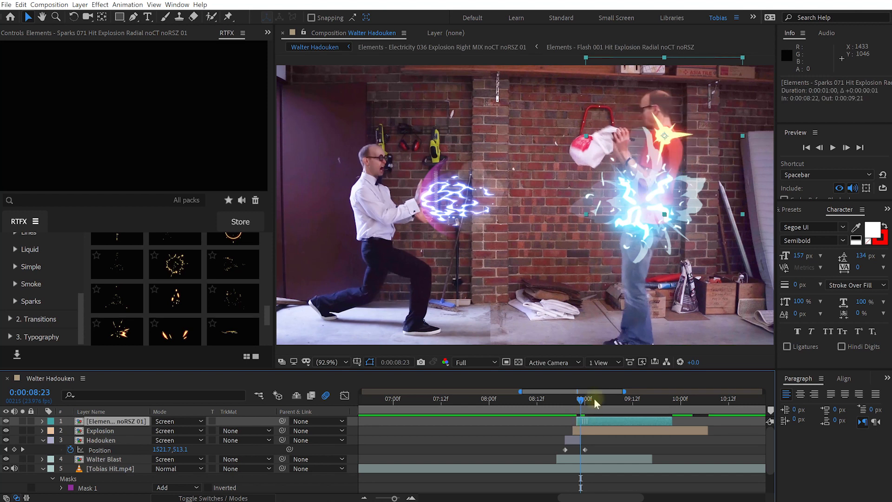
pyautogui.moveTo(676, 148); pyautogui.dragTo(676, 147)
pyautogui.moveTo(580, 402)
pyautogui.mouseDown()
pyautogui.moveTo(572, 402)
pyautogui.moveTo(585, 403)
pyautogui.mouseUp()
# - Insert the RTFX element Sparks 067 Down as the top layer and set its blending mode to Screen
pyautogui.scroll(2, 121, 286)
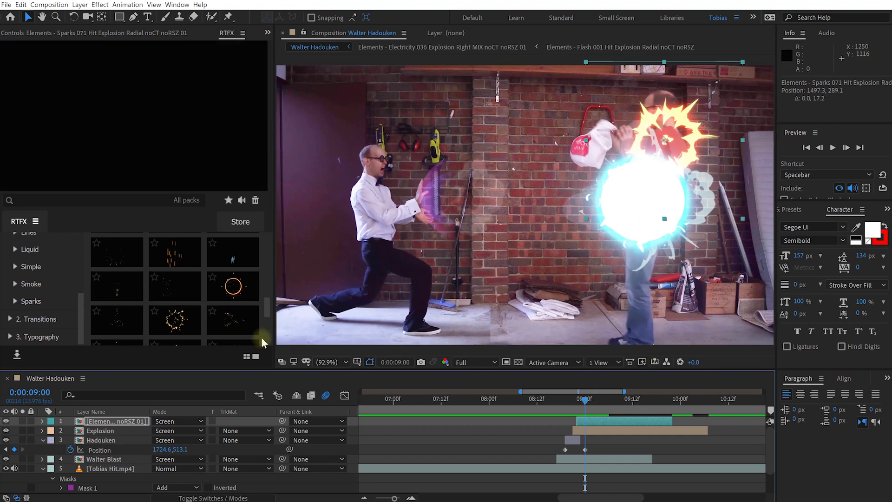
pyautogui.doubleClick(116, 284)
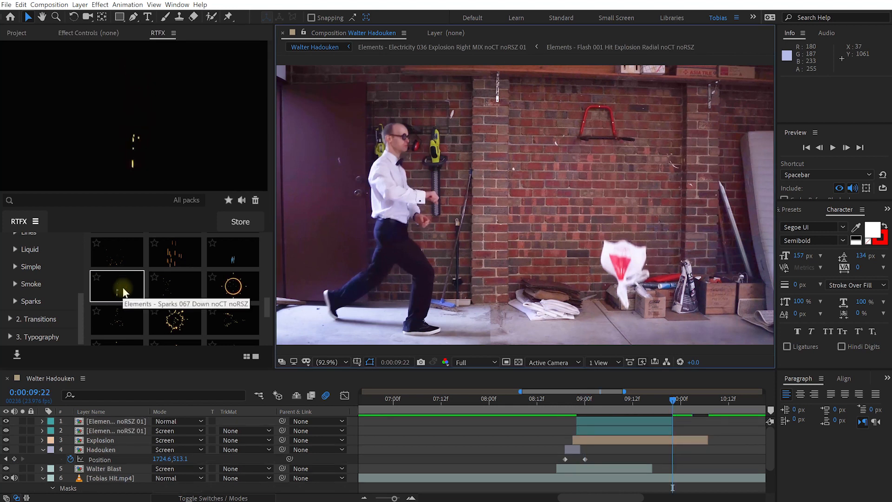
pyautogui.moveTo(669, 398); pyautogui.dragTo(589, 400)
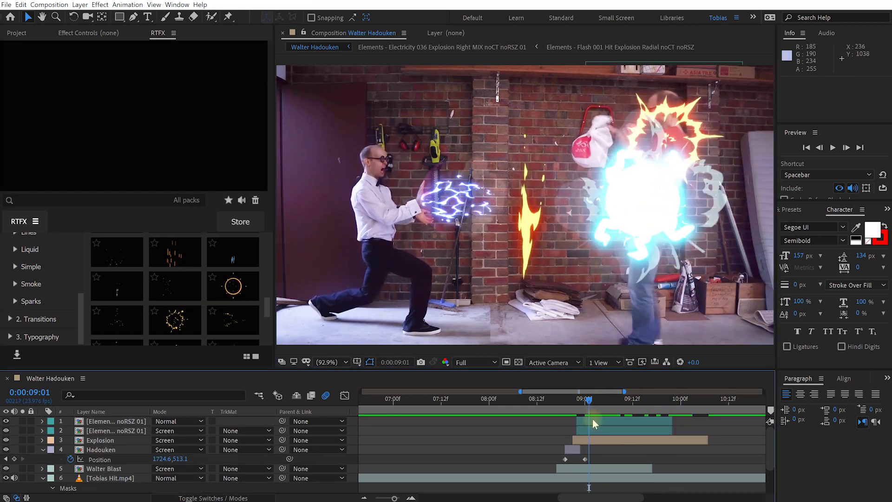
pyautogui.click(592, 420)
pyautogui.moveTo(534, 239); pyautogui.dragTo(541, 241)
pyautogui.click(171, 421)
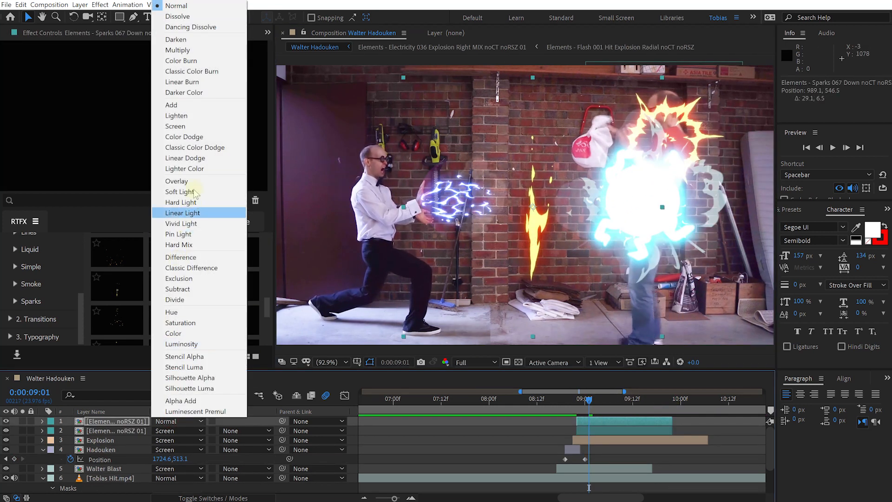
pyautogui.click(177, 119)
# - Scale the downward sparks slightly smaller and move them over the second man's legs to about position 1381.0, 838.3
pyautogui.moveTo(662, 204); pyautogui.dragTo(652, 209)
pyautogui.moveTo(540, 228); pyautogui.dragTo(653, 281)
pyautogui.moveTo(579, 423); pyautogui.dragTo(584, 405)
pyautogui.click(568, 401)
pyautogui.moveTo(641, 304); pyautogui.dragTo(630, 327)
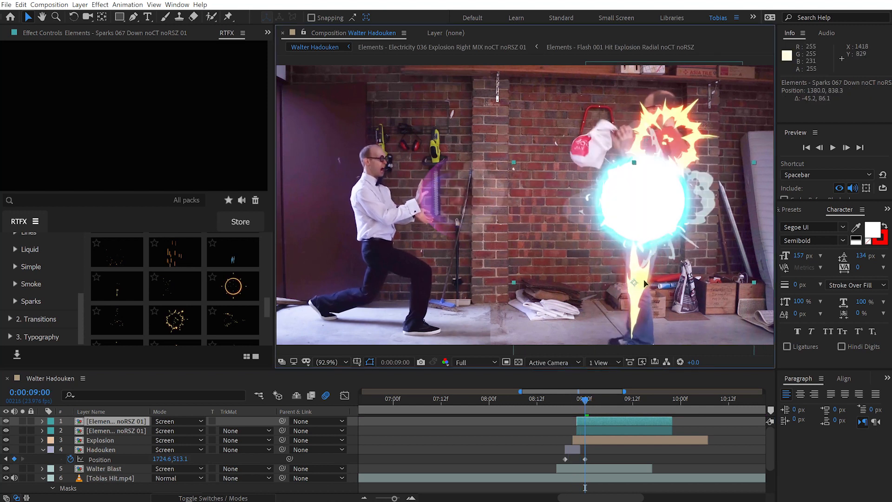
pyautogui.moveTo(575, 397)
pyautogui.mouseDown()
pyautogui.moveTo(601, 407)
pyautogui.moveTo(583, 411)
pyautogui.mouseUp()
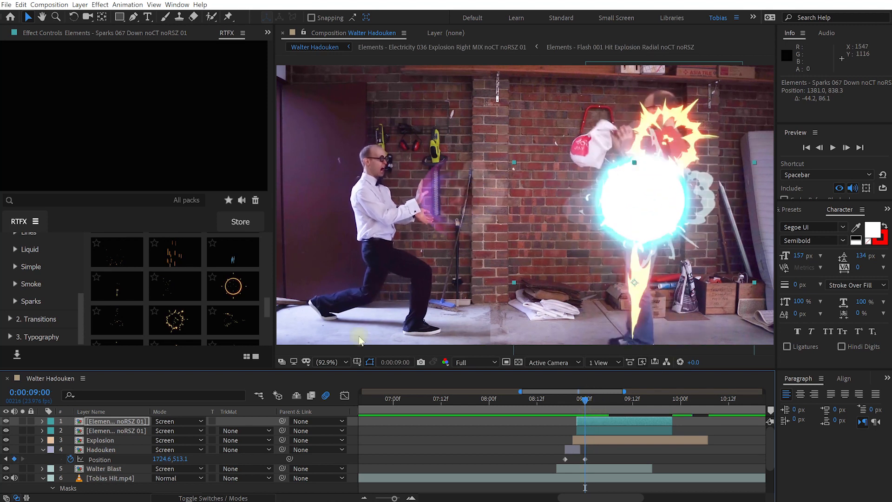
# - Insert the RTFX element Sparks 076 Hit Explosion Radial as the top layer and set its blending mode to Screen
pyautogui.scroll(-2, 112, 296)
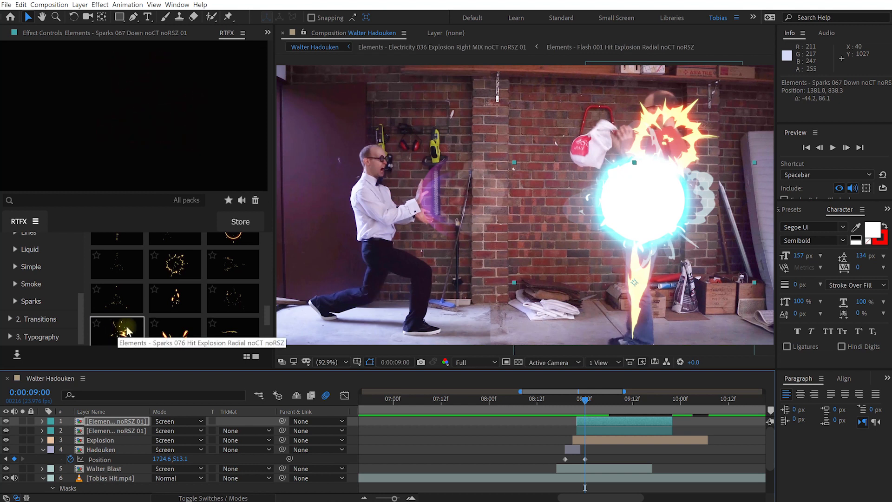
pyautogui.click(118, 330)
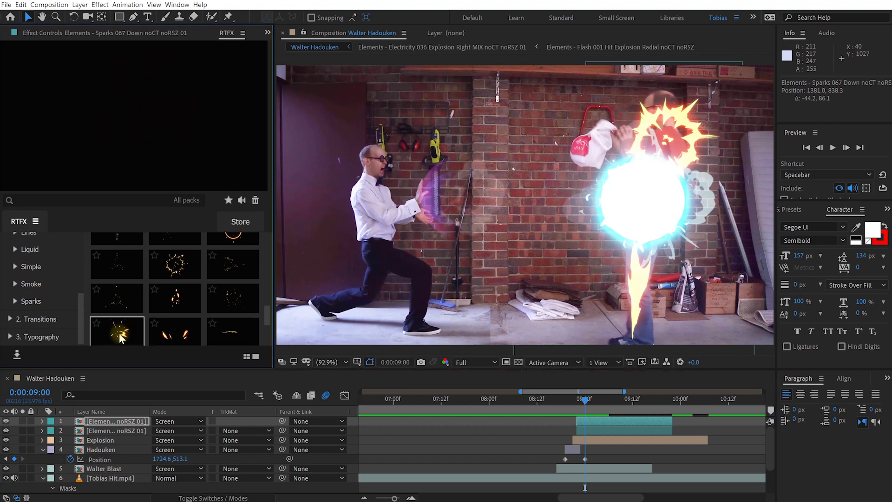
pyautogui.moveTo(647, 400); pyautogui.dragTo(583, 404)
pyautogui.click(177, 421)
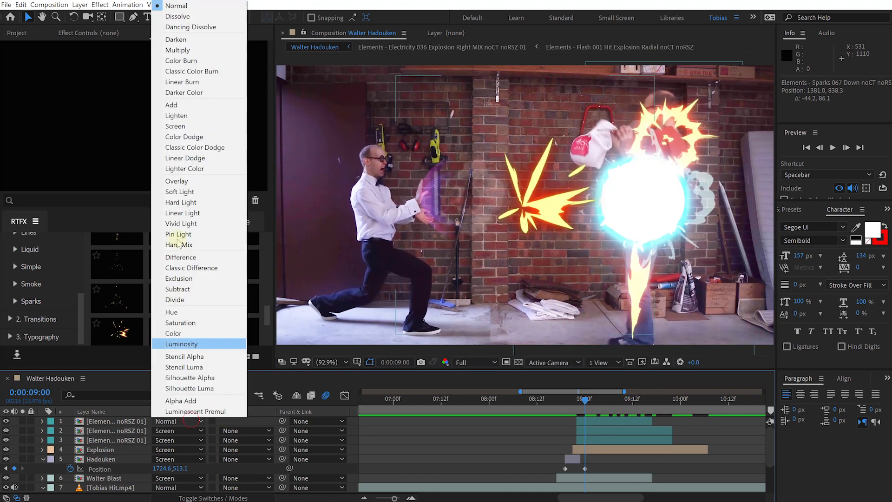
pyautogui.click(193, 125)
# - Rotate the new radial sparks and place them over the second man's torso at about position 1504.9, 435.5
pyautogui.moveTo(560, 221); pyautogui.dragTo(575, 198)
pyautogui.press('w')
pyautogui.moveTo(705, 194); pyautogui.dragTo(703, 207)
pyautogui.press('v')
pyautogui.moveTo(584, 425); pyautogui.dragTo(578, 404)
pyautogui.moveTo(673, 195); pyautogui.dragTo(673, 188)
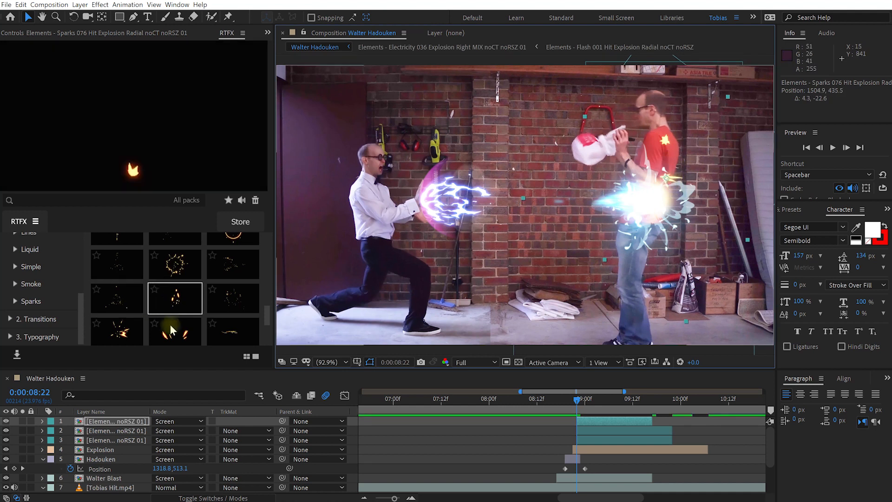
# - Insert the RTFX element Sparks 072 Shot Ray Hit Explosion Right as the top layer and set its blending mode to Screen
pyautogui.doubleClick(232, 265)
pyautogui.press('space')
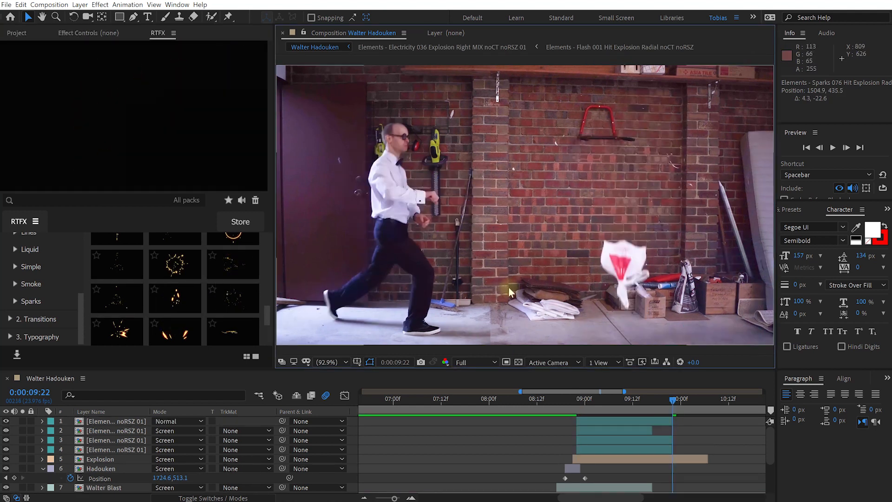
pyautogui.click(190, 421)
pyautogui.click(204, 126)
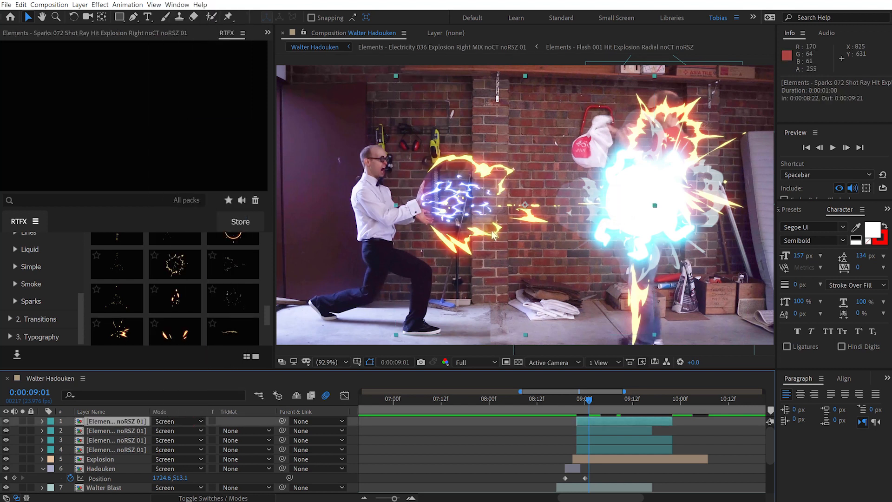
# - Scale the shot-ray sparks to about 56%, then rotate and move them beside the second man's legs at about position 1560.9, 755.4
pyautogui.moveTo(654, 206); pyautogui.dragTo(598, 210)
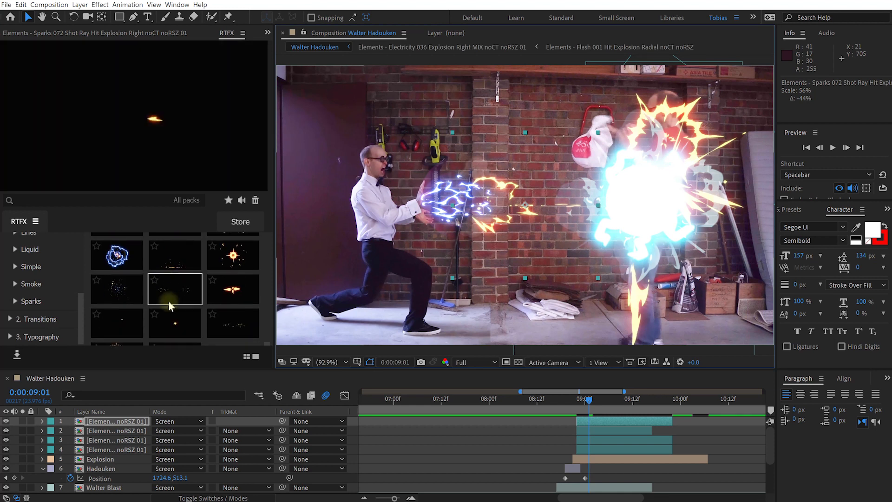
pyautogui.scroll(-1, 172, 313)
pyautogui.moveTo(489, 225); pyautogui.dragTo(675, 277)
pyautogui.press('w')
pyautogui.press('v')
pyautogui.press('v')
pyautogui.press('w')
pyautogui.press('v')
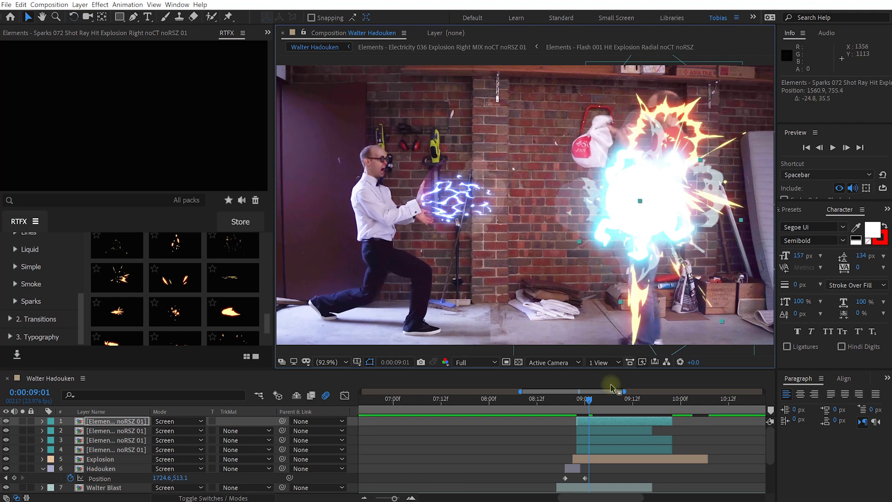
# - Play back the impact from 0:00:08:14 and return to the frame at 0:00:09:00
pyautogui.click(574, 400)
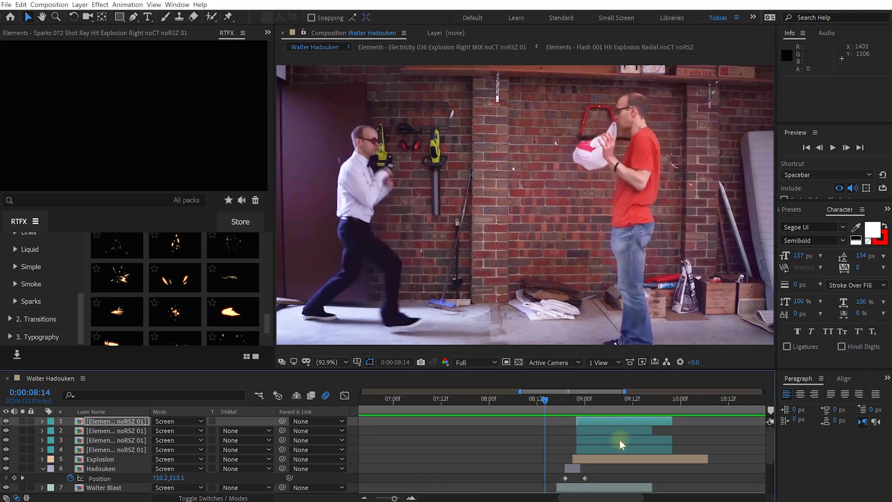
pyautogui.press('space')
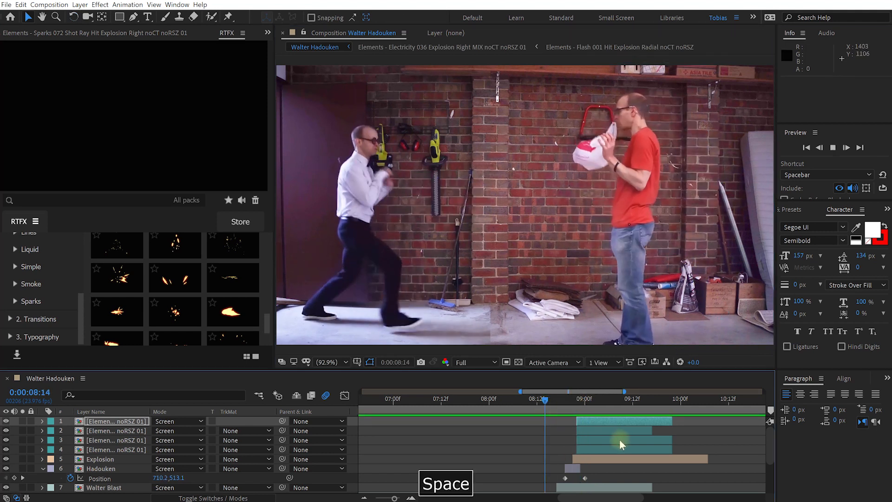
pyautogui.moveTo(568, 405); pyautogui.dragTo(589, 405)
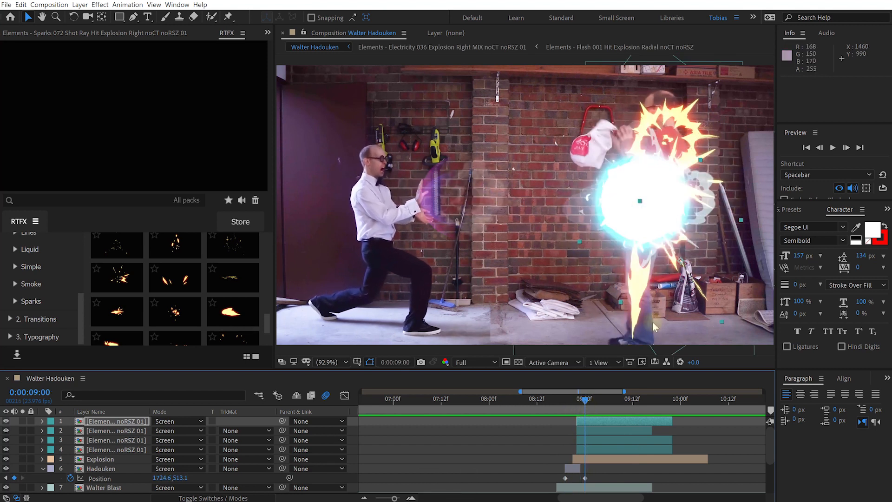
# - Insert the RTFX element Sparks 091 Ray Horizontal as the top layer and set its blending mode to Screen
pyautogui.scroll(-1, 182, 306)
pyautogui.scroll(-3, 182, 312)
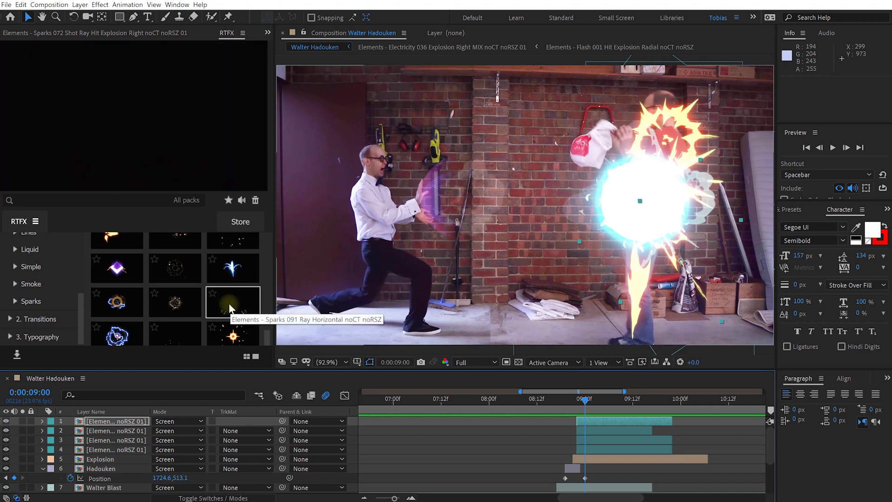
pyautogui.doubleClick(235, 301)
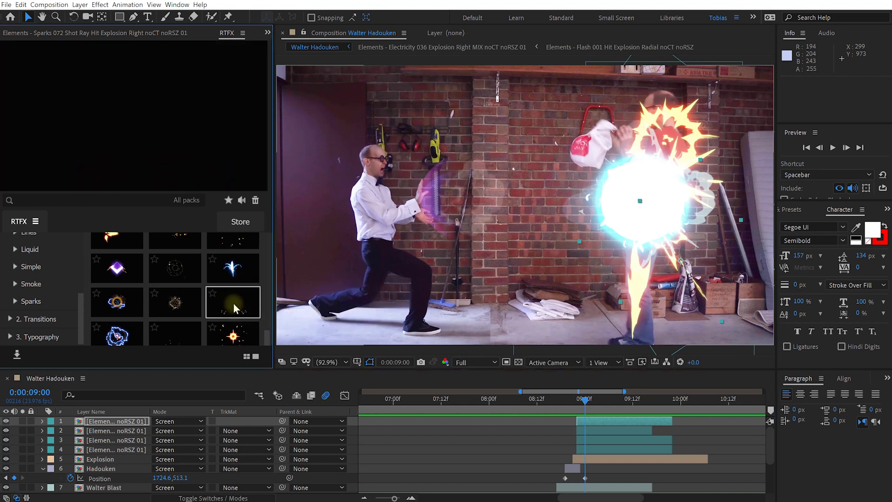
pyautogui.moveTo(690, 392); pyautogui.dragTo(584, 398)
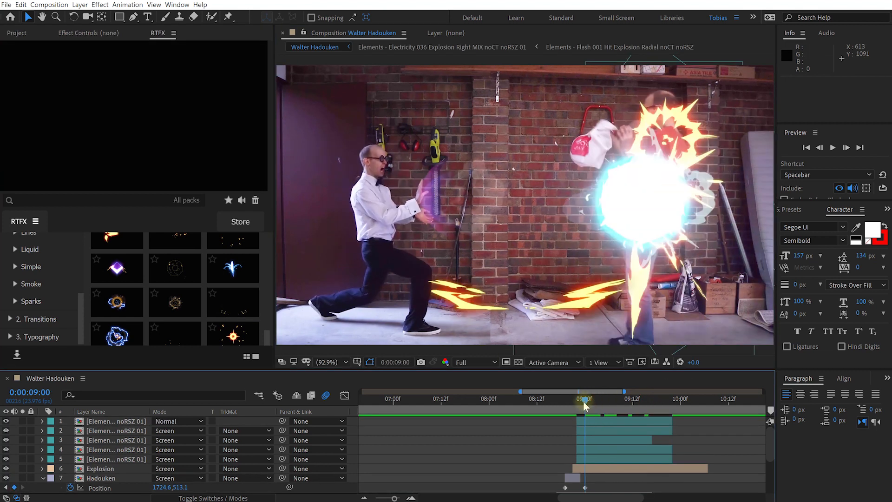
pyautogui.click(178, 421)
pyautogui.click(214, 126)
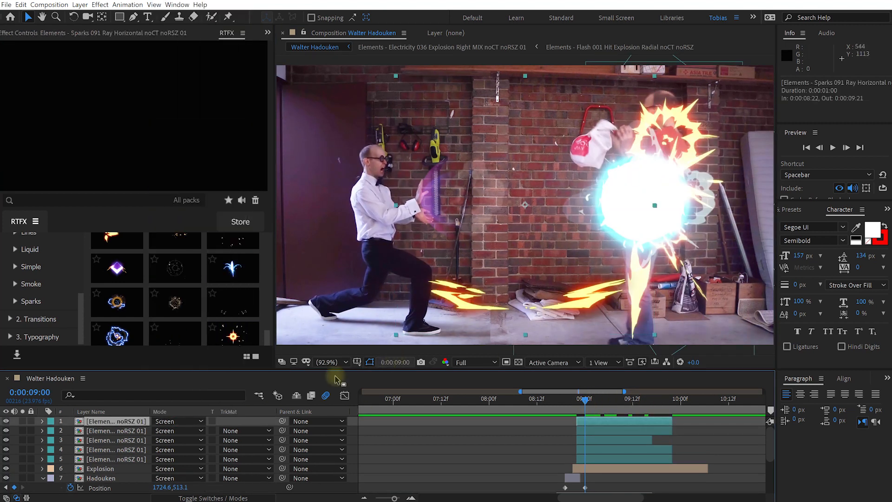
# - Place the horizontal ray sparks around the second man's feet and start their layer at 0:00:09:00
pyautogui.moveTo(656, 210); pyautogui.dragTo(685, 328)
pyautogui.moveTo(585, 420); pyautogui.dragTo(486, 418)
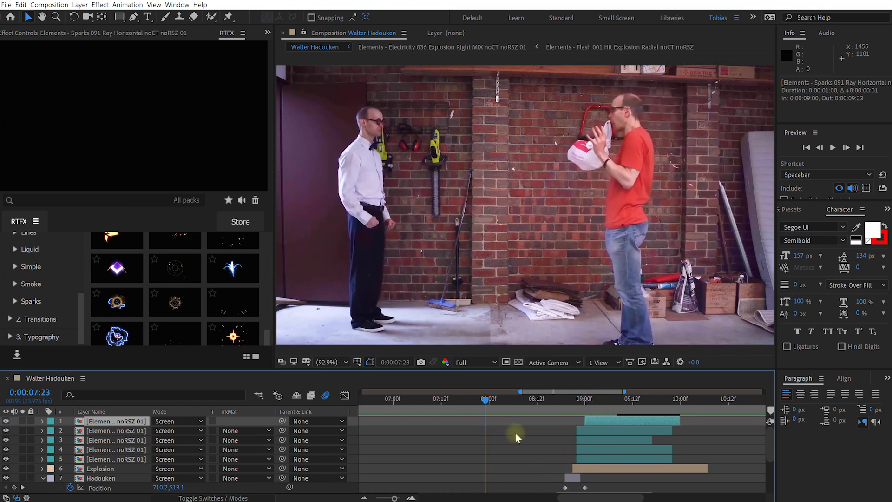
pyautogui.press('space')
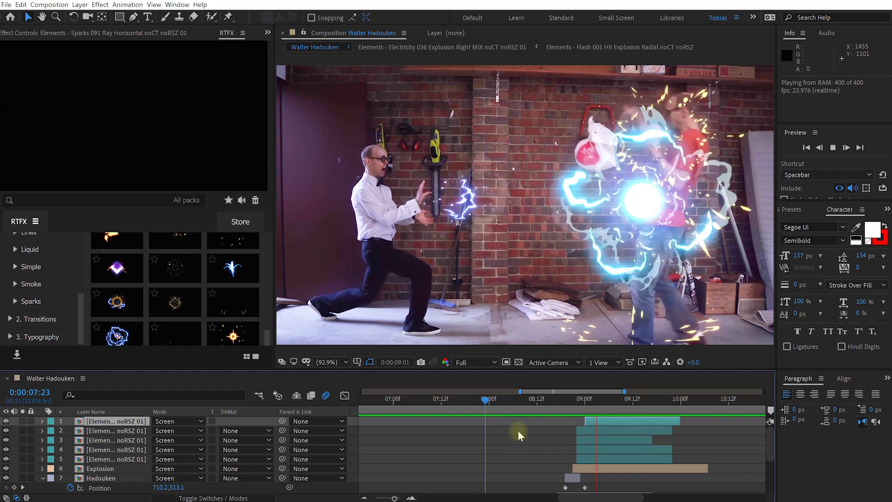
pyautogui.moveTo(562, 402)
pyautogui.mouseDown()
pyautogui.moveTo(604, 399)
pyautogui.moveTo(584, 403)
pyautogui.moveTo(613, 407)
pyautogui.moveTo(564, 403)
pyautogui.moveTo(613, 412)
pyautogui.moveTo(575, 403)
pyautogui.mouseUp()
# - Collapse the Hadouken layer's properties and rename the two topmost spark layers Impact 01 and Impact 02
pyautogui.moveTo(566, 368); pyautogui.dragTo(571, 348)
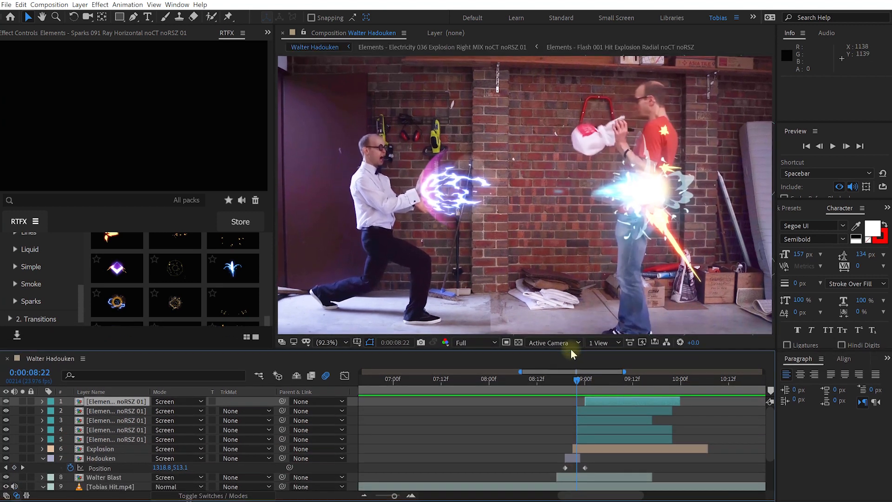
pyautogui.click(42, 458)
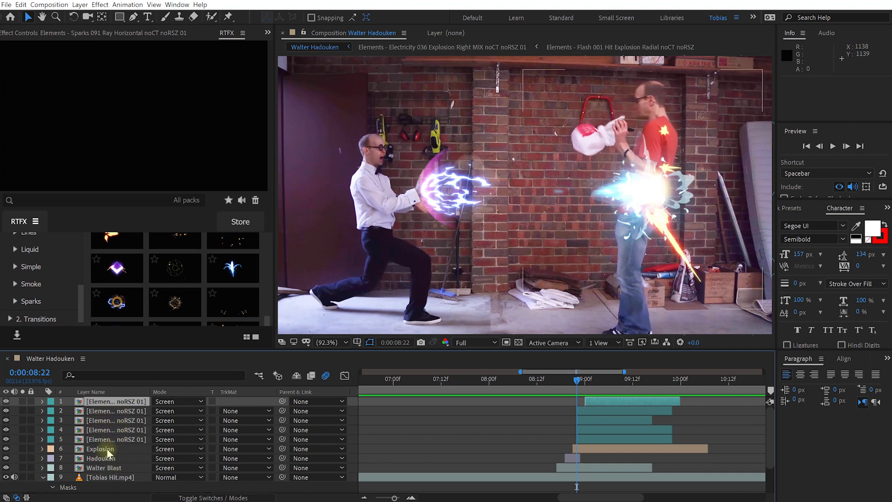
pyautogui.click(104, 403)
pyautogui.press('Return')
pyautogui.write('Impact 01')
pyautogui.click(107, 411)
pyautogui.press('Return')
pyautogui.write('Impact 02')
pyautogui.press('Return')
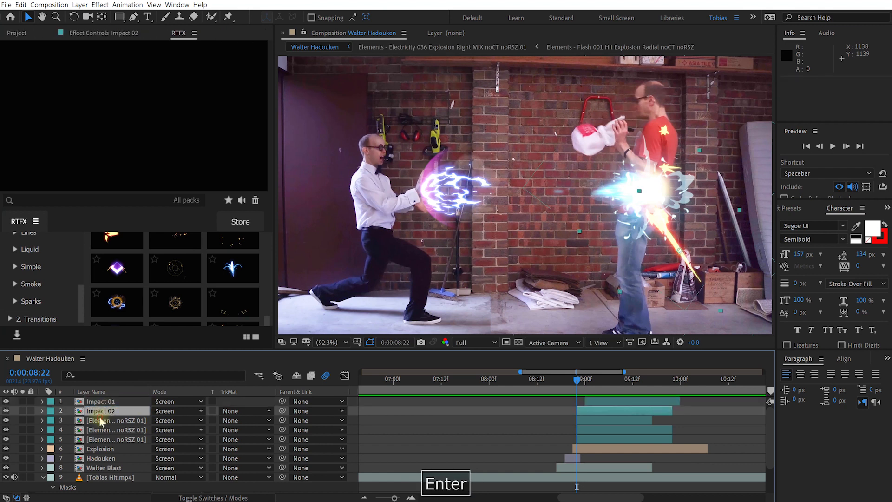
# - Rename the three remaining spark layers Impact 03, Impact 04 and Impact 05
pyautogui.click(101, 421)
pyautogui.press('Return')
pyautogui.write('Impact 03')
pyautogui.press('Return')
pyautogui.click(101, 430)
pyautogui.write('Impact 05')
pyautogui.press('Return')
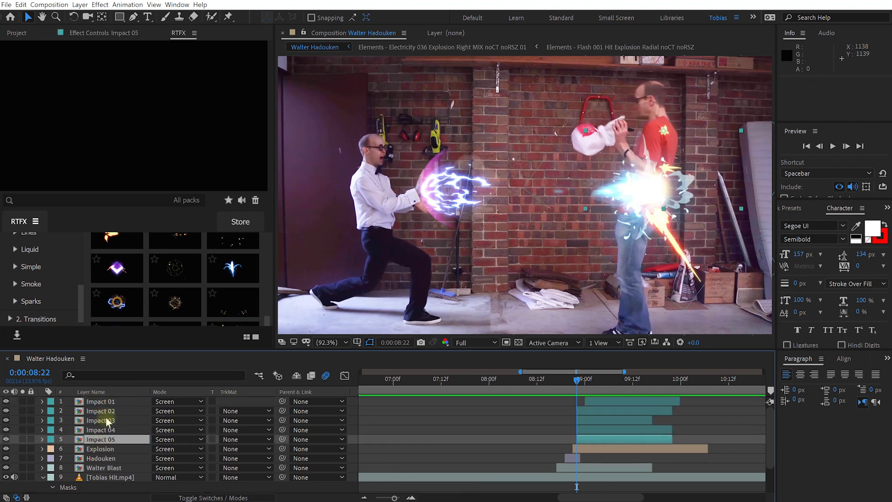
# - Mark all effect layers as shy and hide them so only the two collapsed video clips remain listed
pyautogui.press('F4')
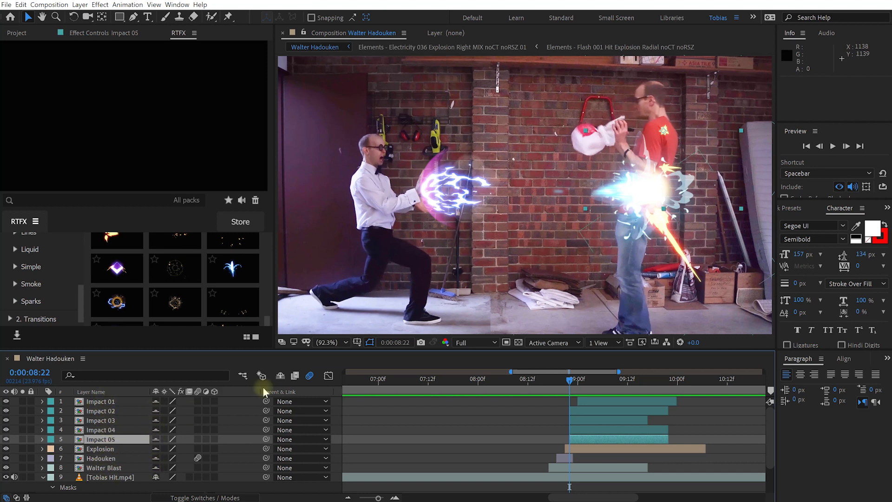
pyautogui.click(280, 376)
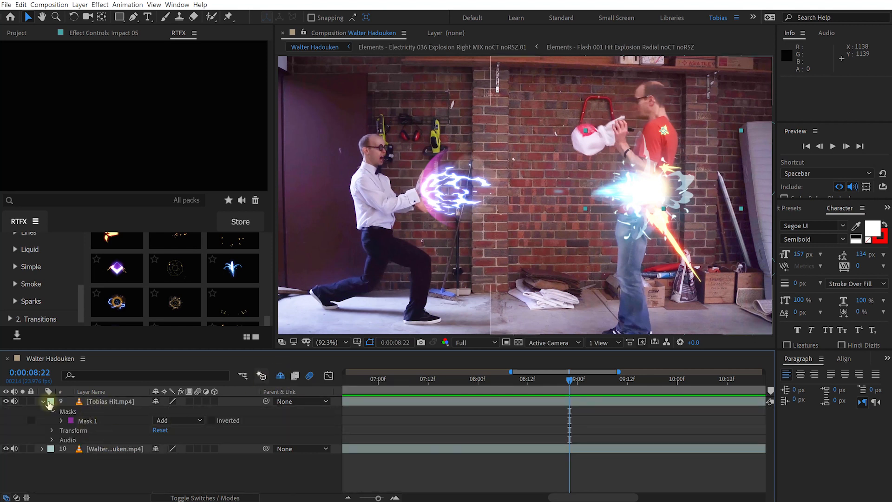
pyautogui.click(43, 402)
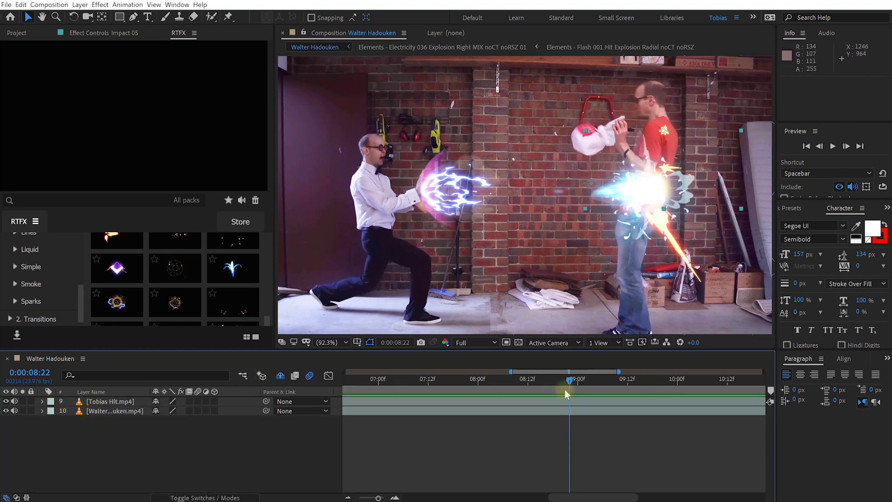
pyautogui.moveTo(555, 382); pyautogui.dragTo(565, 384)
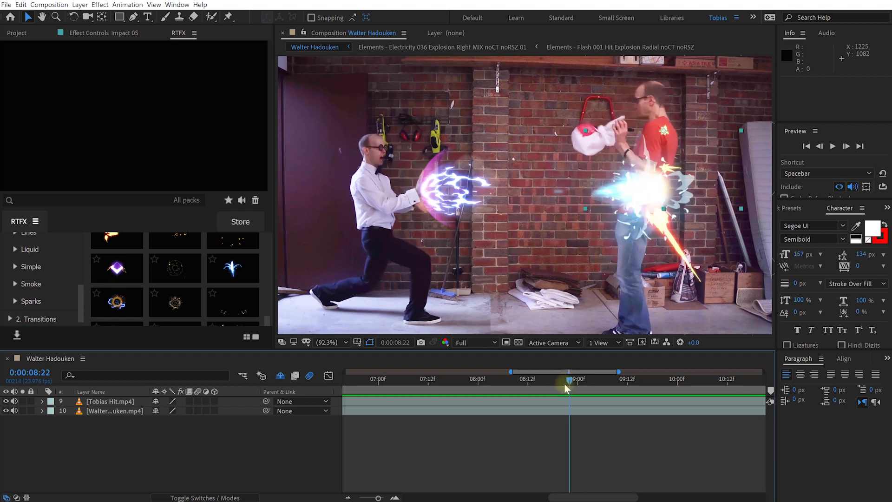
# - Delete Mask 1 from the second man's video layer at 0:00:08:22
pyautogui.click(519, 403)
pyautogui.click(501, 184)
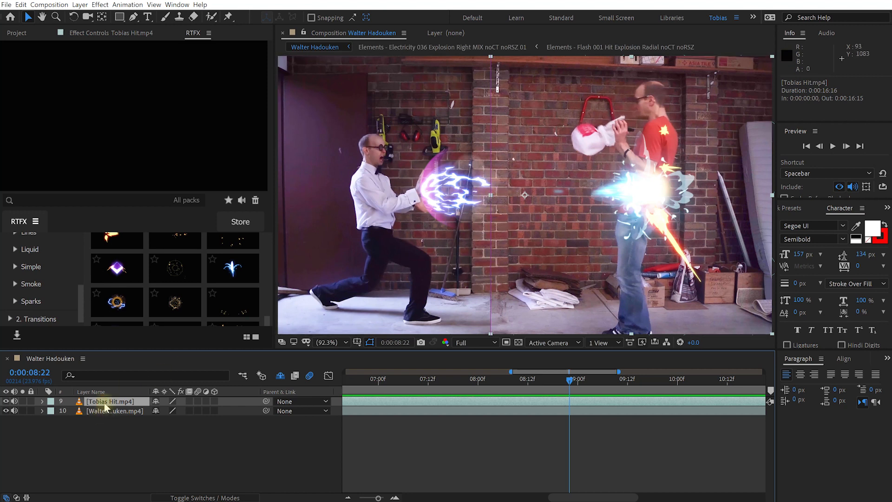
pyautogui.press('m')
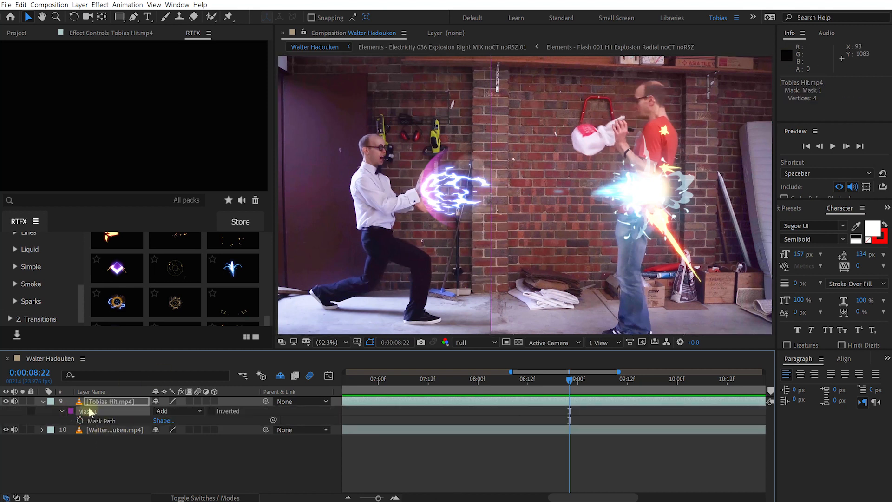
pyautogui.press('Delete')
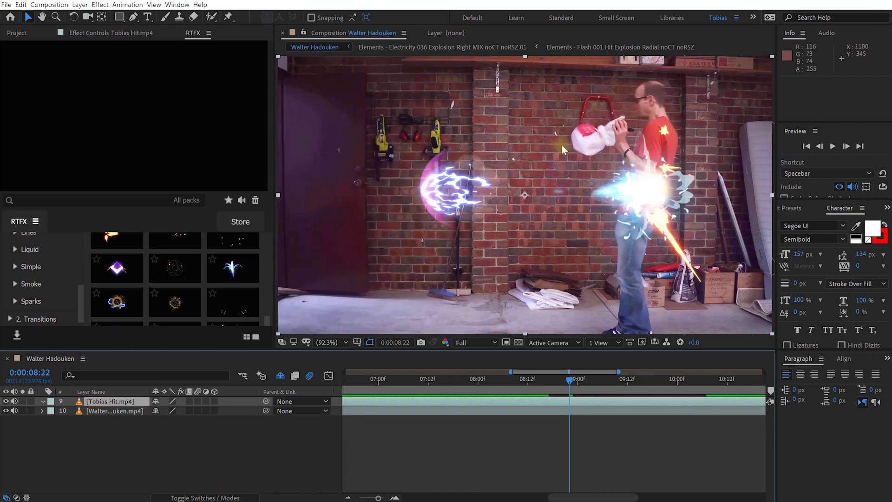
# - Start a Pen mask on the second man's video layer, running down beside the brick pillar and around the white sheets on the floor
pyautogui.scroll(-1, 574, 145)
pyautogui.press('space')
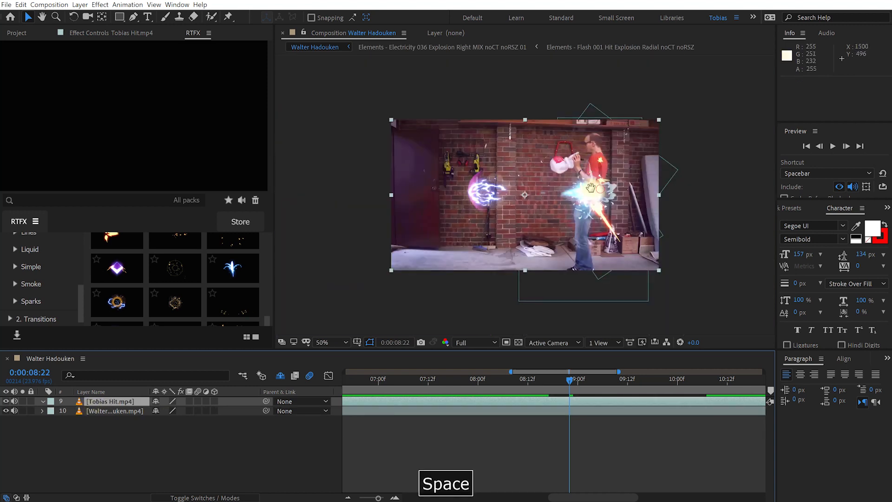
pyautogui.moveTo(599, 191); pyautogui.dragTo(574, 190)
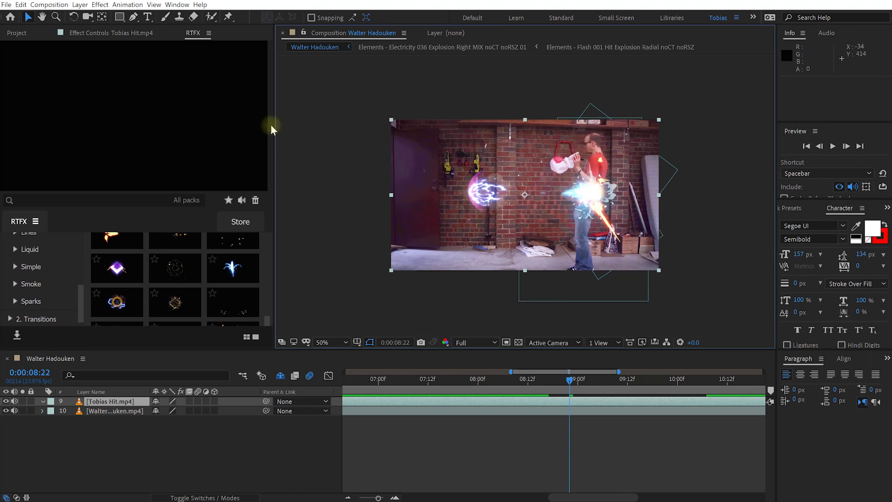
pyautogui.click(133, 17)
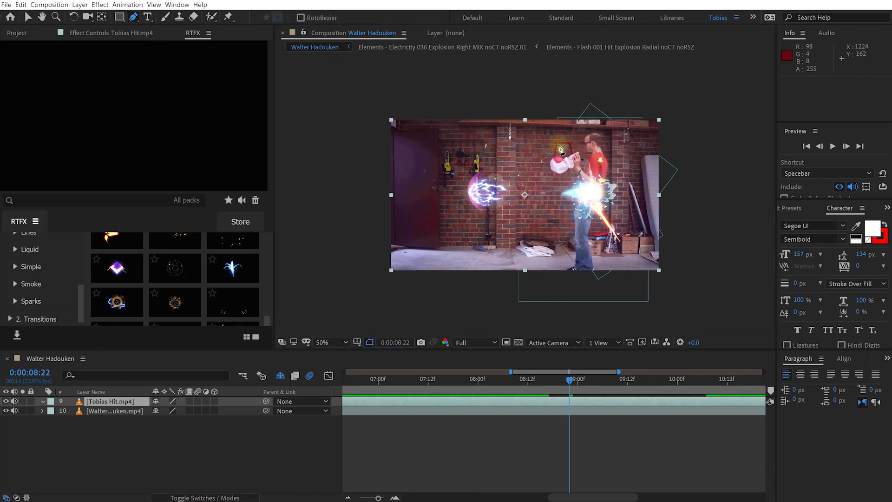
pyautogui.press('.')
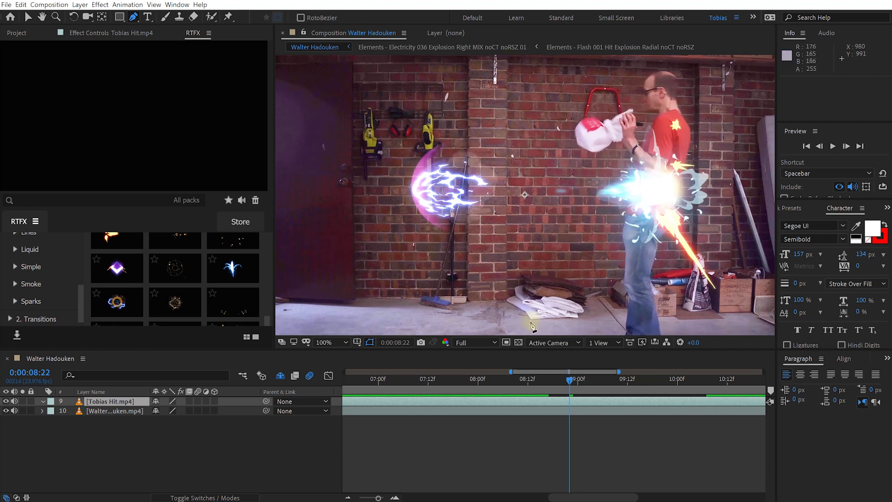
pyautogui.press(',')
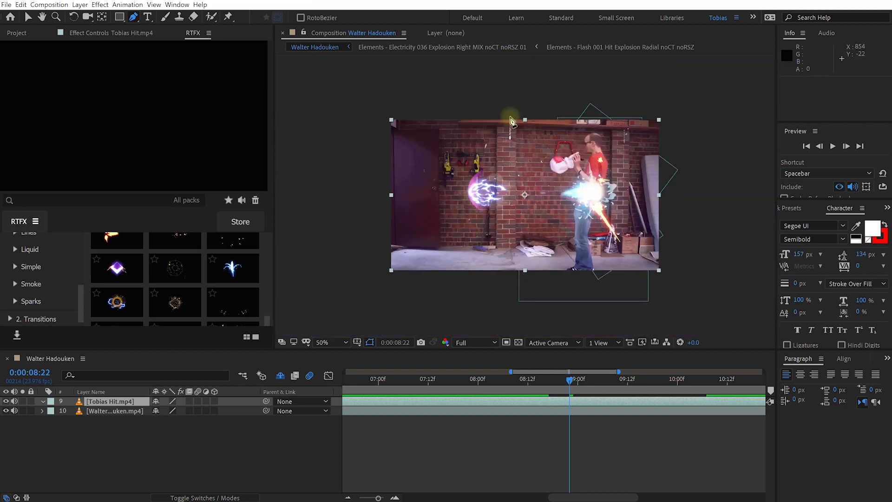
pyautogui.click(515, 100)
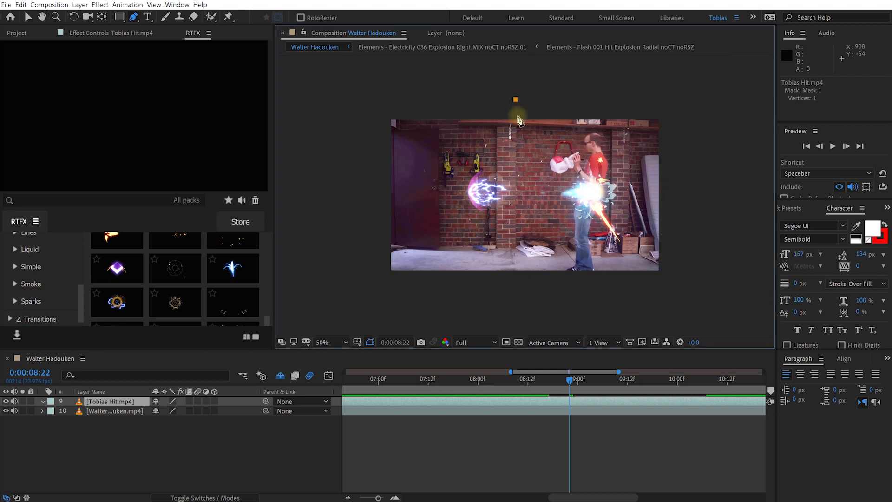
pyautogui.click(516, 134)
pyautogui.click(515, 209)
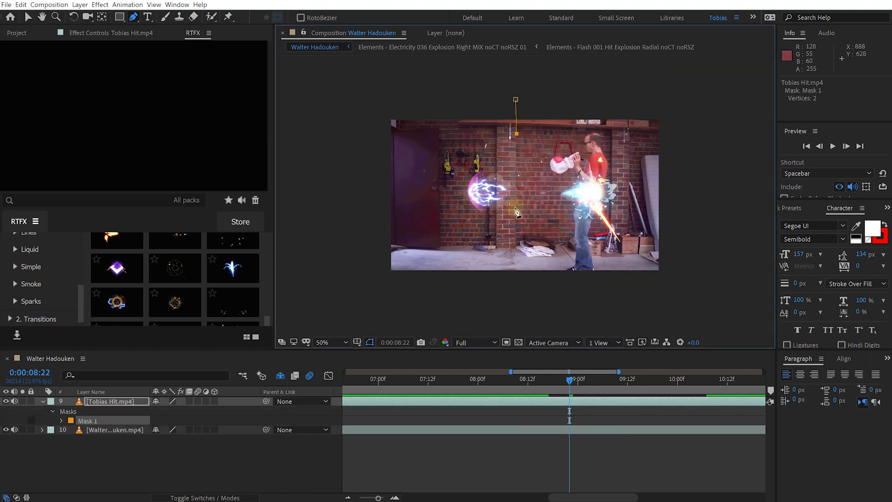
pyautogui.scroll(1, 527, 274)
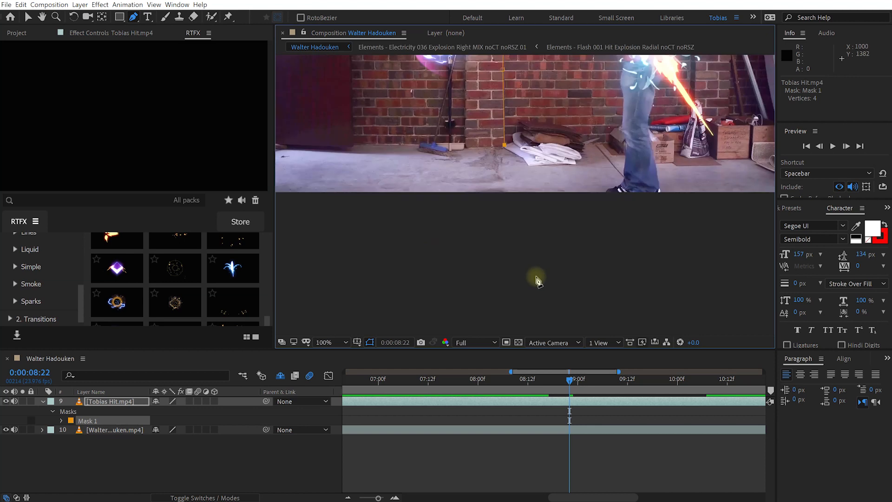
pyautogui.click(523, 159)
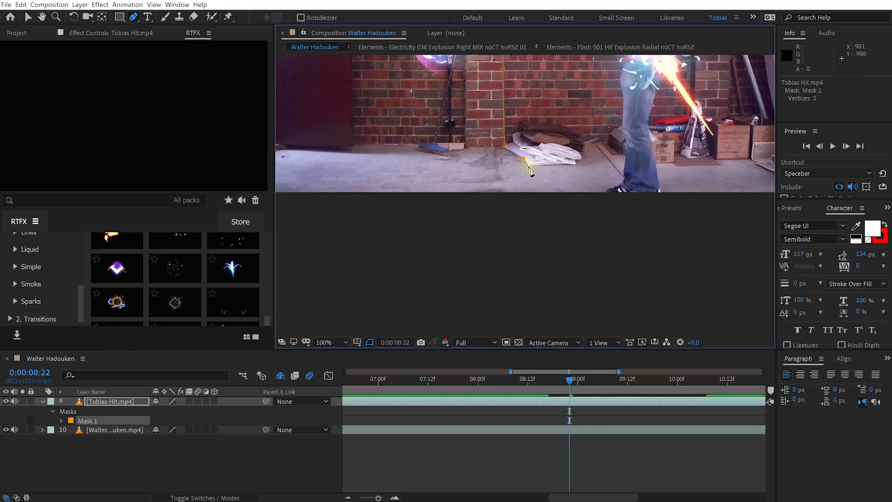
pyautogui.click(583, 167)
pyautogui.click(586, 219)
pyautogui.click(597, 245)
# - Close the mask with points outside the frame around the second man's side, ending at its starting point above the pillar
pyautogui.scroll(-1, 616, 221)
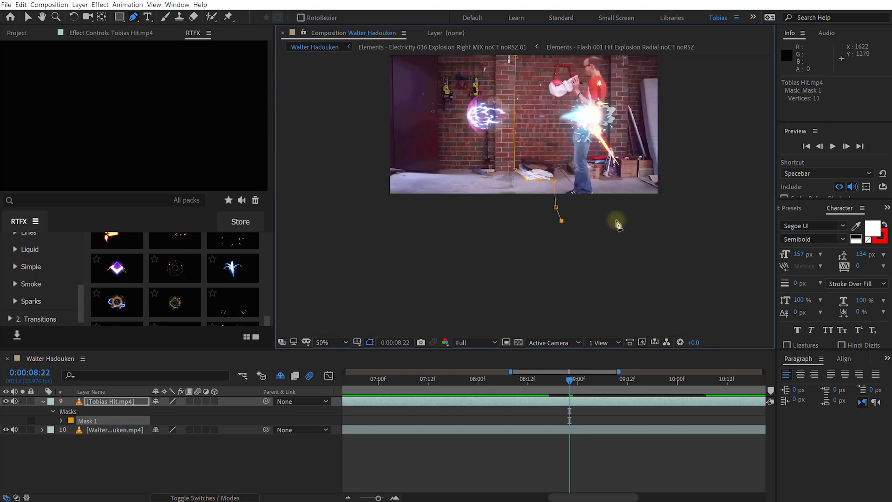
pyautogui.click(678, 226)
pyautogui.press('space')
pyautogui.moveTo(692, 162); pyautogui.dragTo(649, 247)
pyautogui.click(666, 191)
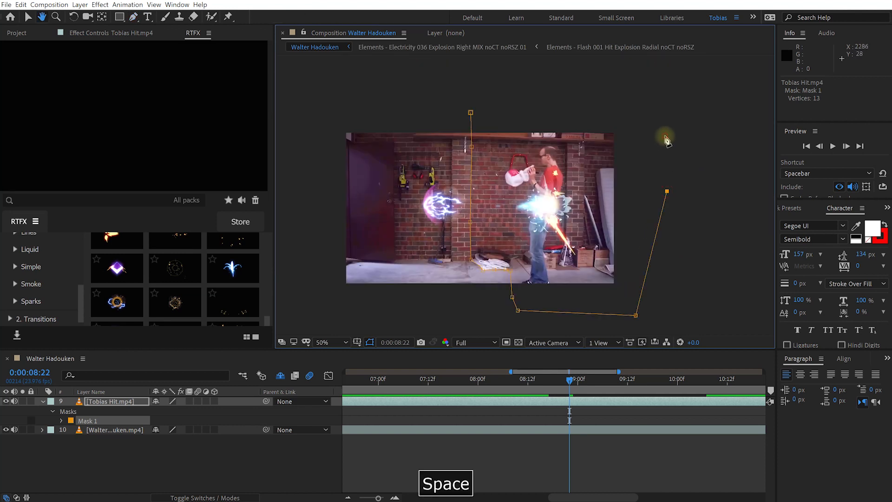
pyautogui.click(665, 136)
pyautogui.click(648, 110)
pyautogui.click(555, 96)
pyautogui.click(500, 103)
pyautogui.click(470, 113)
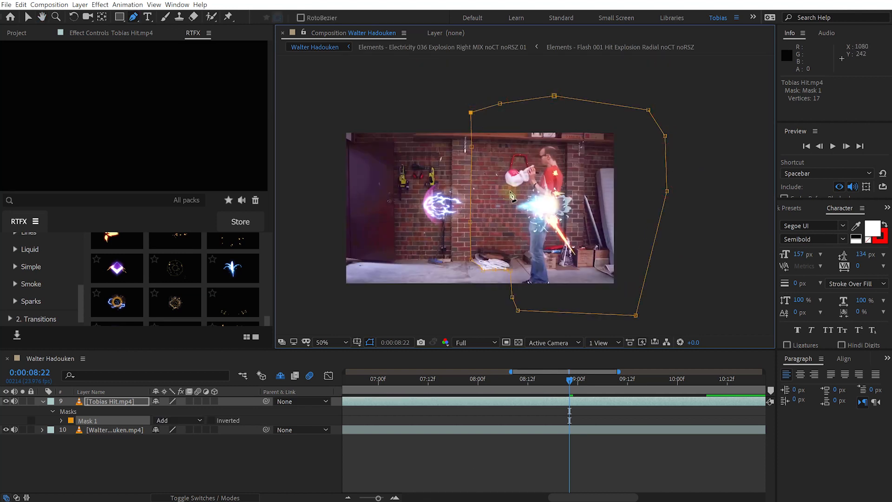
# - Set the Mask Feather of Mask 1 to 80 pixels and return to the Selection tool
pyautogui.scroll(1, 523, 266)
pyautogui.press('space')
pyautogui.moveTo(525, 268); pyautogui.dragTo(581, 166)
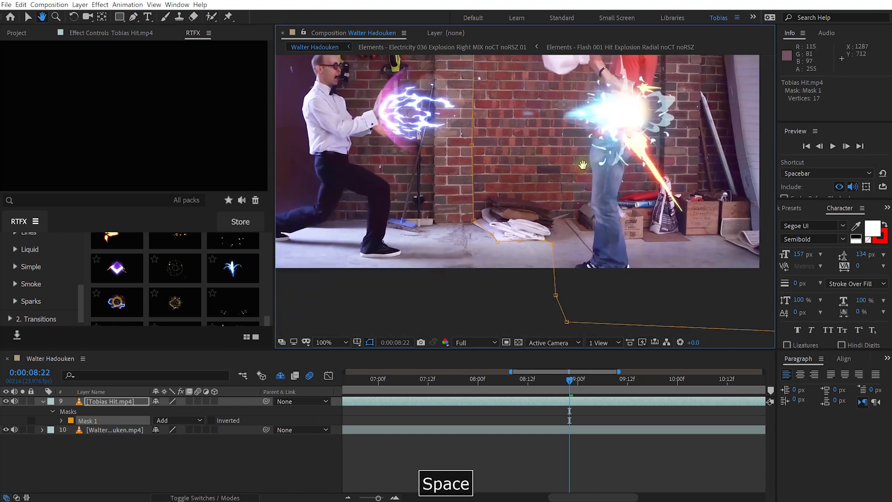
pyautogui.click(61, 420)
pyautogui.moveTo(173, 439); pyautogui.dragTo(216, 440)
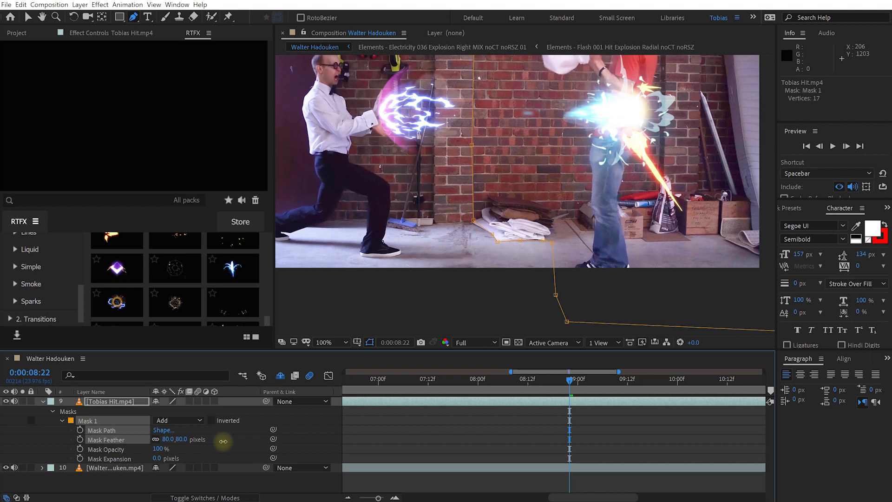
pyautogui.moveTo(224, 442); pyautogui.dragTo(223, 442)
pyautogui.press('v')
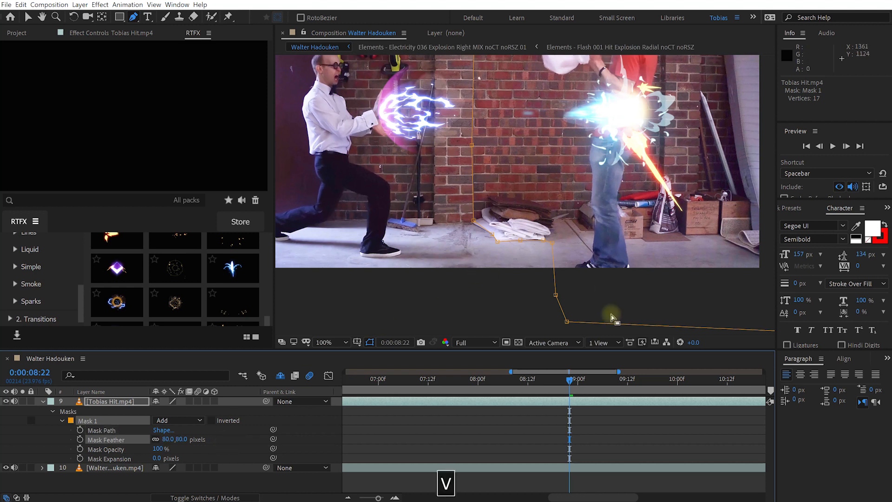
# - Review the mask blend up to 0:00:09:00 and nudge the mask's upper vertex beside the brick pillar
pyautogui.moveTo(571, 378); pyautogui.dragTo(719, 400)
pyautogui.scroll(-2, 522, 251)
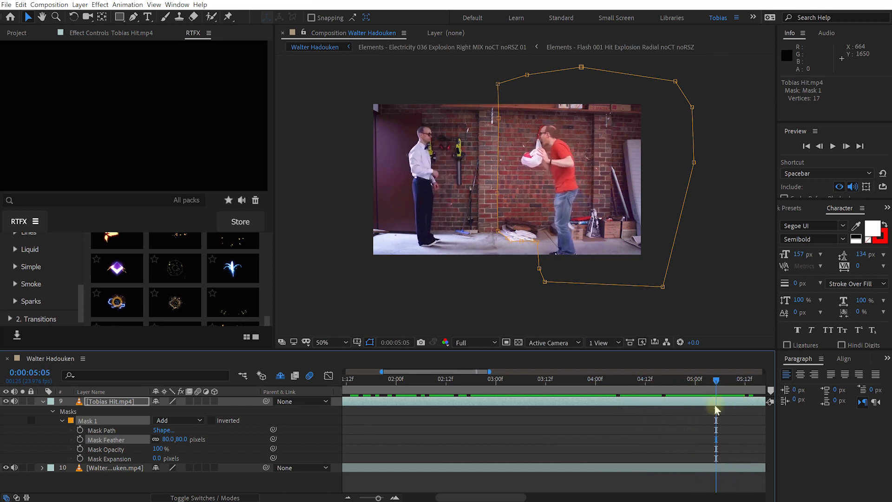
pyautogui.scroll(-5, 717, 399)
pyautogui.moveTo(596, 377); pyautogui.dragTo(702, 379)
pyautogui.press('space')
pyautogui.moveTo(679, 268); pyautogui.dragTo(651, 264)
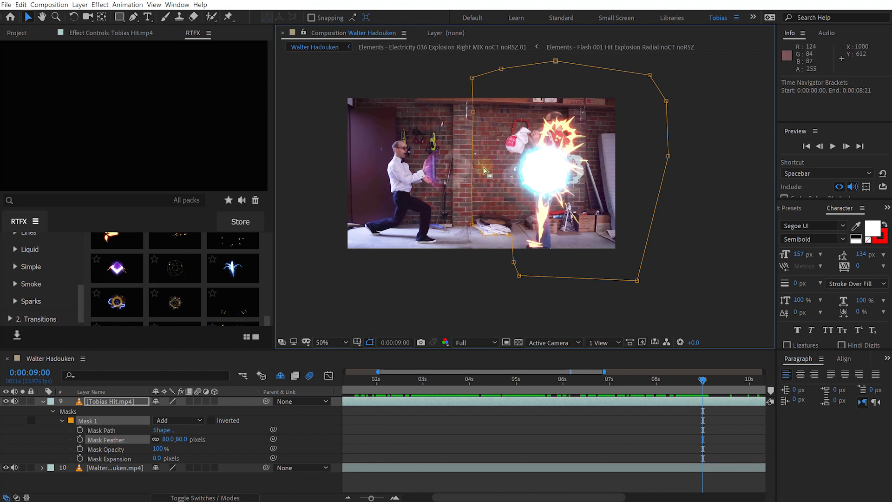
pyautogui.moveTo(472, 111)
pyautogui.mouseDown()
pyautogui.moveTo(499, 120)
pyautogui.moveTo(471, 117)
pyautogui.mouseUp()
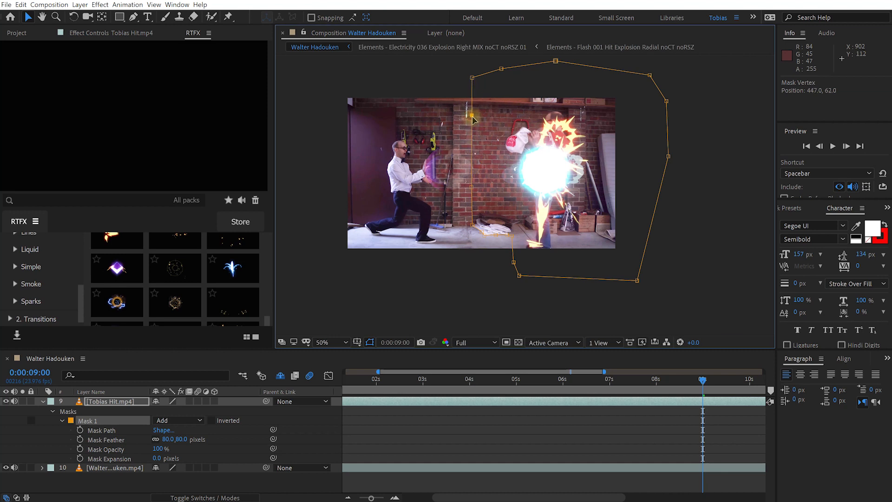
# - Duplicate the second man's video layer and rename the copy Clean Plate
pyautogui.click(119, 402)
pyautogui.click(44, 402)
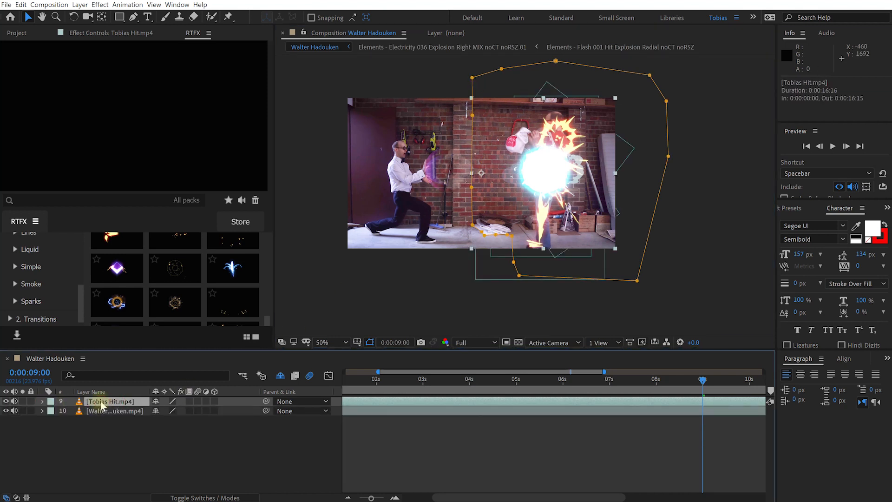
pyautogui.hotkey('ctrl', 'd')
pyautogui.press('Return')
pyautogui.write('Clean Plate')
pyautogui.press('Return')
# - Delete the mask from the Clean Plate layer
pyautogui.press('m')
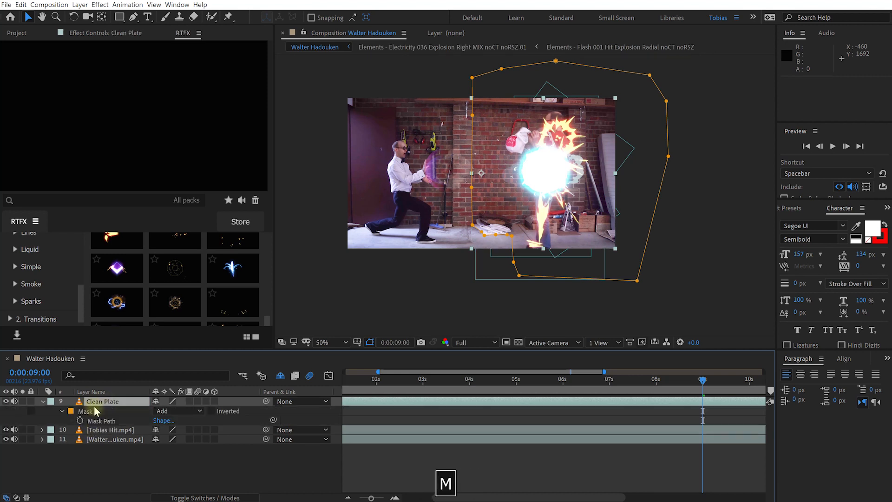
pyautogui.click(86, 411)
pyautogui.press('Delete')
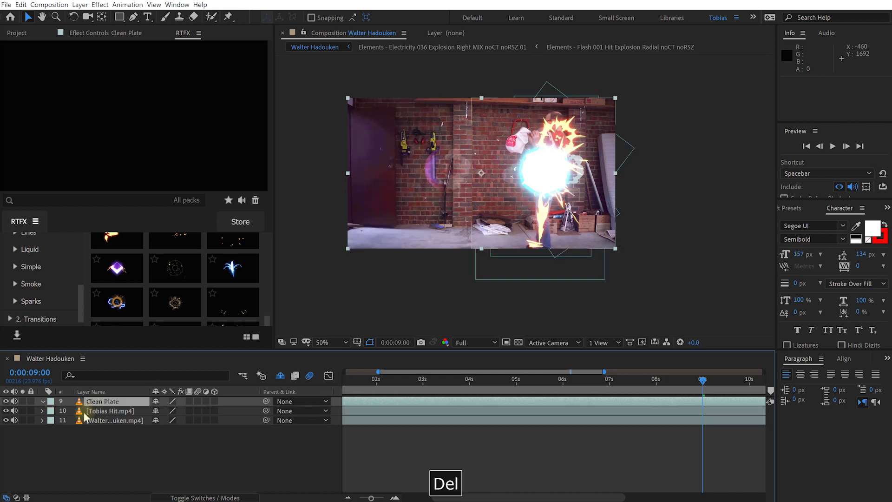
# - Solo the three video layers and freeze the Clean Plate layer on the empty garage frame at 0:00:00:00
pyautogui.click(22, 401)
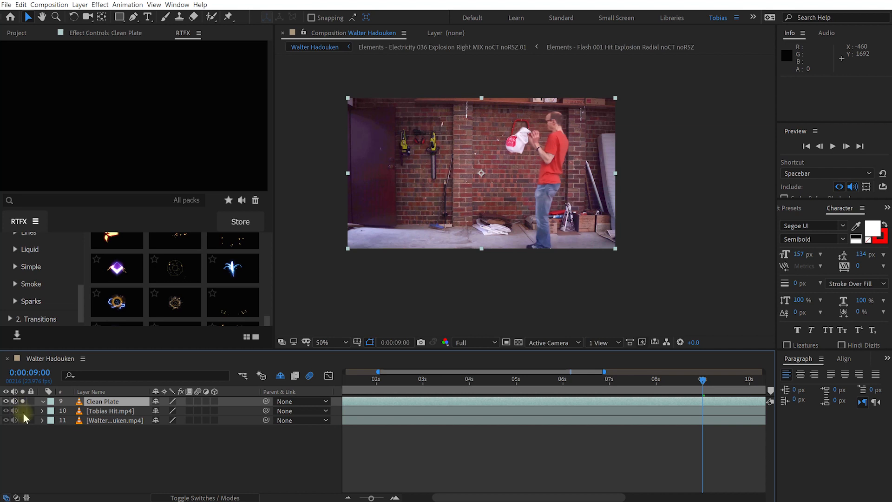
pyautogui.moveTo(23, 409); pyautogui.dragTo(23, 420)
pyautogui.moveTo(697, 381); pyautogui.dragTo(667, 383)
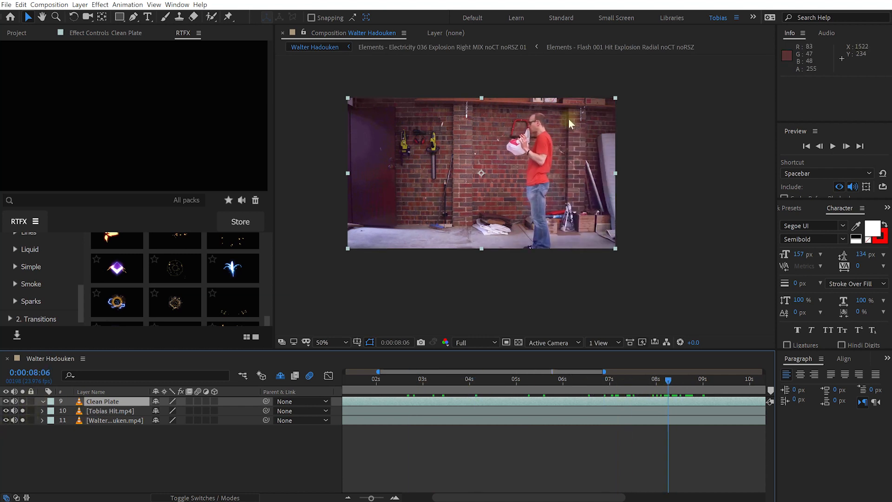
pyautogui.moveTo(666, 383); pyautogui.dragTo(331, 393)
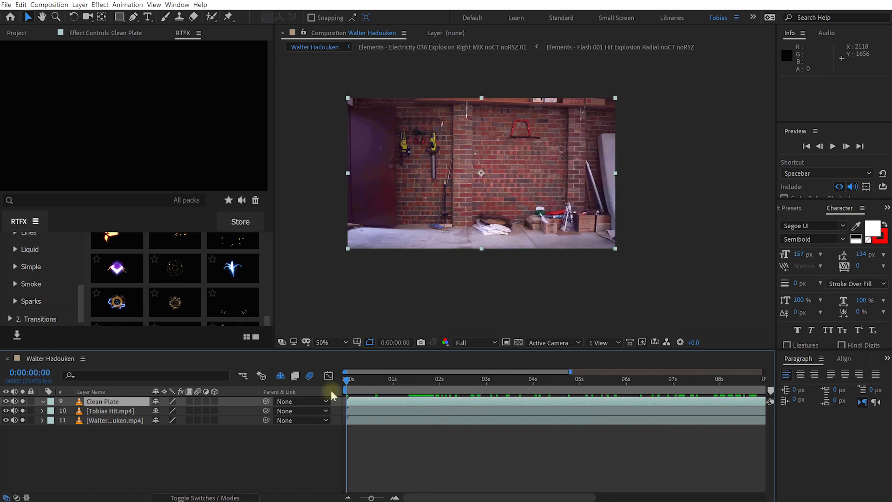
pyautogui.rightClick(107, 402)
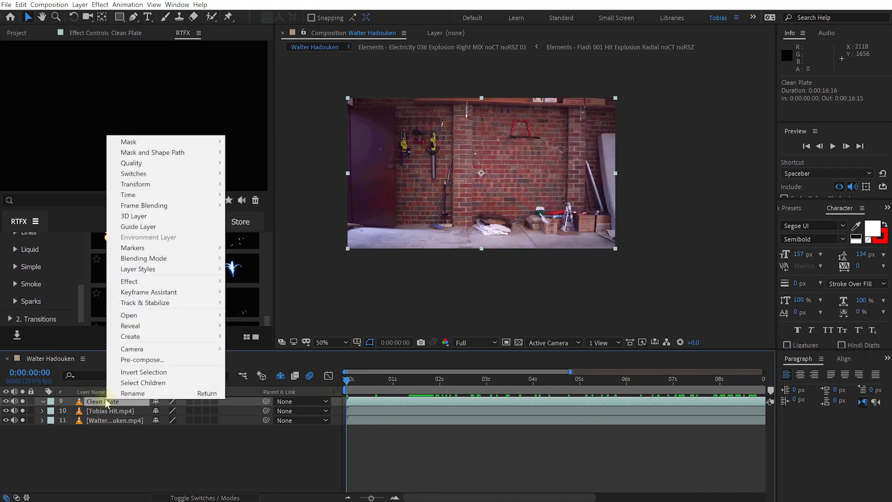
pyautogui.moveTo(161, 196)
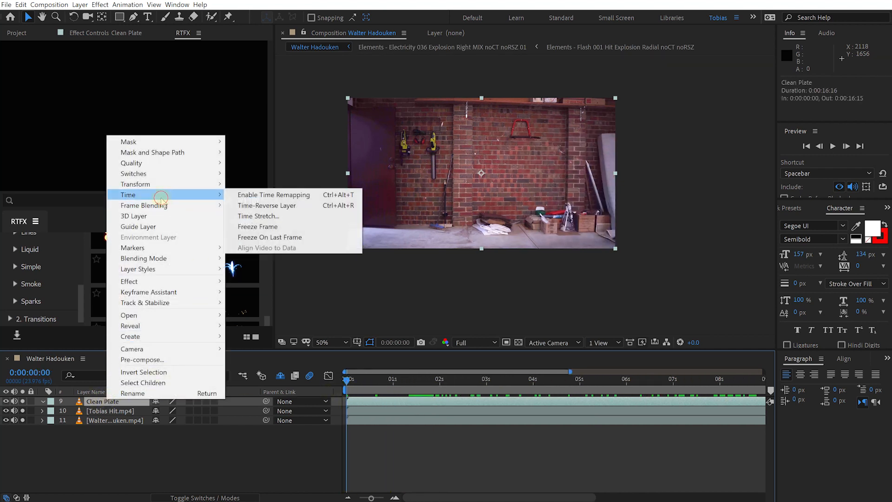
pyautogui.click(258, 226)
# - Compare the shot with and without the Clean Plate layer at 0:00:08:13, leaving the layer hidden
pyautogui.moveTo(372, 381); pyautogui.dragTo(404, 393)
pyautogui.press('-')
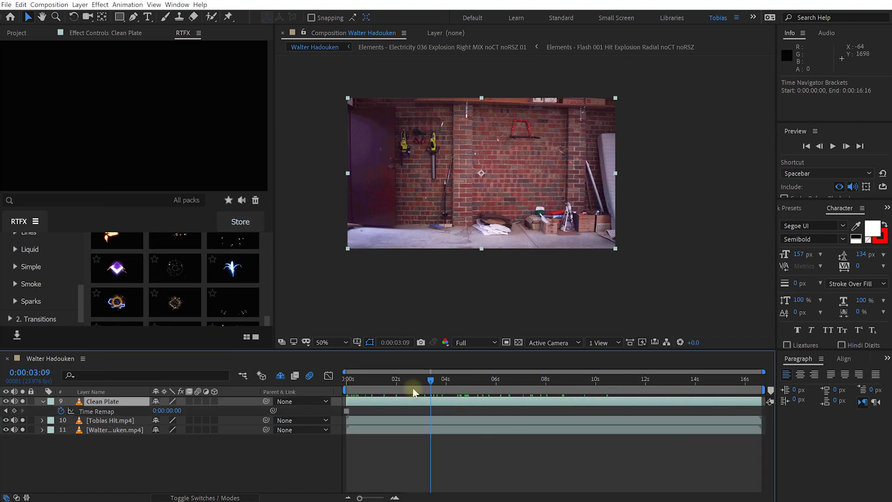
pyautogui.moveTo(510, 380); pyautogui.dragTo(559, 386)
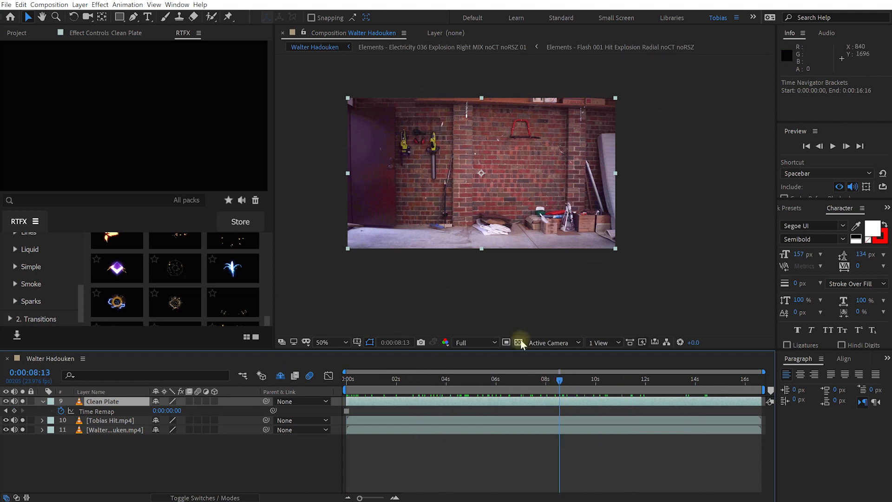
pyautogui.click(5, 402)
pyautogui.click(6, 401)
pyautogui.click(6, 402)
pyautogui.click(6, 402)
pyautogui.click(6, 402)
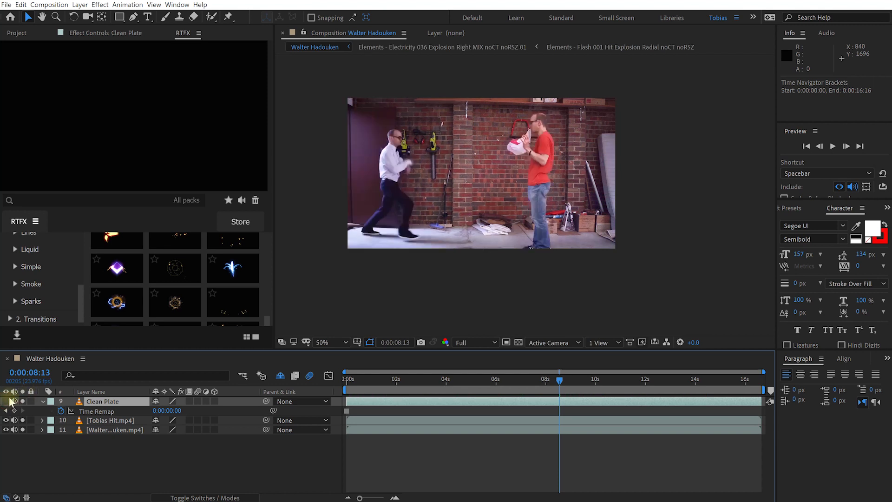
# - Unsolo the three video layers and trim the start of the Clean Plate layer to 0:00:08:22
pyautogui.moveTo(560, 380)
pyautogui.mouseDown()
pyautogui.moveTo(575, 381)
pyautogui.moveTo(568, 382)
pyautogui.mouseUp()
pyautogui.moveTo(21, 401); pyautogui.dragTo(24, 425)
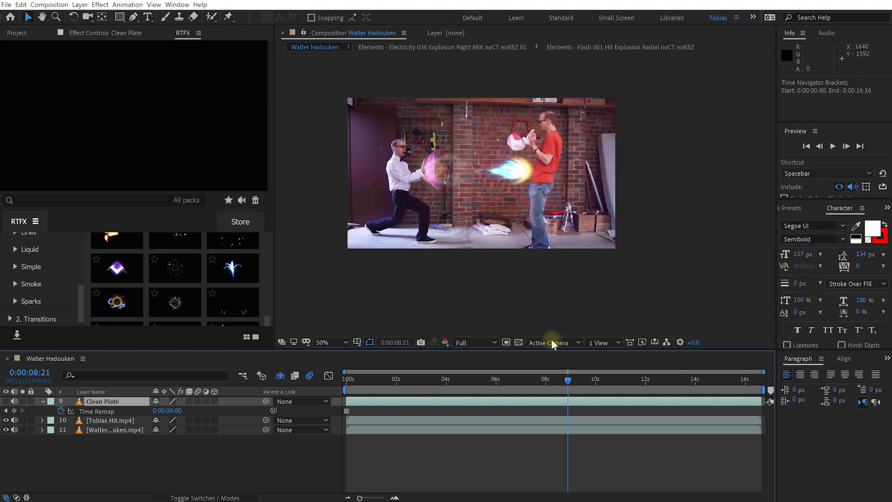
pyautogui.moveTo(569, 382); pyautogui.dragTo(569, 382)
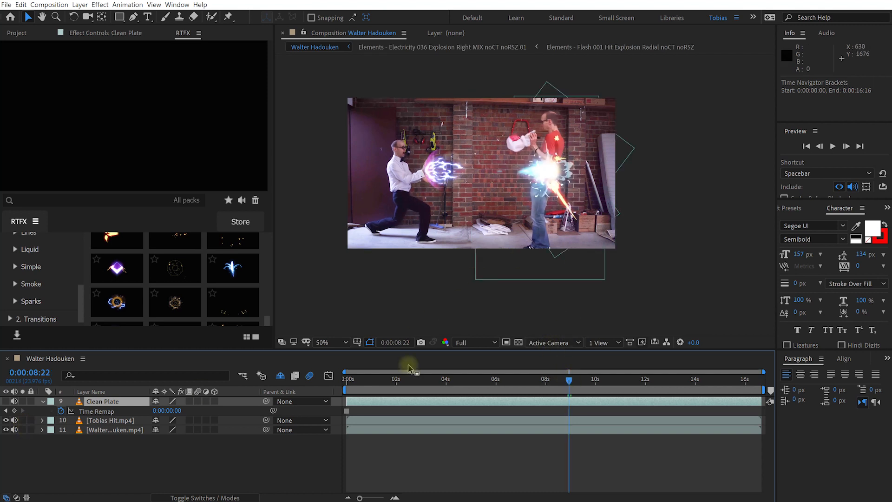
pyautogui.moveTo(348, 402); pyautogui.dragTo(547, 412)
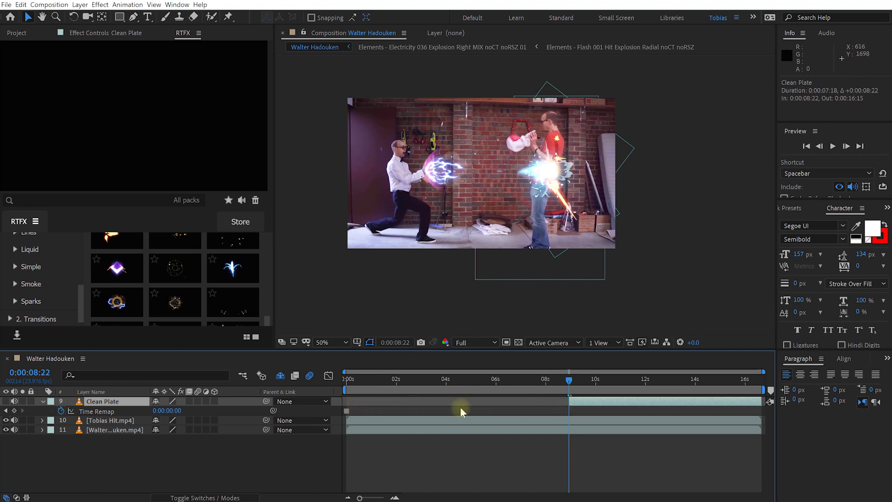
# - Compare the shot with and without the Clean Plate layer at 0:00:08:22, leaving the layer hidden
pyautogui.click(5, 401)
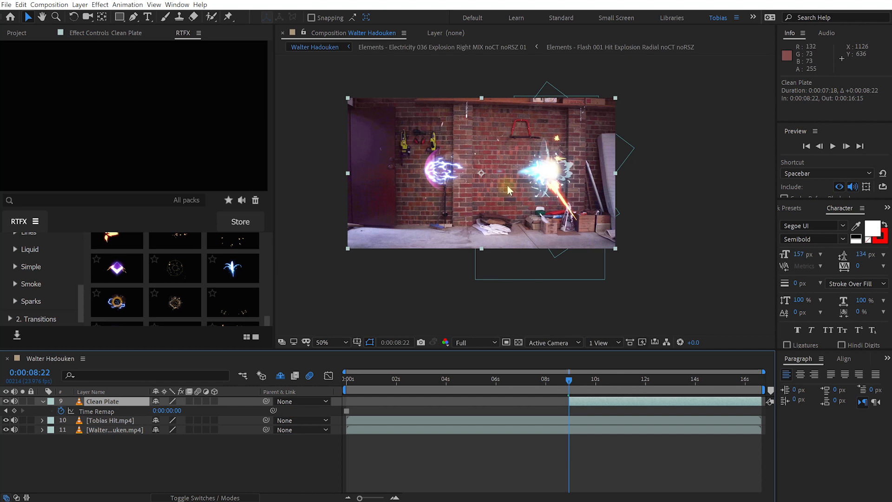
pyautogui.click(5, 401)
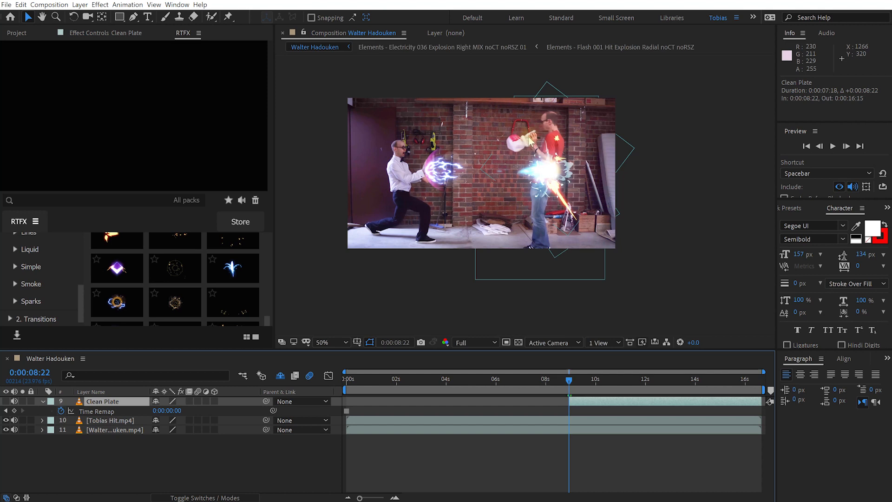
pyautogui.moveTo(571, 384)
pyautogui.mouseDown()
pyautogui.moveTo(586, 391)
pyautogui.moveTo(574, 397)
pyautogui.moveTo(579, 382)
pyautogui.moveTo(568, 380)
pyautogui.mouseUp()
# - Start a Pen tool mask on the Clean Plate layer, tracing down the front of the man in red from above to below the frame
pyautogui.scroll(2, 584, 154)
pyautogui.press('space')
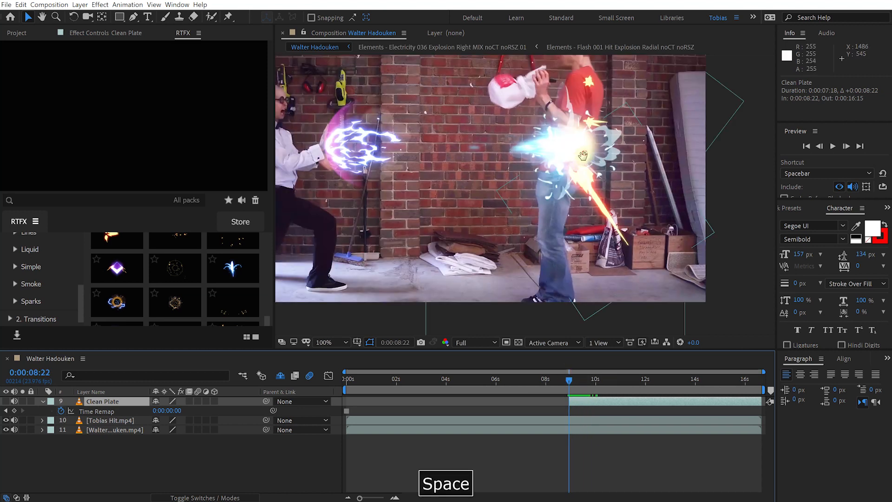
pyautogui.moveTo(584, 152); pyautogui.dragTo(555, 196)
pyautogui.moveTo(536, 352); pyautogui.dragTo(540, 393)
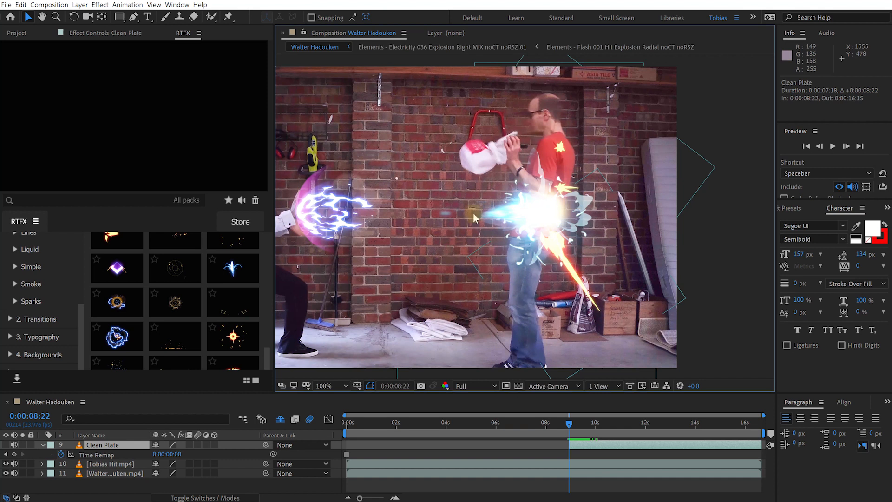
pyautogui.click(134, 17)
pyautogui.click(105, 444)
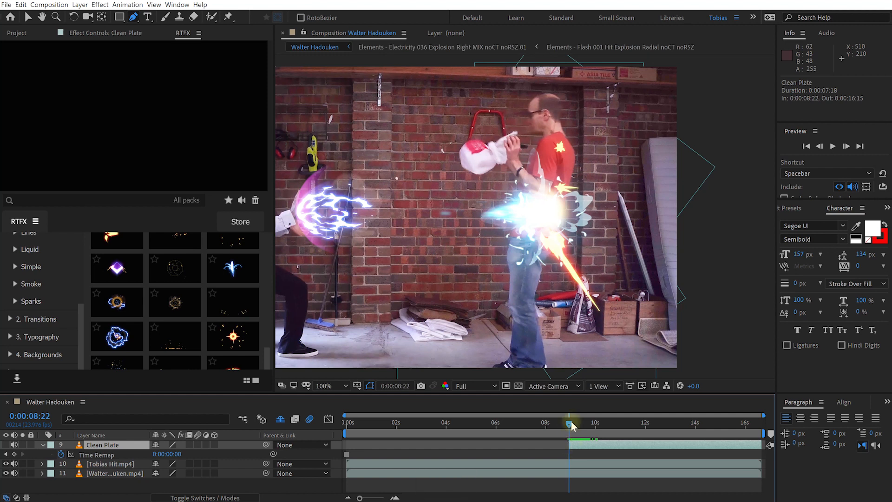
pyautogui.click(512, 57)
pyautogui.click(519, 103)
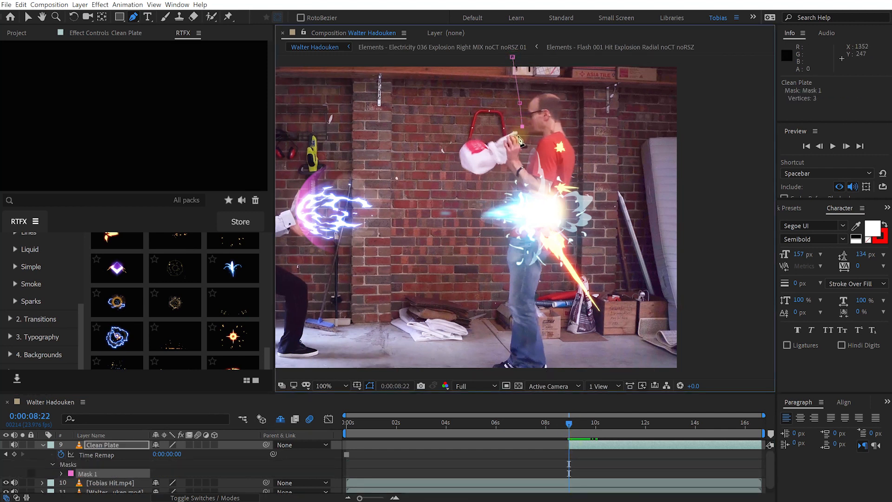
pyautogui.click(500, 193)
pyautogui.click(497, 222)
pyautogui.click(495, 272)
pyautogui.click(490, 293)
pyautogui.click(492, 316)
pyautogui.click(495, 328)
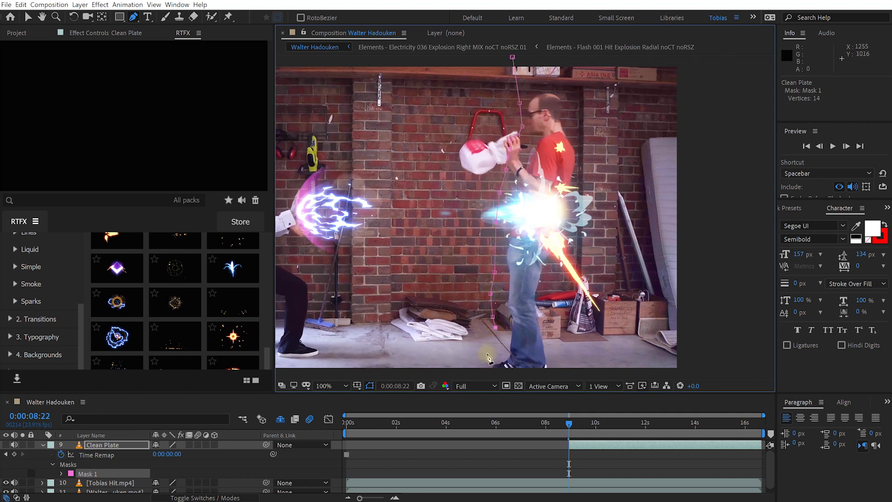
pyautogui.press('space')
pyautogui.moveTo(488, 358); pyautogui.dragTo(493, 328)
pyautogui.click(484, 330)
pyautogui.click(484, 345)
pyautogui.click(502, 359)
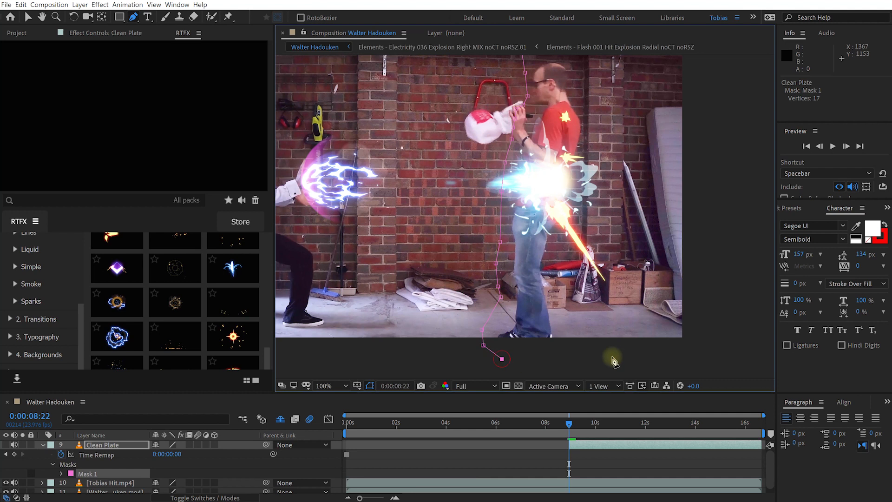
# - Run the mask outline outside the frame around the man in red's side and close it at its starting point
pyautogui.click(713, 359)
pyautogui.click(729, 236)
pyautogui.click(731, 122)
pyautogui.click(728, 80)
pyautogui.press('space')
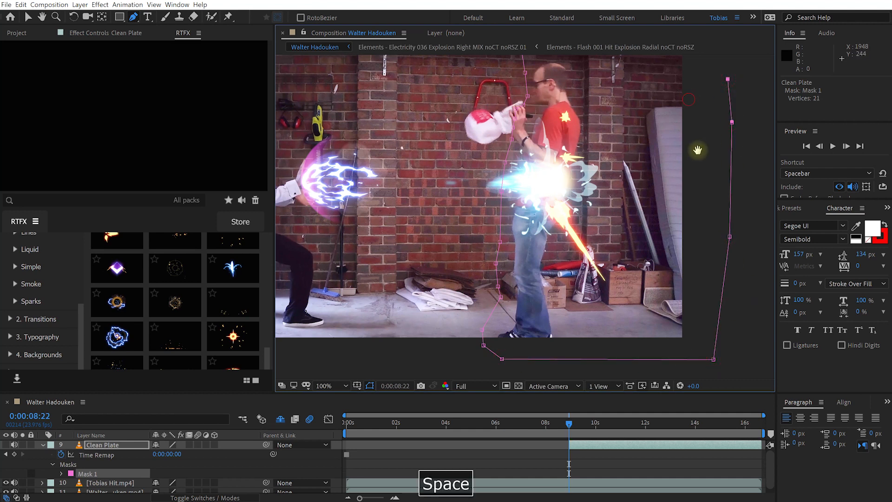
pyautogui.moveTo(697, 150); pyautogui.dragTo(707, 200)
pyautogui.click(731, 77)
pyautogui.click(659, 67)
pyautogui.click(565, 70)
pyautogui.click(527, 77)
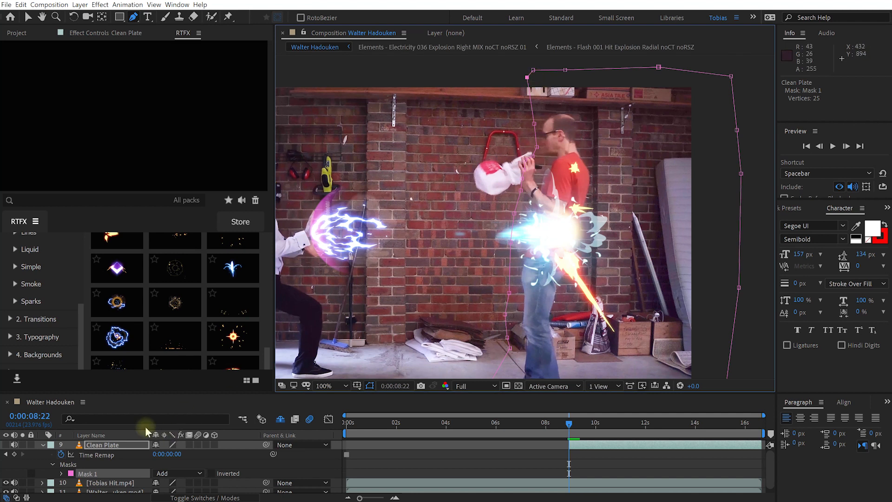
# - Show the Clean Plate layer and set Mask 1's feather to 46 pixels
pyautogui.click(5, 444)
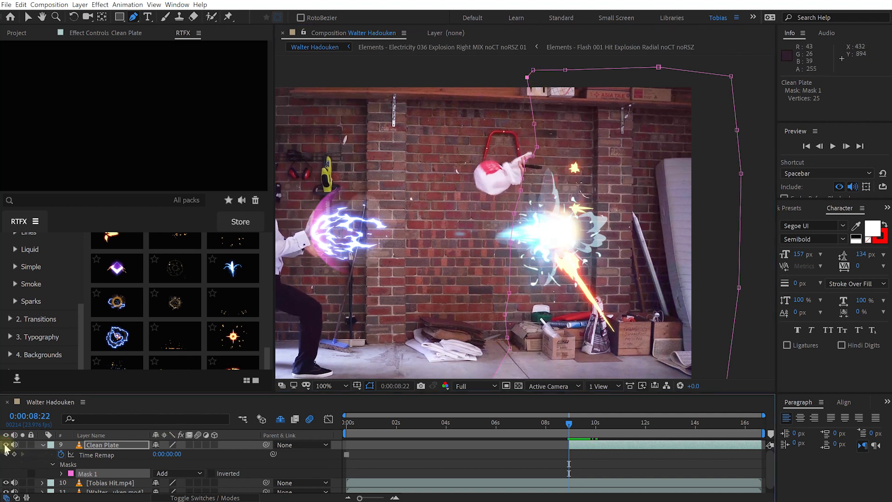
pyautogui.click(6, 445)
pyautogui.click(6, 445)
pyautogui.click(52, 464)
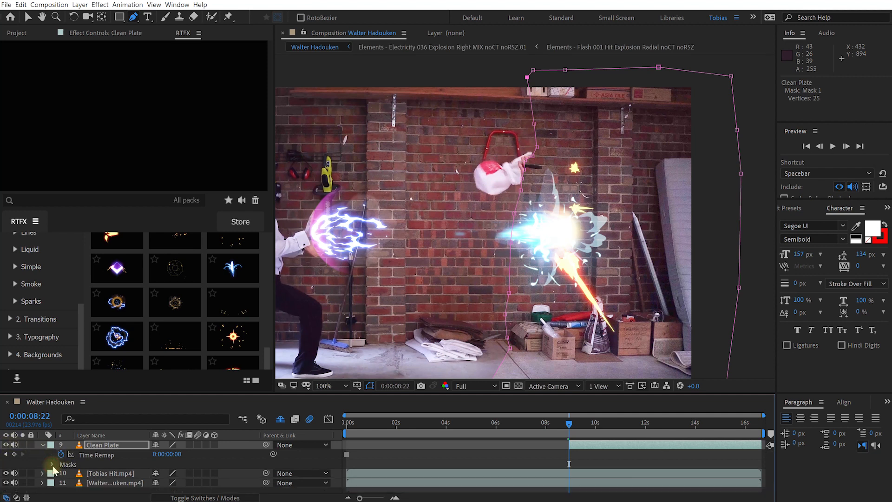
pyautogui.click(52, 464)
pyautogui.scroll(-1, 54, 462)
pyautogui.click(62, 469)
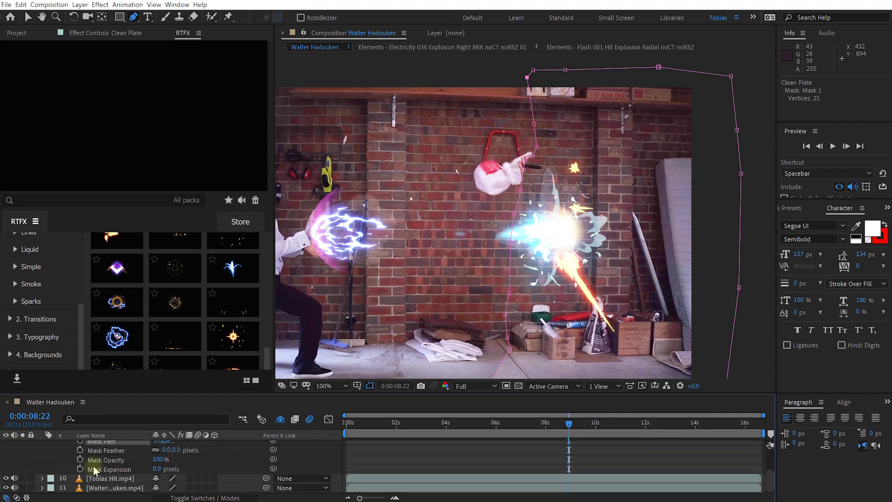
pyautogui.moveTo(197, 450); pyautogui.dragTo(200, 450)
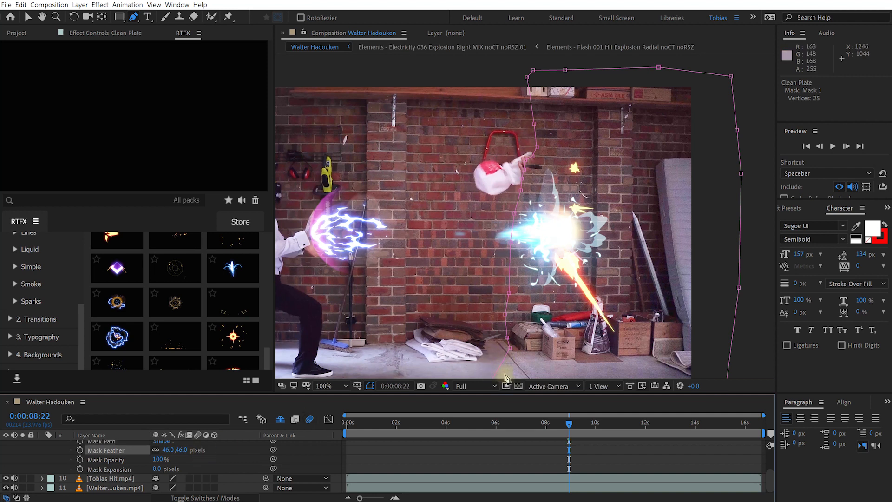
# - Toggle the Clean Plate layer's visibility to check the feathered mask edge, leaving the layer visible
pyautogui.scroll(3, 16, 453)
pyautogui.click(6, 446)
pyautogui.click(6, 446)
pyautogui.click(6, 446)
pyautogui.click(7, 446)
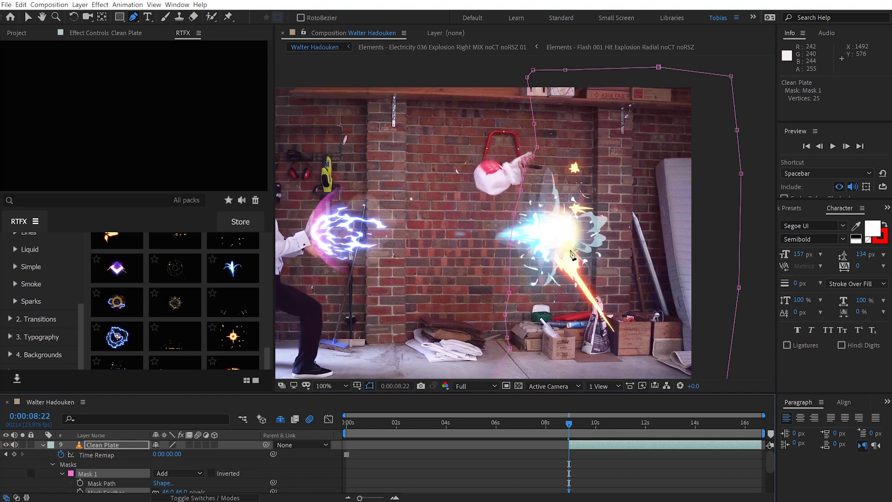
# - Reshape the Clean Plate mask's edge beside the bag so that it covers the man's hand
pyautogui.press('v')
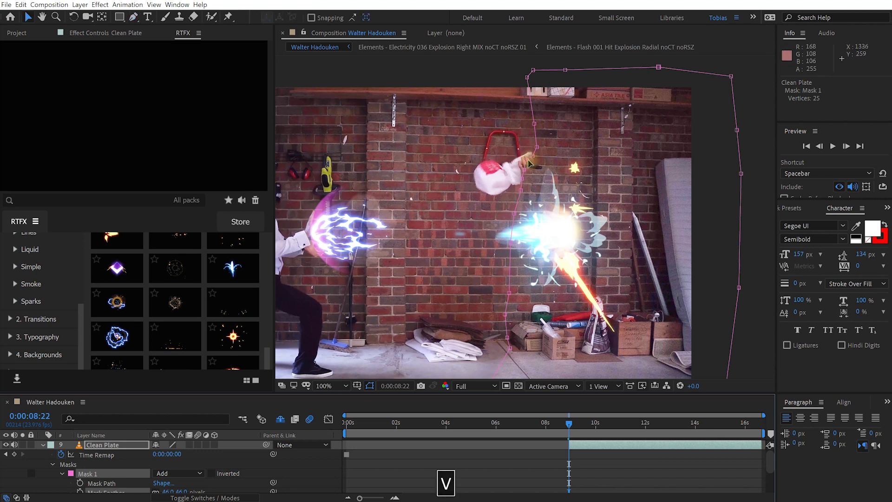
pyautogui.click(521, 166)
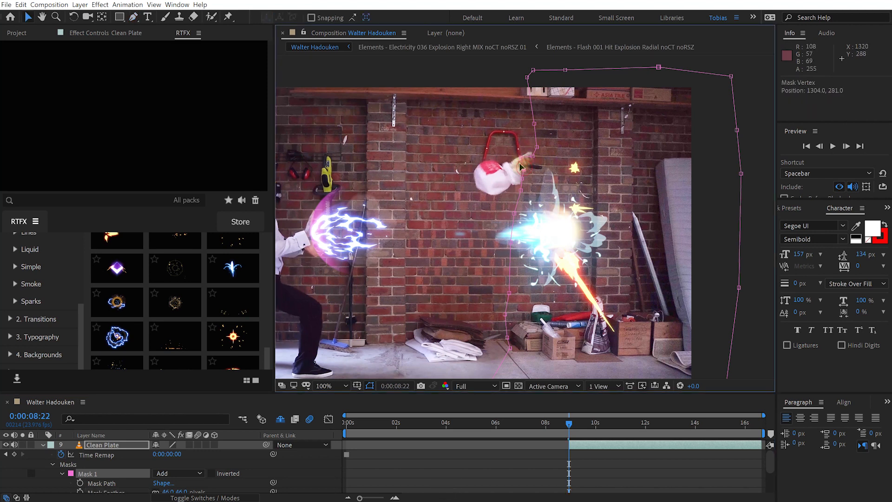
pyautogui.moveTo(532, 155); pyautogui.dragTo(516, 156)
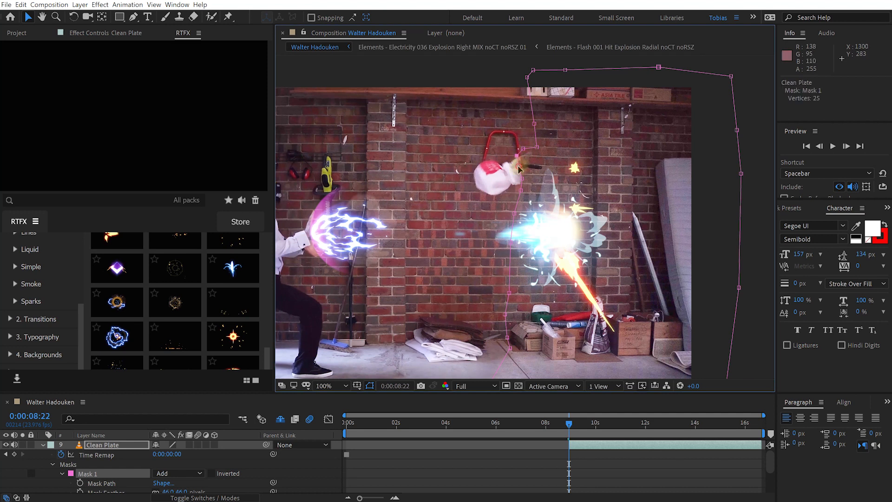
pyautogui.click(534, 146)
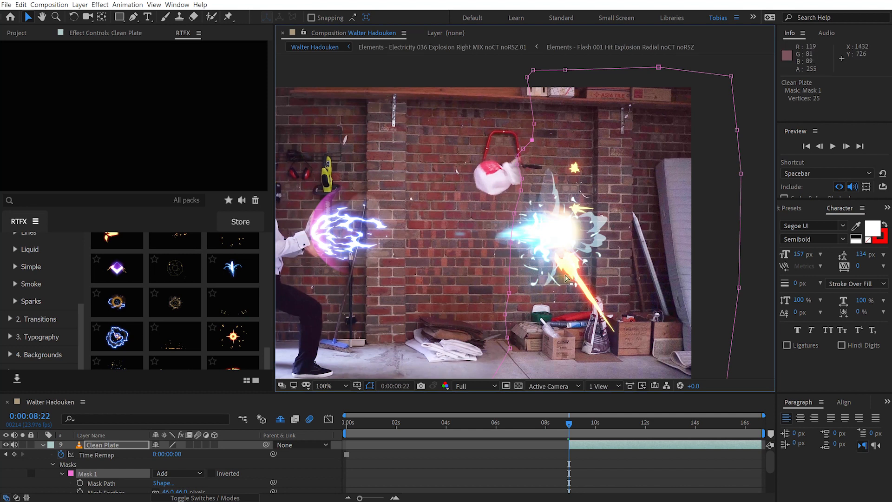
# - Enable keyframing for Mask 1's path at 0:00:08:22
pyautogui.moveTo(132, 394); pyautogui.dragTo(140, 362)
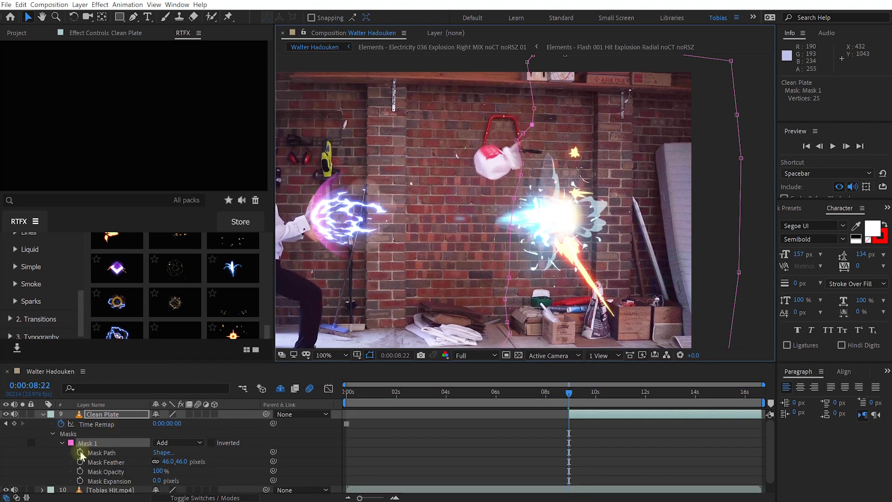
pyautogui.click(85, 445)
pyautogui.click(80, 452)
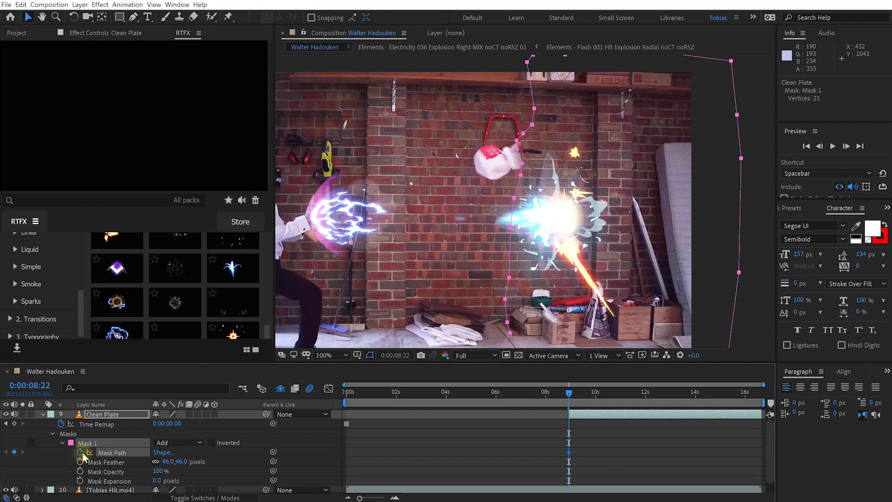
# - Reveal the Clean Plate layer's opacity at 0:00:09:03 and lower it to 31%
pyautogui.moveTo(570, 394); pyautogui.dragTo(575, 396)
pyautogui.click(103, 415)
pyautogui.hotkey('shift', 't')
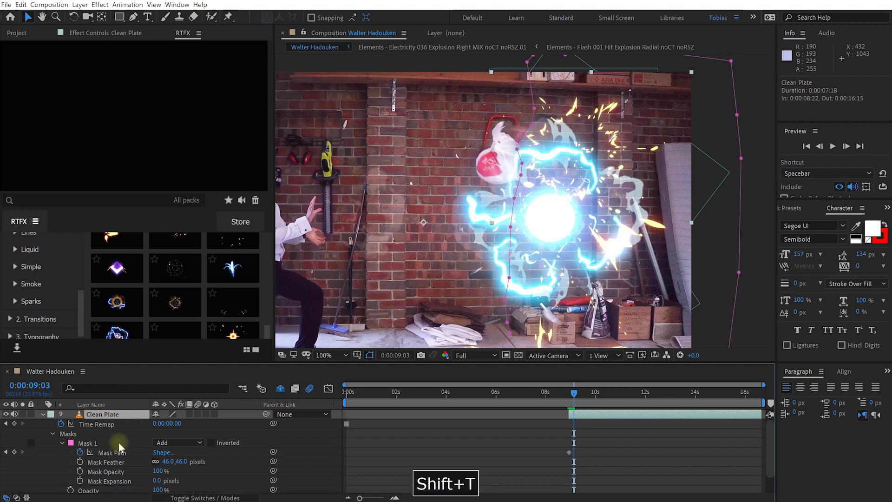
pyautogui.moveTo(140, 467); pyautogui.dragTo(111, 467)
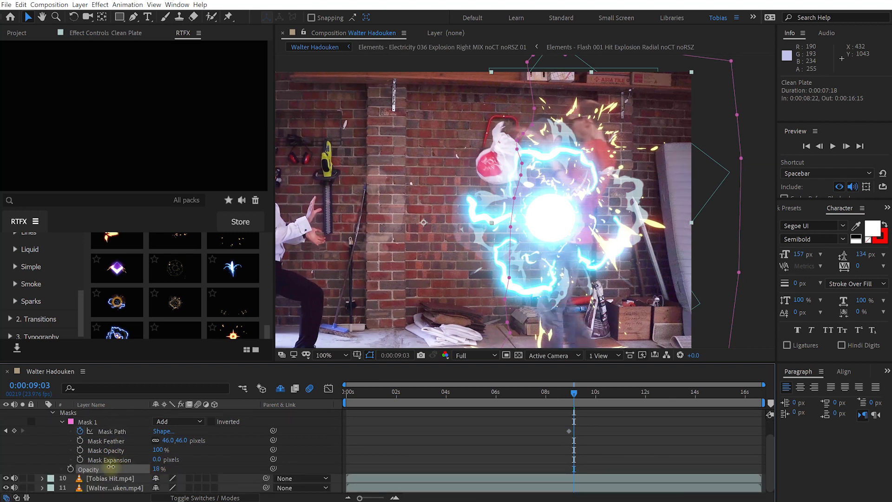
# - Keyframe the Clean Plate mask path around 0:00:09:06, moving its vertices to follow the edge of the falling bag
pyautogui.moveTo(574, 393); pyautogui.dragTo(577, 394)
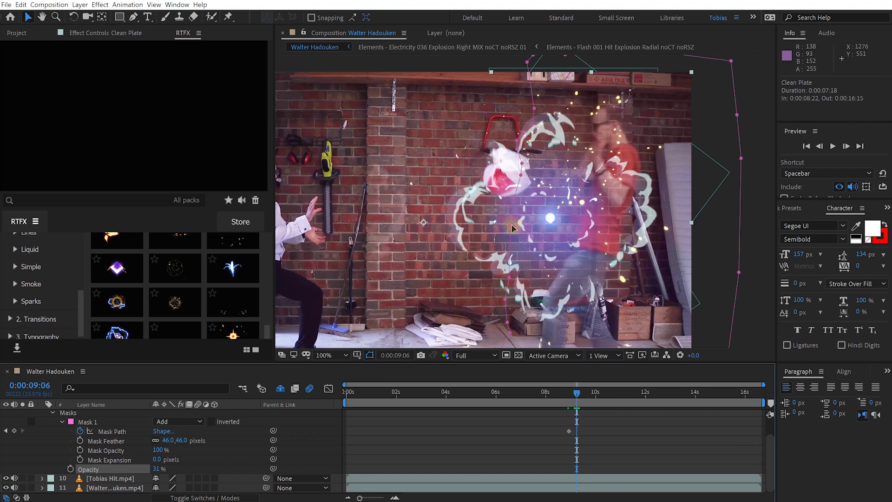
pyautogui.moveTo(511, 227); pyautogui.dragTo(561, 228)
pyautogui.moveTo(516, 199); pyautogui.dragTo(538, 129)
pyautogui.moveTo(532, 124); pyautogui.dragTo(534, 118)
pyautogui.moveTo(574, 390); pyautogui.dragTo(572, 390)
pyautogui.moveTo(528, 147)
pyautogui.mouseDown()
pyautogui.moveTo(518, 136)
pyautogui.moveTo(525, 160)
pyautogui.mouseUp()
pyautogui.moveTo(527, 131); pyautogui.dragTo(524, 127)
pyautogui.press('pagedown')
# - Keyframe the lower mask vertices away from the falling bag at 0:00:09:14 and a few frames further on
pyautogui.moveTo(576, 391); pyautogui.dragTo(586, 394)
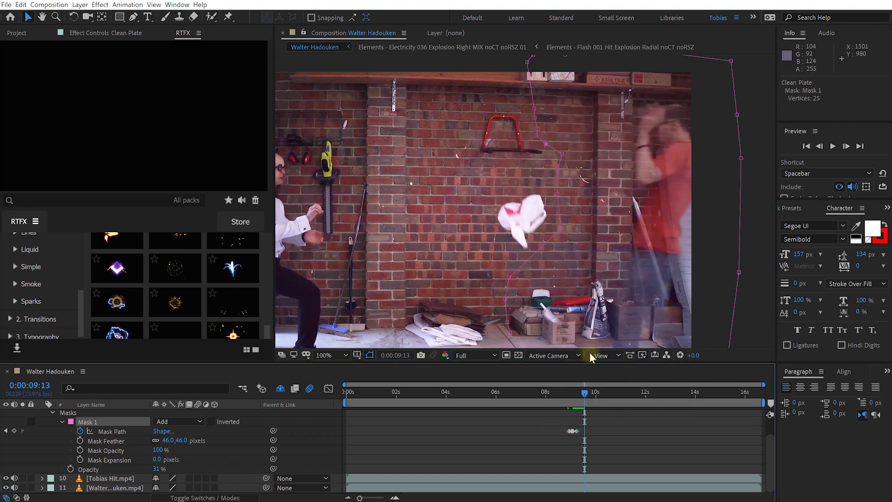
pyautogui.press('space')
pyautogui.press('space')
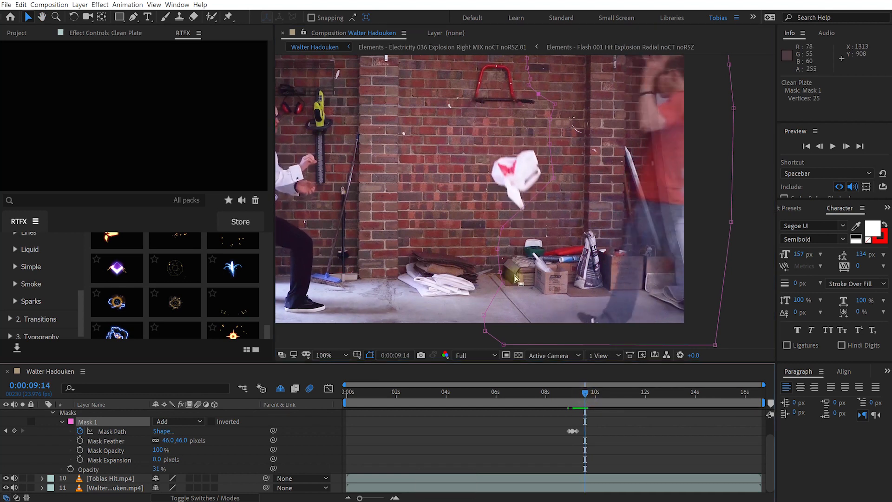
pyautogui.moveTo(503, 228); pyautogui.dragTo(515, 235)
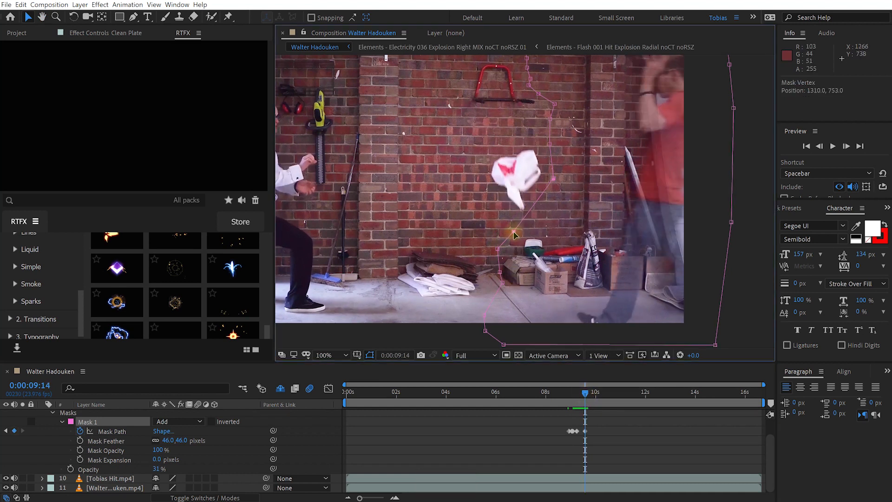
pyautogui.click(589, 391)
pyautogui.moveTo(512, 233); pyautogui.dragTo(561, 250)
pyautogui.moveTo(498, 249); pyautogui.dragTo(575, 281)
pyautogui.moveTo(499, 272); pyautogui.dragTo(534, 338)
# - Adjust the mask's lowest vertices near the garage floor just after the ten-second mark to clear the landing bag
pyautogui.click(597, 392)
pyautogui.moveTo(485, 330); pyautogui.dragTo(527, 351)
pyautogui.moveTo(599, 392); pyautogui.dragTo(600, 393)
pyautogui.moveTo(536, 324); pyautogui.dragTo(552, 330)
pyautogui.moveTo(546, 292); pyautogui.dragTo(558, 299)
# - Return to 0:00:09:01 and restore the Clean Plate layer's opacity to 100%
pyautogui.moveTo(599, 393); pyautogui.dragTo(572, 394)
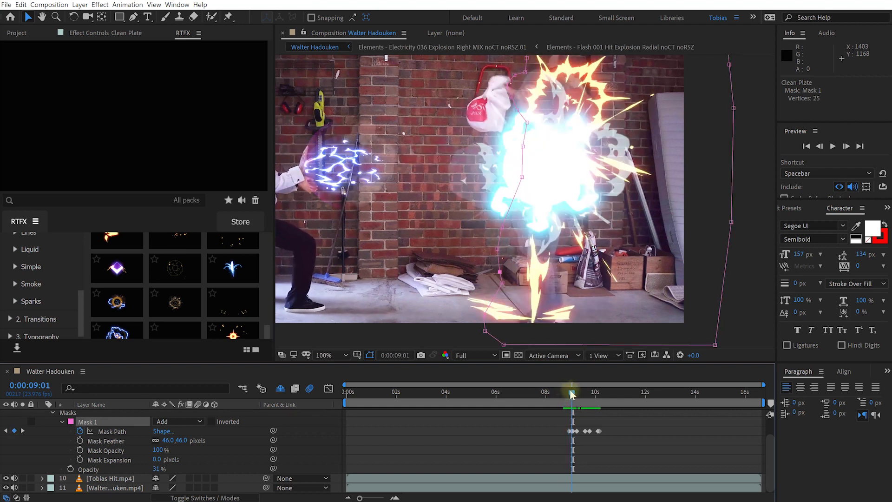
pyautogui.moveTo(157, 470); pyautogui.dragTo(210, 465)
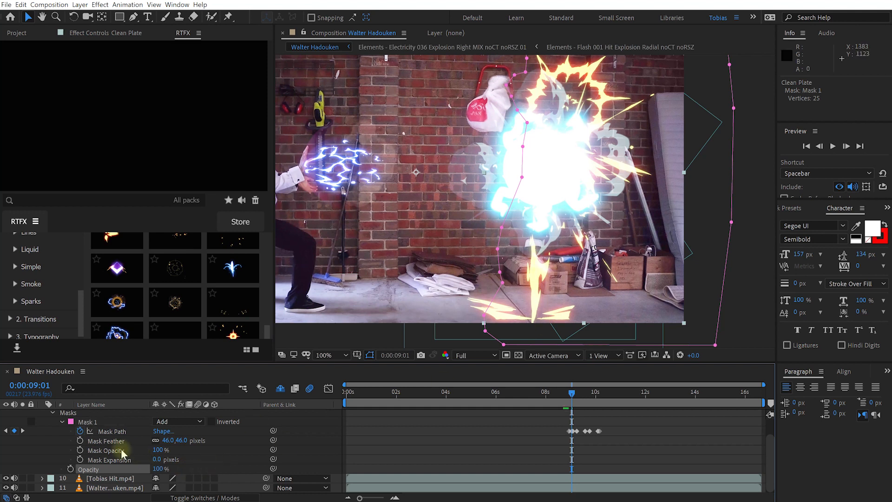
pyautogui.scroll(1, 118, 448)
# - Solo the three video layers and scrub through the impact to check the animated Clean Plate mask
pyautogui.click(41, 415)
pyautogui.moveTo(24, 415); pyautogui.dragTo(25, 425)
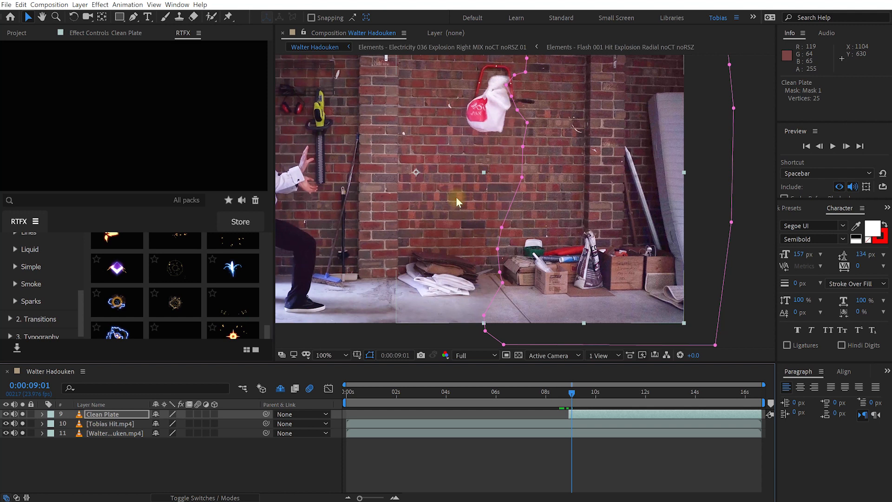
pyautogui.press('v')
pyautogui.moveTo(570, 397); pyautogui.dragTo(574, 394)
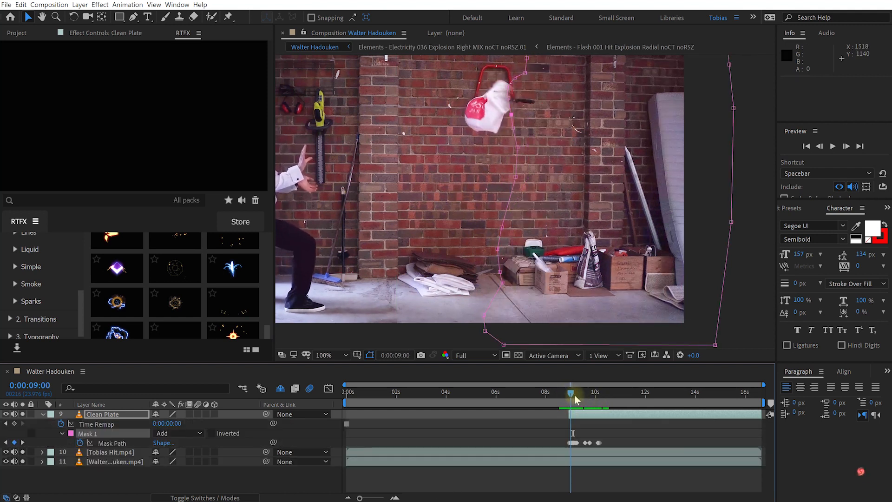
pyautogui.moveTo(575, 396); pyautogui.dragTo(566, 398)
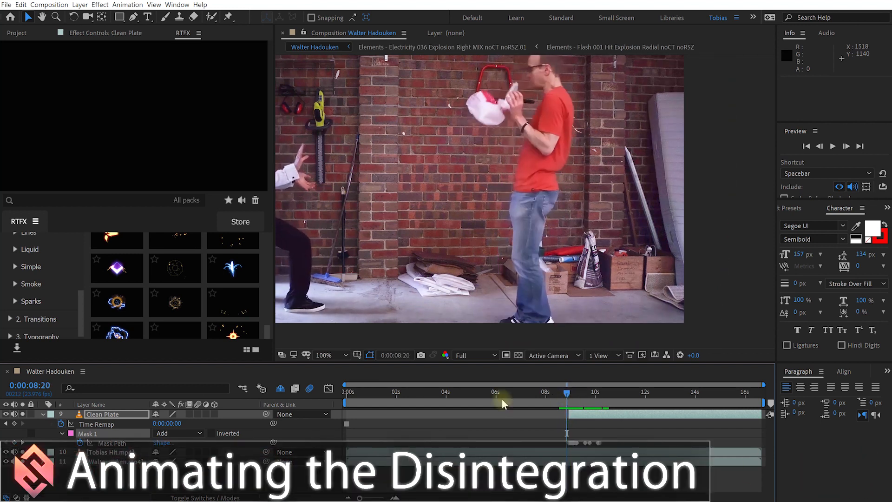
# - Unsolo the three video layers and go to the impact frame at 0:00:08:22
pyautogui.click(22, 413)
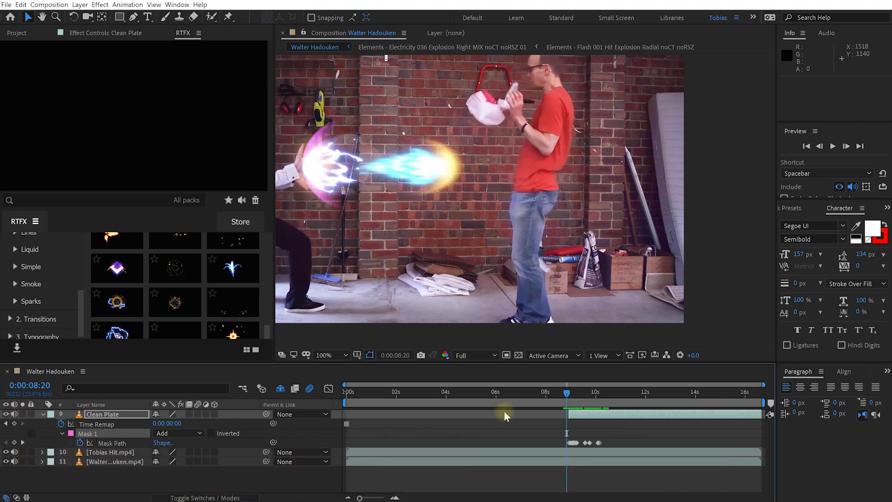
pyautogui.moveTo(569, 397); pyautogui.dragTo(571, 403)
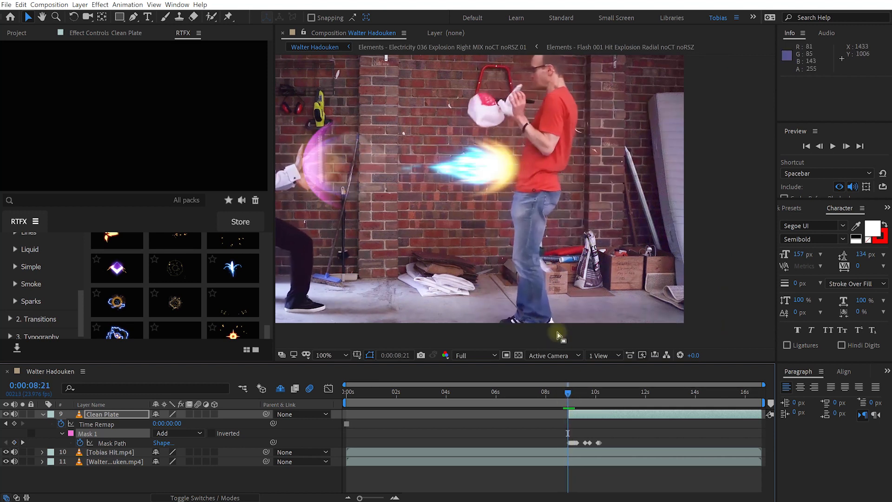
pyautogui.keyDown('shift'); pyautogui.click(570, 396); pyautogui.keyUp('shift')
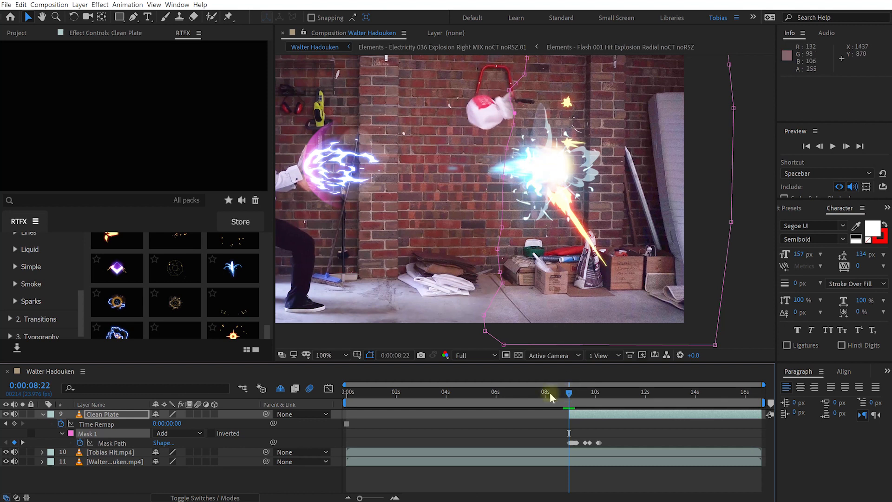
# - Solo the three video layers, collapse the Clean Plate properties and fit the whole frame in the composition view
pyautogui.moveTo(568, 394); pyautogui.dragTo(570, 401)
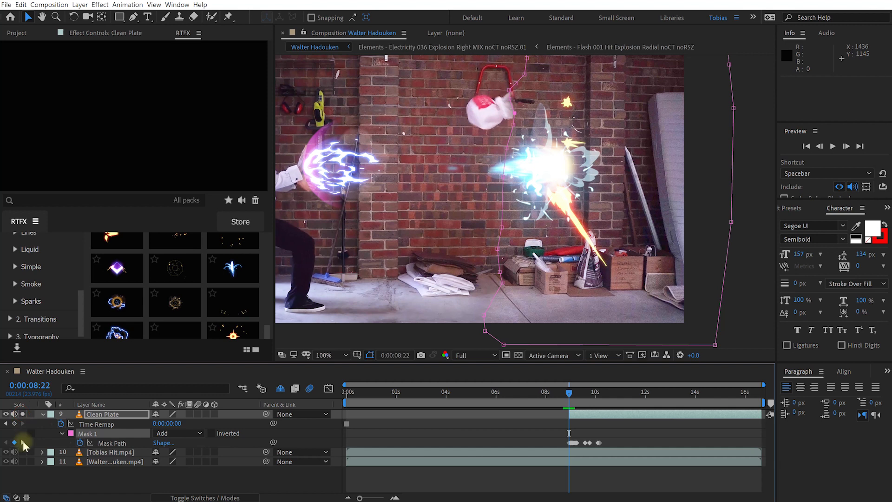
pyautogui.click(23, 414)
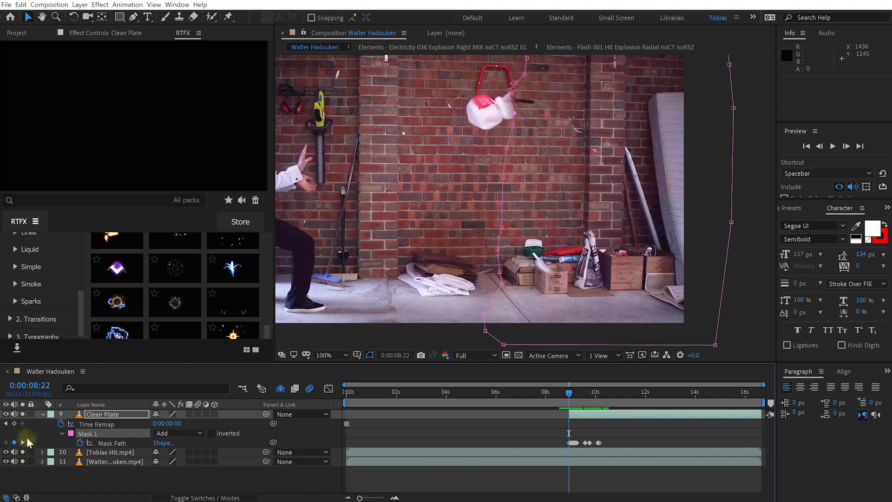
pyautogui.click(42, 414)
pyautogui.hotkey('alt', '/')
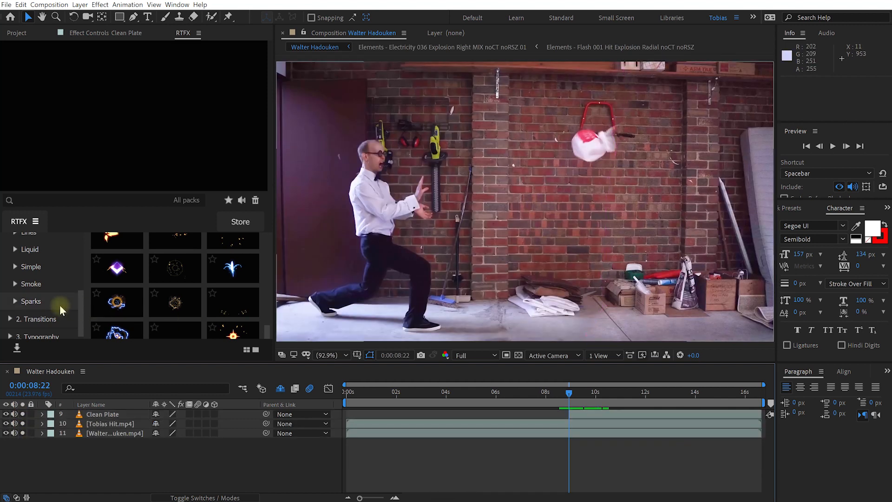
# - Browse the RTFX matte transitions and import Elements - Matte 007 Out aInv Stch at 0:00:08:22
pyautogui.moveTo(81, 303); pyautogui.dragTo(81, 246)
pyautogui.click(10, 242)
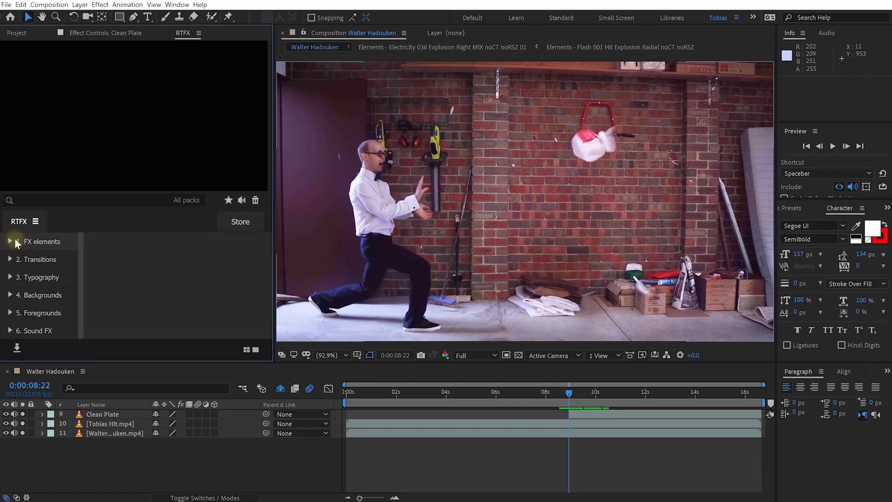
pyautogui.click(10, 259)
pyautogui.scroll(-3, 31, 275)
pyautogui.click(30, 273)
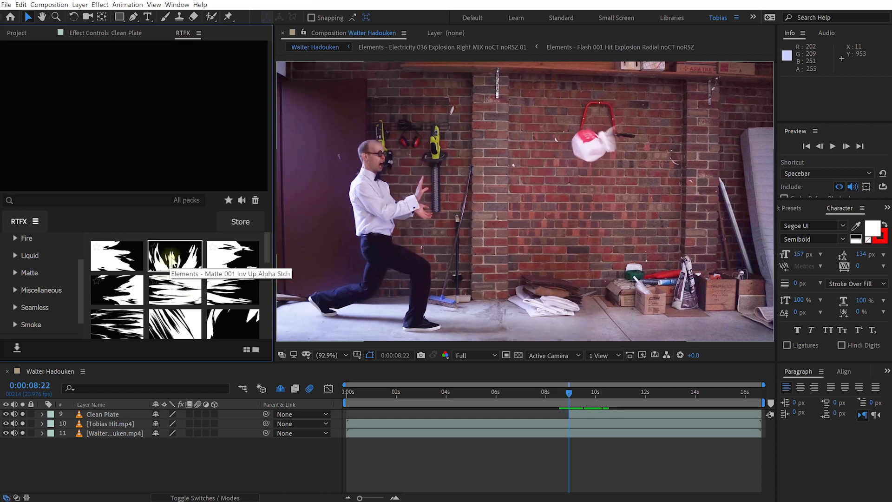
pyautogui.scroll(-3, 230, 277)
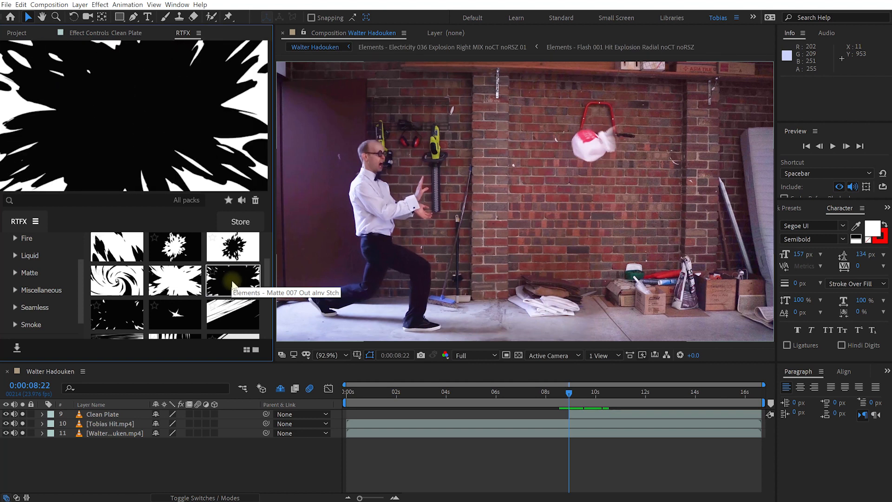
pyautogui.doubleClick(233, 281)
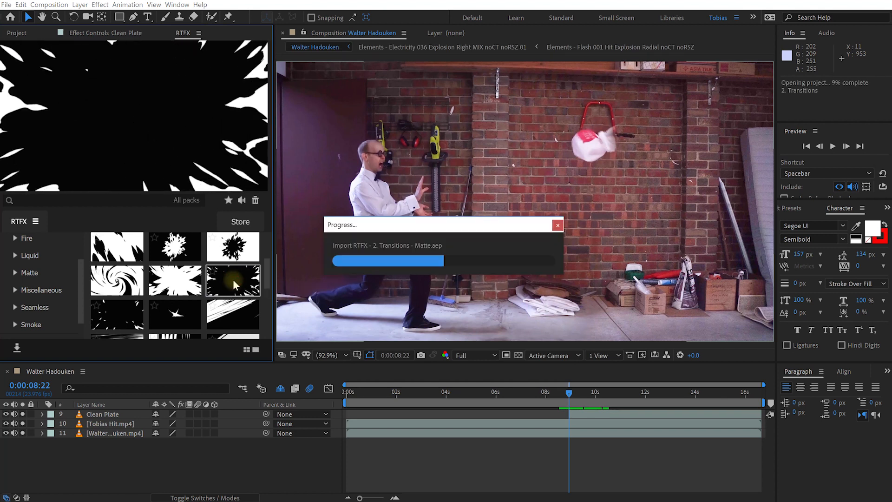
# - At 0:00:09:12, unsolo the layers, show the mode and track matte settings, and reveal all hidden layers in an enlarged timeline
pyautogui.moveTo(586, 394)
pyautogui.mouseDown()
pyautogui.moveTo(575, 397)
pyautogui.moveTo(583, 397)
pyautogui.mouseUp()
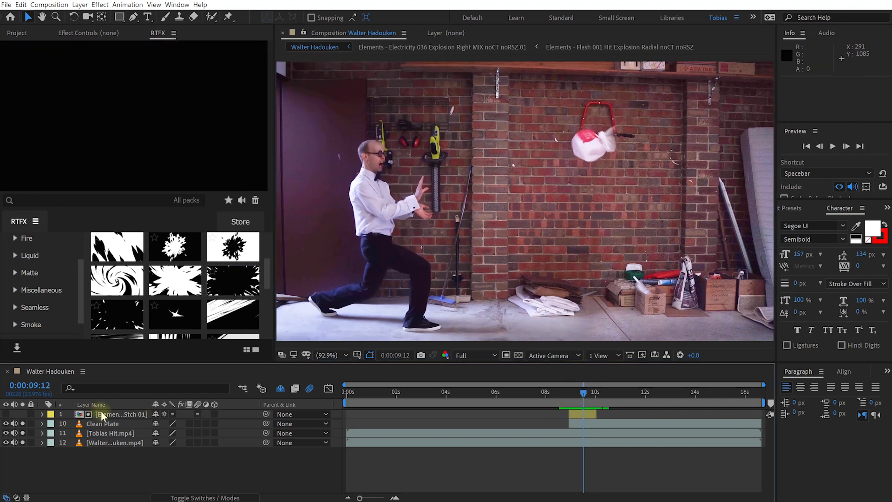
pyautogui.click(37, 414)
pyautogui.click(6, 414)
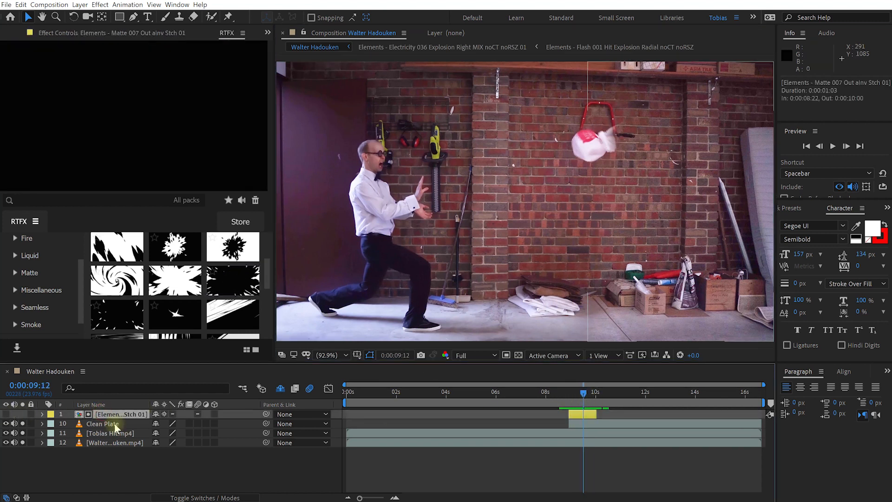
pyautogui.click(114, 424)
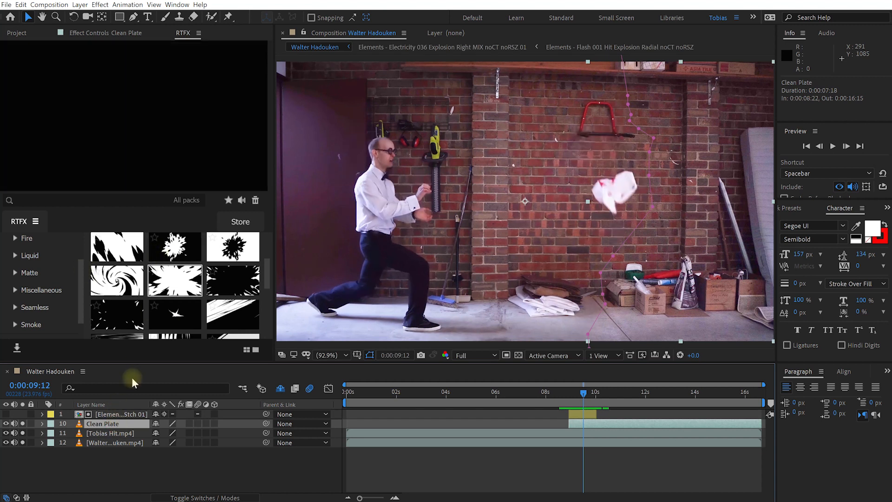
pyautogui.press('F4')
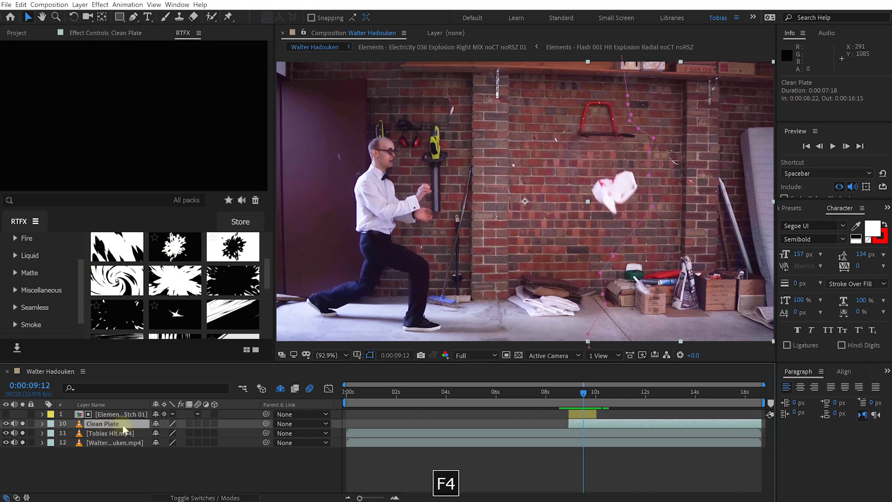
pyautogui.press('F4')
pyautogui.press('F4')
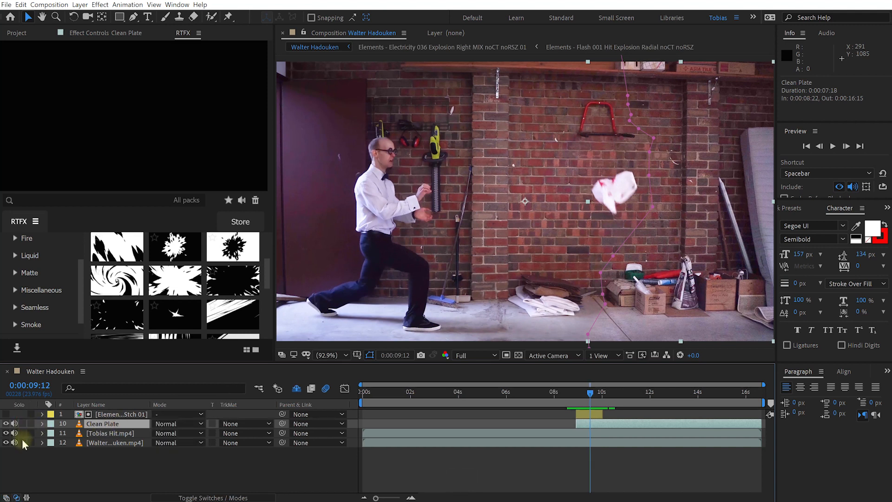
pyautogui.click(296, 389)
pyautogui.moveTo(305, 363); pyautogui.dragTo(309, 346)
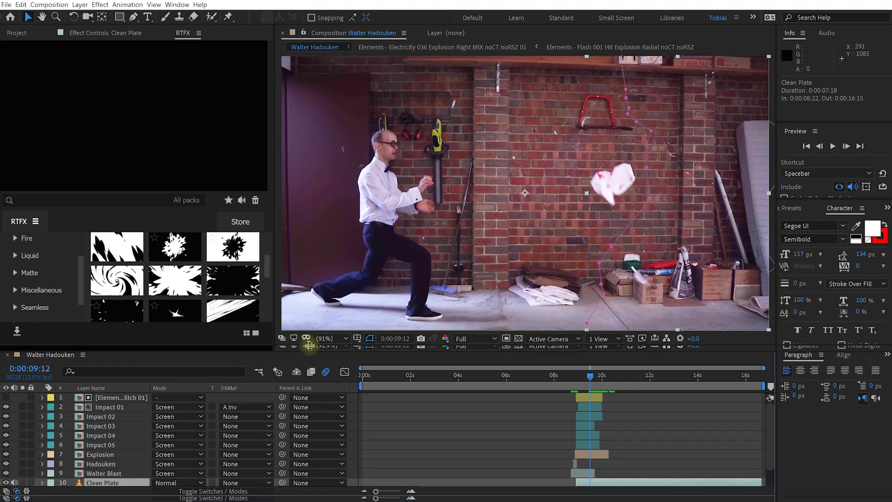
# - Set the Impact 01 layer's track matte to None so it ignores the imported matte
pyautogui.click(115, 398)
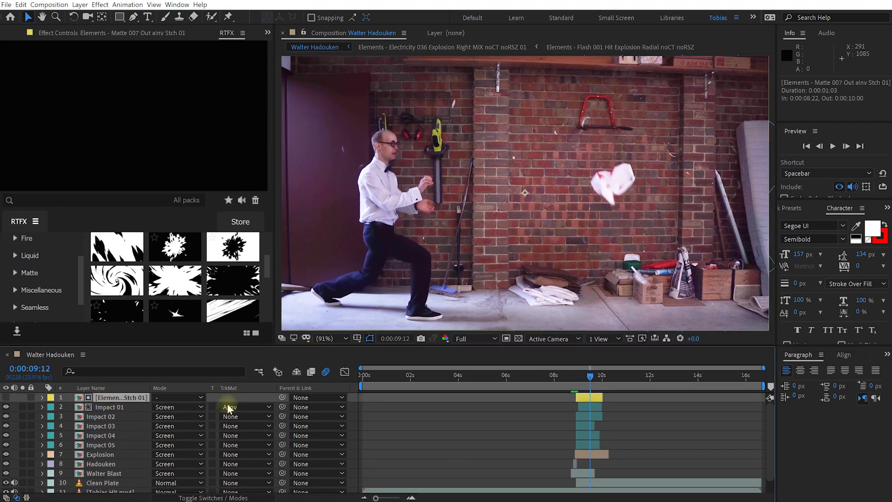
pyautogui.click(106, 408)
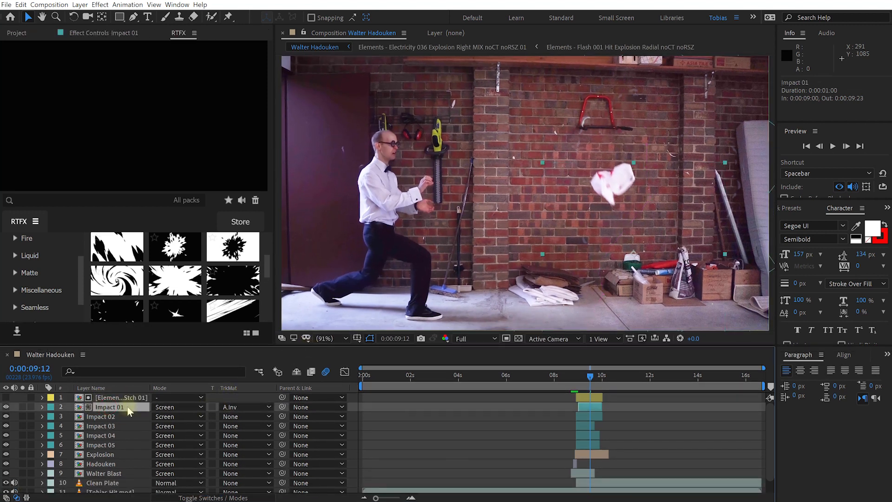
pyautogui.click(241, 408)
pyautogui.click(245, 418)
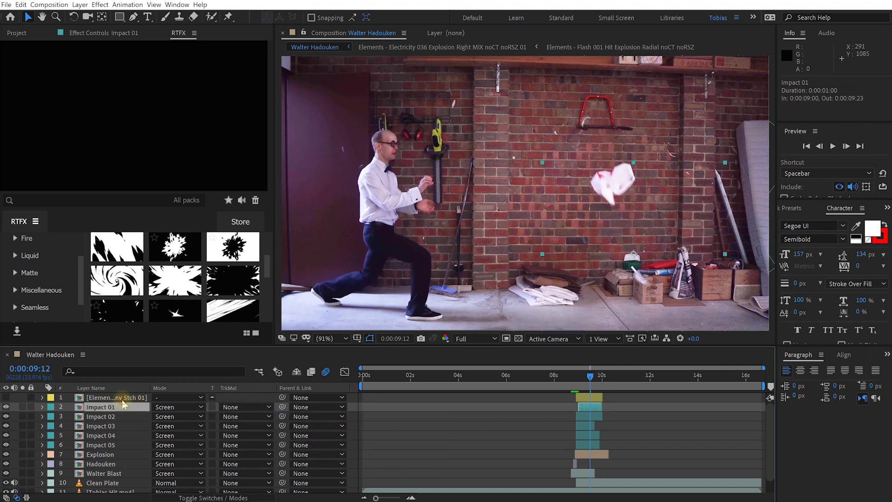
# - Rename the imported Elements matte layer as Matte
pyautogui.click(122, 398)
pyautogui.press('Return')
pyautogui.write('M')
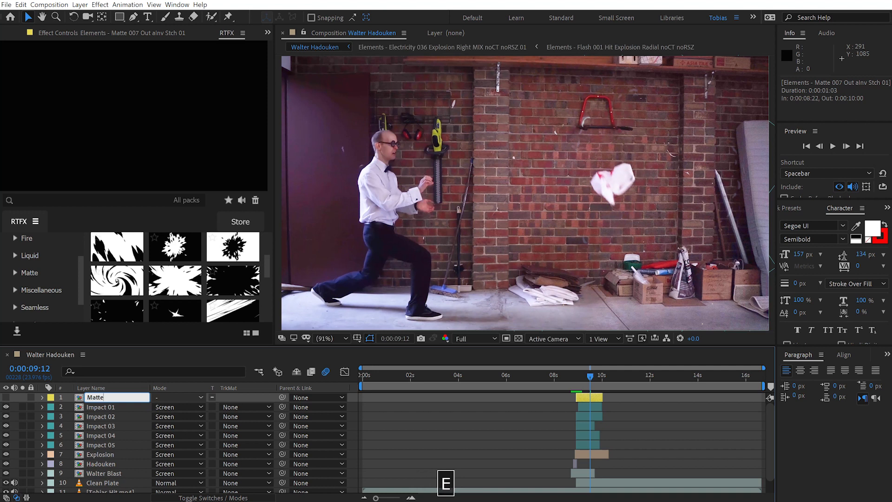
pyautogui.write('atte')
pyautogui.press('Return')
# - Place the Matte layer directly above Clean Plate and turn on its visibility
pyautogui.moveTo(99, 399); pyautogui.dragTo(96, 474)
pyautogui.scroll(-1, 91, 460)
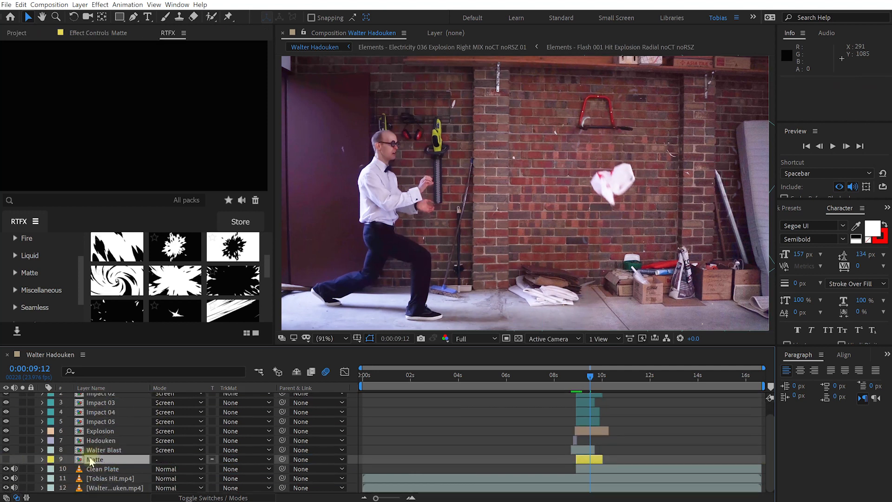
pyautogui.click(6, 459)
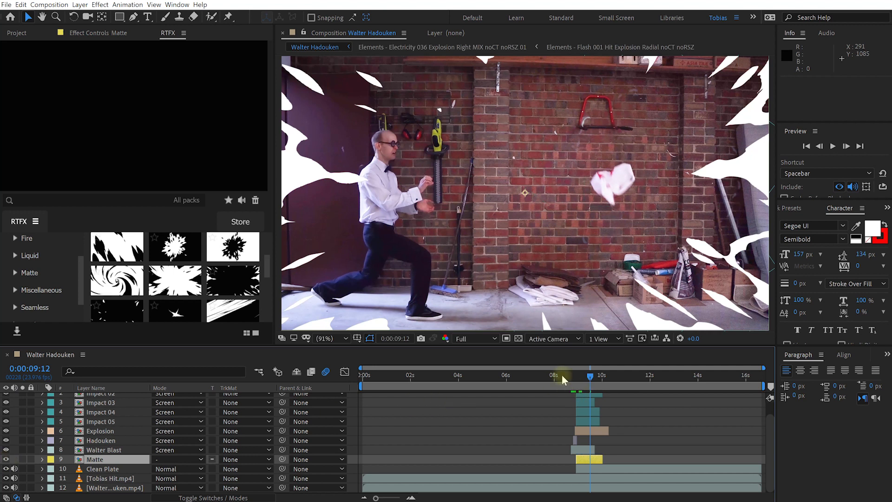
# - Solo the Matte with the video layers at 0:00:09:07 and shift it horizontally so its burst centres near the plastic bag
pyautogui.moveTo(586, 377); pyautogui.dragTo(583, 377)
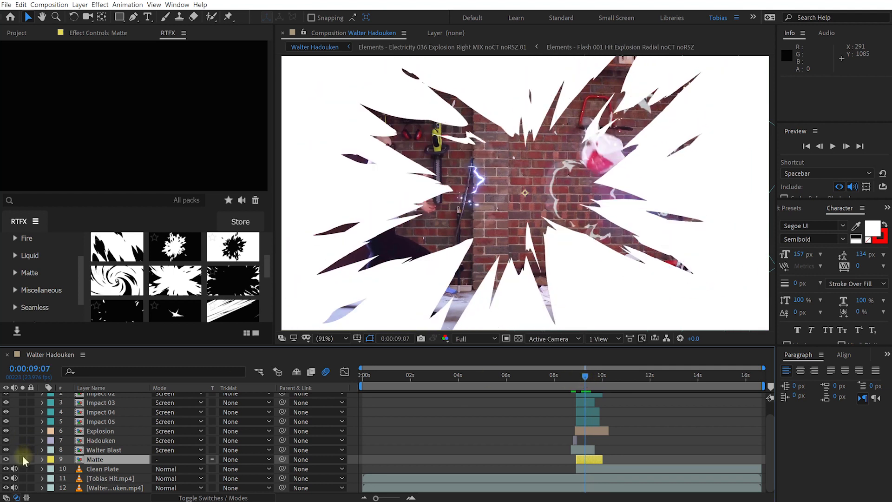
pyautogui.moveTo(23, 459); pyautogui.dragTo(22, 487)
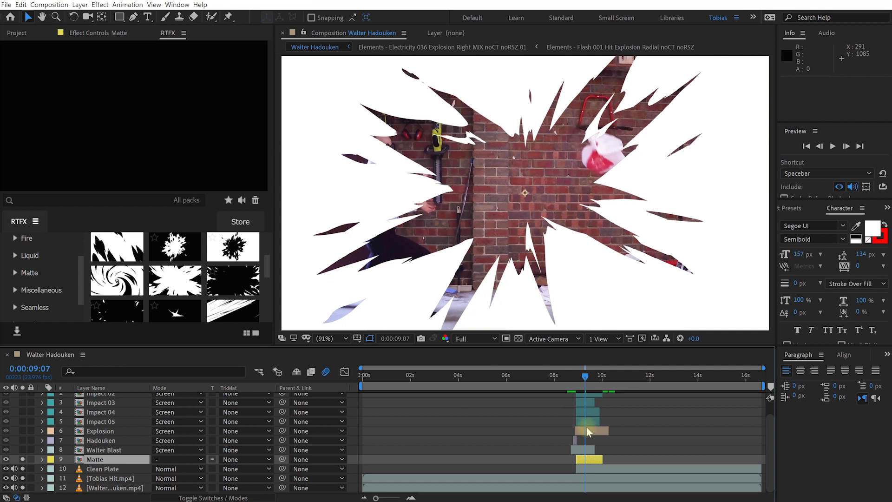
pyautogui.moveTo(559, 239); pyautogui.dragTo(657, 238)
pyautogui.moveTo(371, 193); pyautogui.dragTo(412, 195)
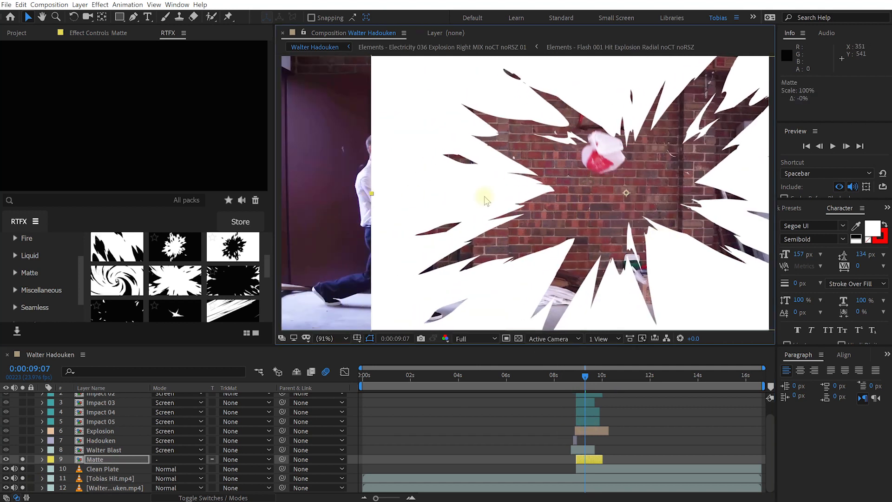
# - Lower the Matte layer's opacity to 58% and trim its start to 0:00:09:03
pyautogui.click(579, 377)
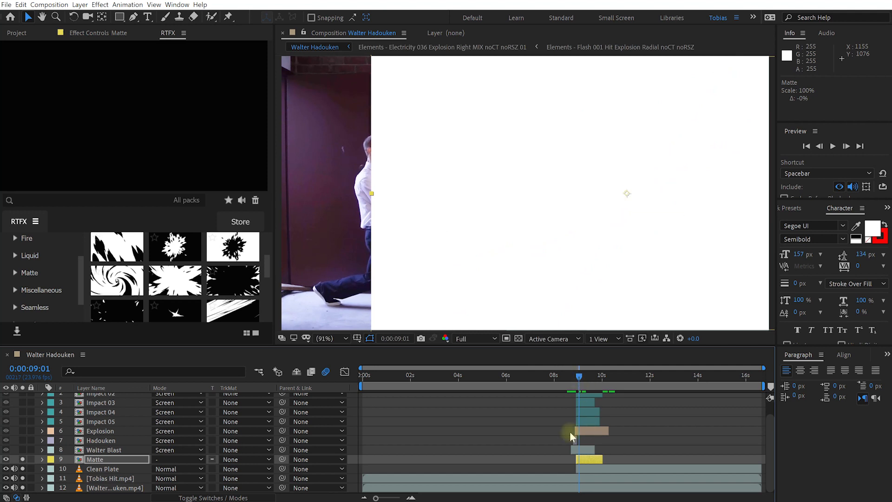
pyautogui.press('t')
pyautogui.moveTo(150, 466); pyautogui.dragTo(132, 467)
pyautogui.moveTo(576, 375); pyautogui.dragTo(582, 376)
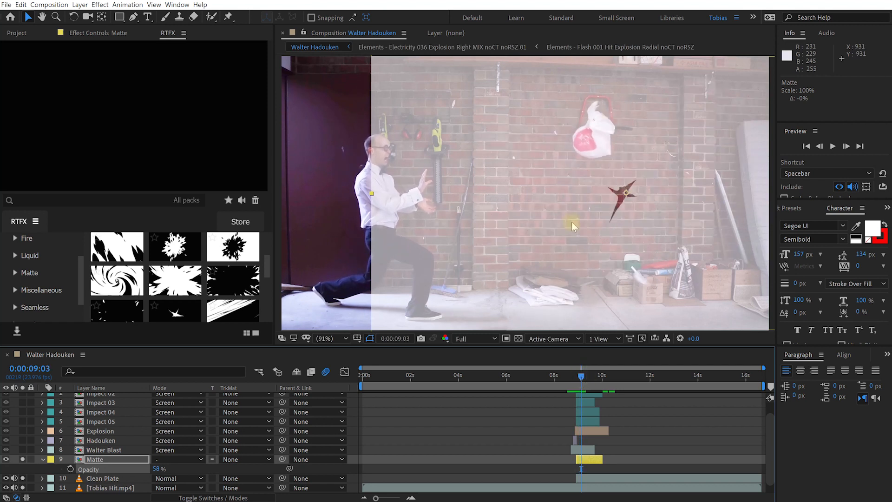
pyautogui.scroll(5, 585, 462)
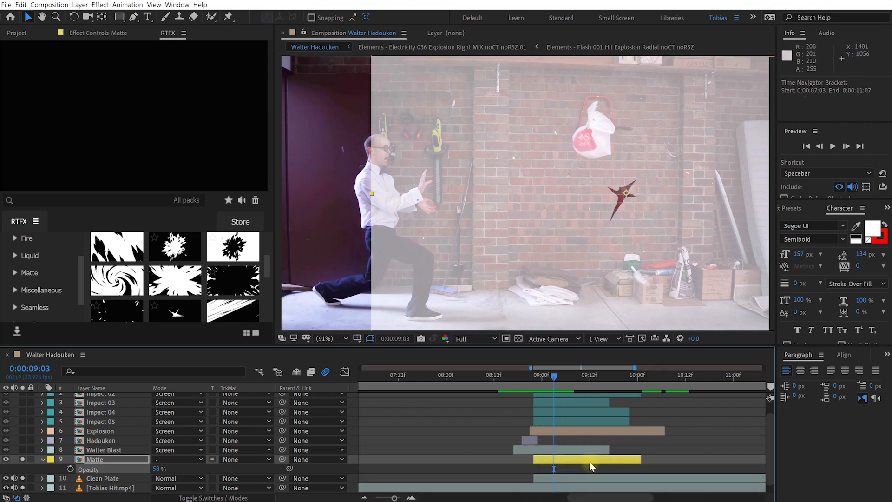
pyautogui.click(556, 464)
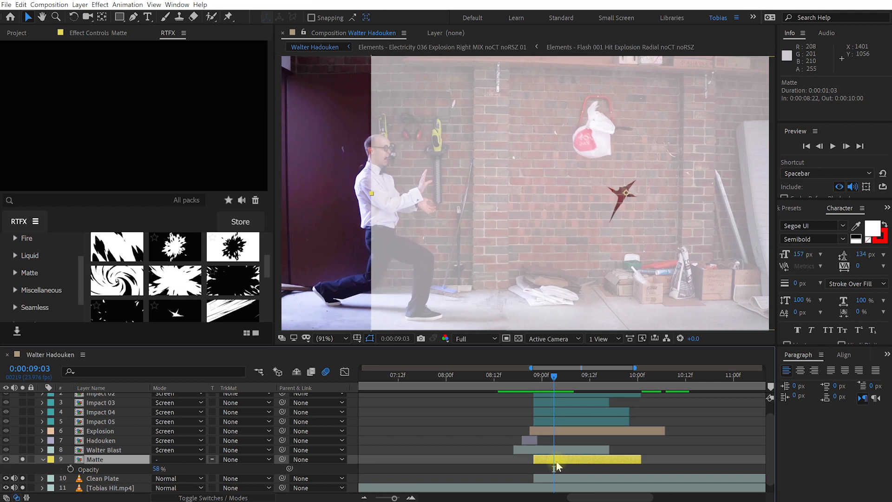
pyautogui.hotkey('alt', '[')
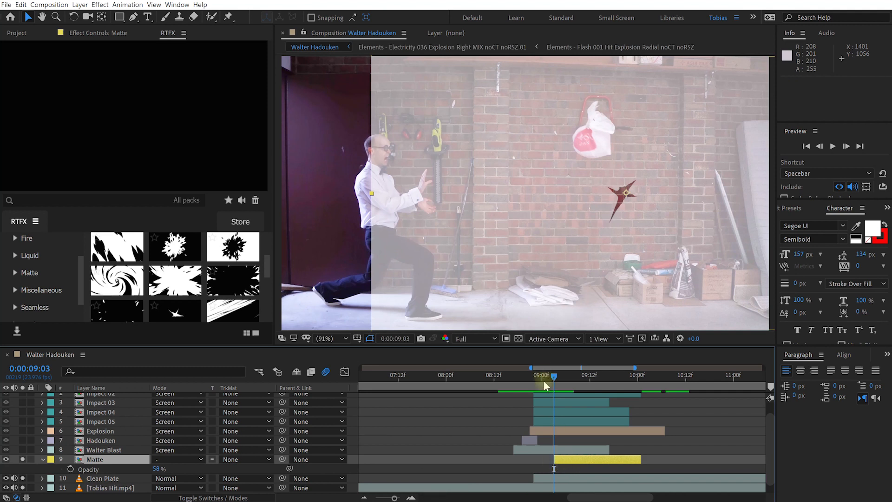
# - Slide the trimmed Matte layer earlier so it starts at the impact frame, 0:00:08:22
pyautogui.click(541, 375)
pyautogui.moveTo(531, 378); pyautogui.dragTo(529, 381)
pyautogui.click(561, 459)
pyautogui.moveTo(560, 459); pyautogui.dragTo(545, 463)
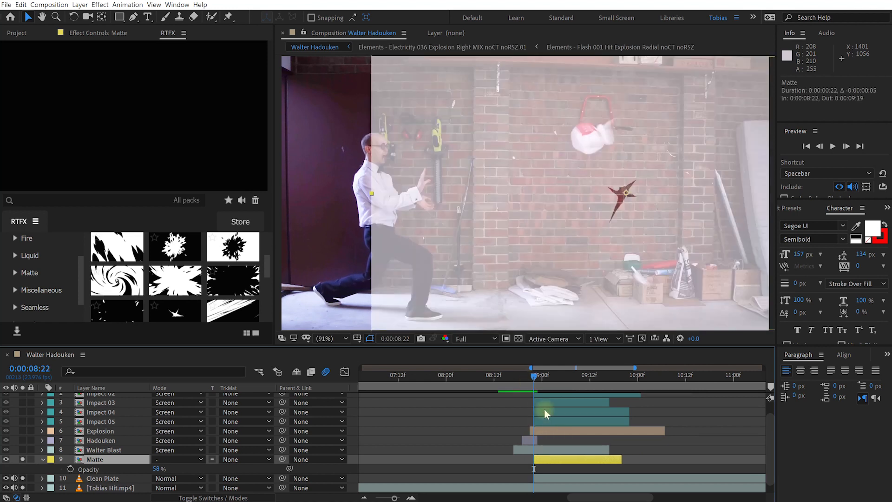
# - Nudge the Matte horizontally to position 1392.9, 540.0, scrub through its burst and restore its opacity to 100%
pyautogui.moveTo(533, 379)
pyautogui.mouseDown()
pyautogui.moveTo(526, 378)
pyautogui.moveTo(533, 380)
pyautogui.mouseUp()
pyautogui.moveTo(632, 203); pyautogui.dragTo(641, 201)
pyautogui.moveTo(533, 375); pyautogui.dragTo(532, 374)
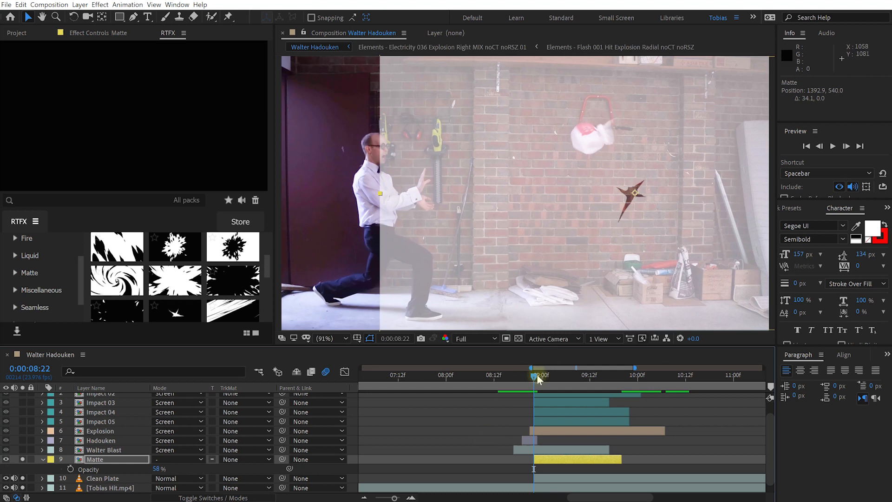
pyautogui.moveTo(534, 374); pyautogui.dragTo(546, 375)
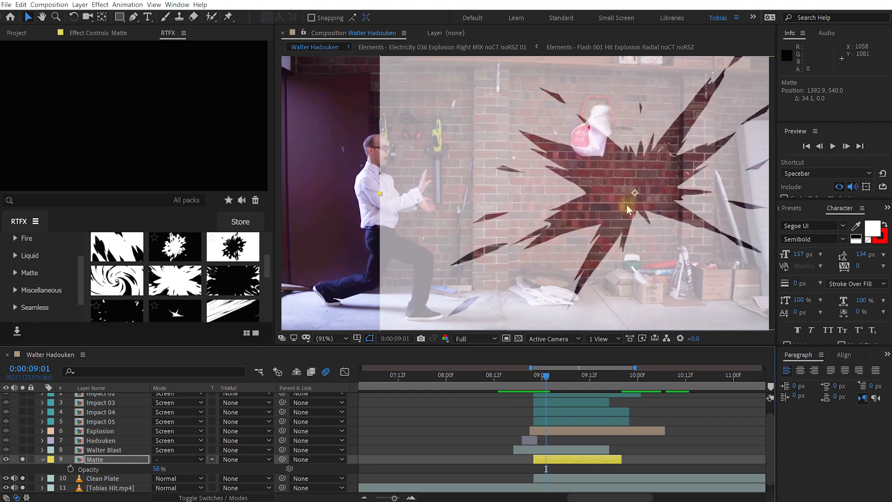
pyautogui.moveTo(548, 380)
pyautogui.mouseDown()
pyautogui.moveTo(583, 386)
pyautogui.moveTo(559, 383)
pyautogui.mouseUp()
pyautogui.moveTo(158, 469); pyautogui.dragTo(219, 467)
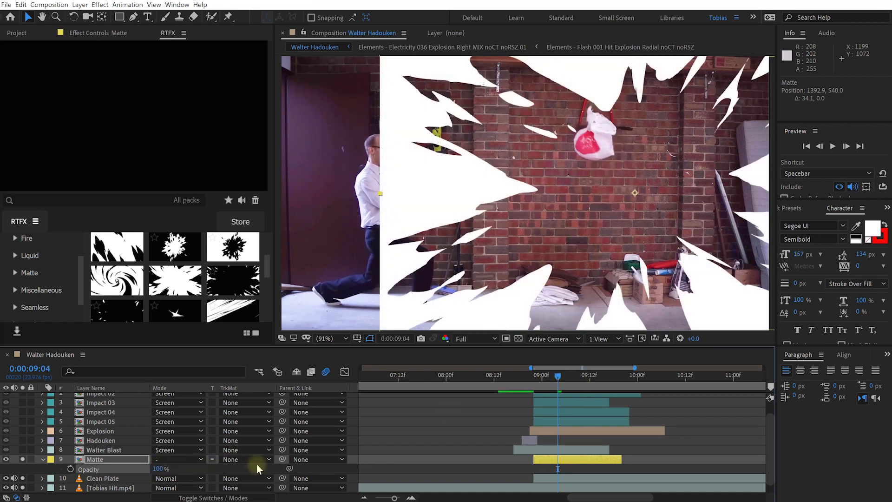
# - Set the Clean Plate's track matte to the inverted alpha of Matte and scrub back to 0:00:08:23 to check the reveal
pyautogui.click(117, 481)
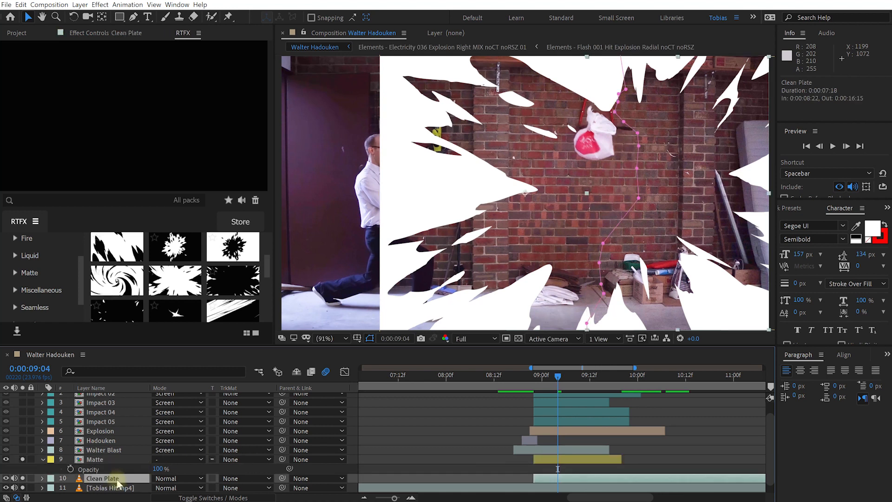
pyautogui.scroll(-1, 120, 481)
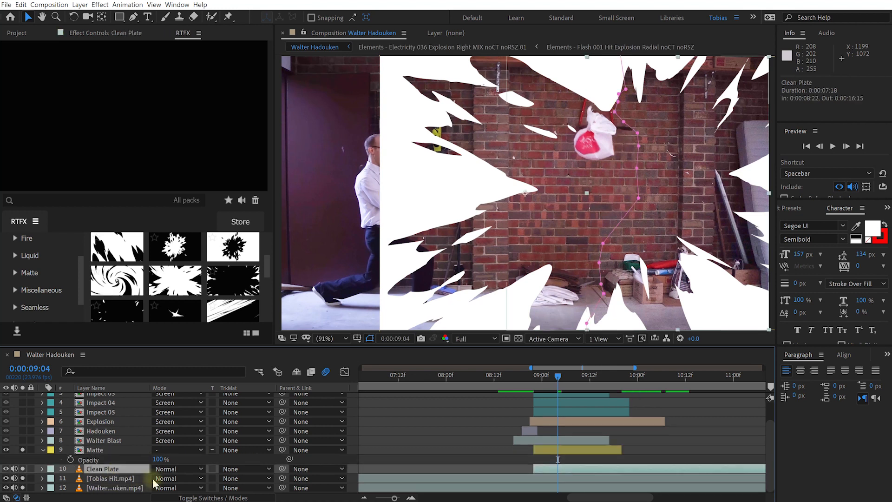
pyautogui.click(242, 469)
pyautogui.click(251, 500)
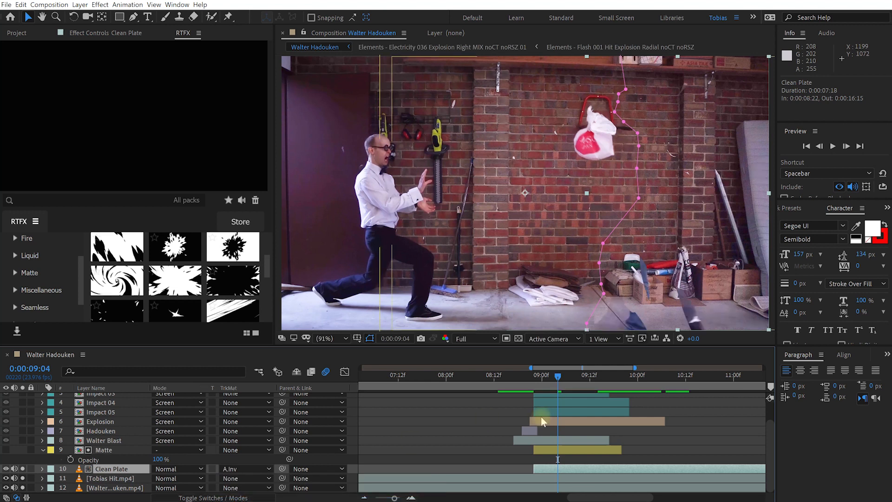
pyautogui.moveTo(557, 377); pyautogui.dragTo(538, 387)
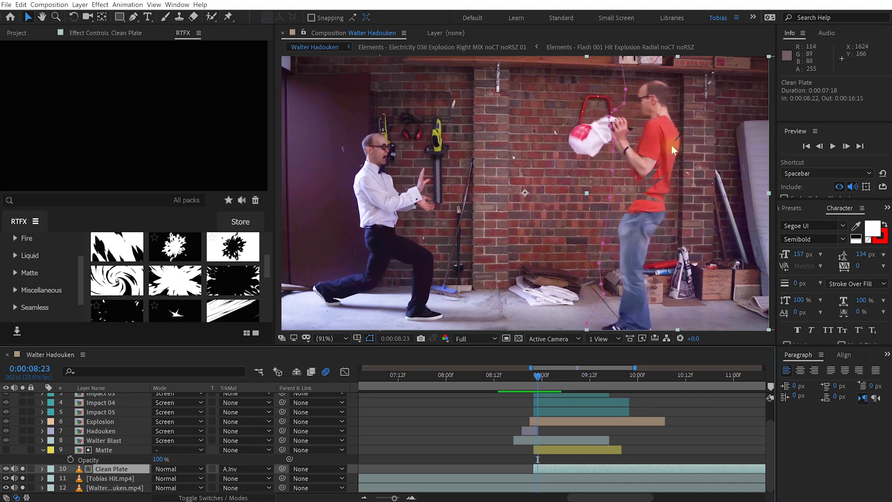
# - Speed up the Matte's burst by moving its end time-remap keyframe earlier to 0:00:09:14, and scrub back to 0:00:08:22
pyautogui.moveTo(537, 374); pyautogui.dragTo(546, 401)
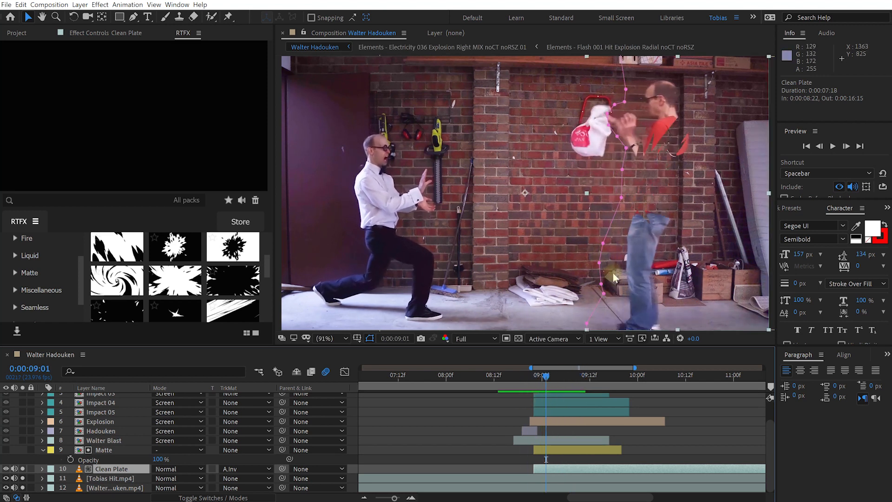
pyautogui.click(546, 377)
pyautogui.click(112, 450)
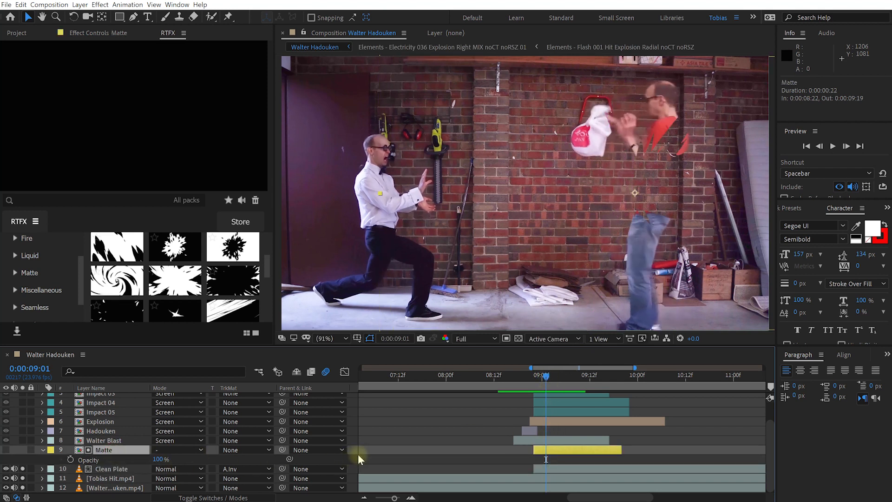
pyautogui.press('u')
pyautogui.moveTo(621, 459); pyautogui.dragTo(592, 458)
pyautogui.moveTo(537, 375); pyautogui.dragTo(535, 394)
# - Find the Fast Box Blur effect and apply it to the Matte layer to soften the hard disintegration edges
pyautogui.scroll(1, 642, 219)
pyautogui.press('space')
pyautogui.moveTo(642, 209); pyautogui.dragTo(609, 199)
pyautogui.scroll(1, 537, 183)
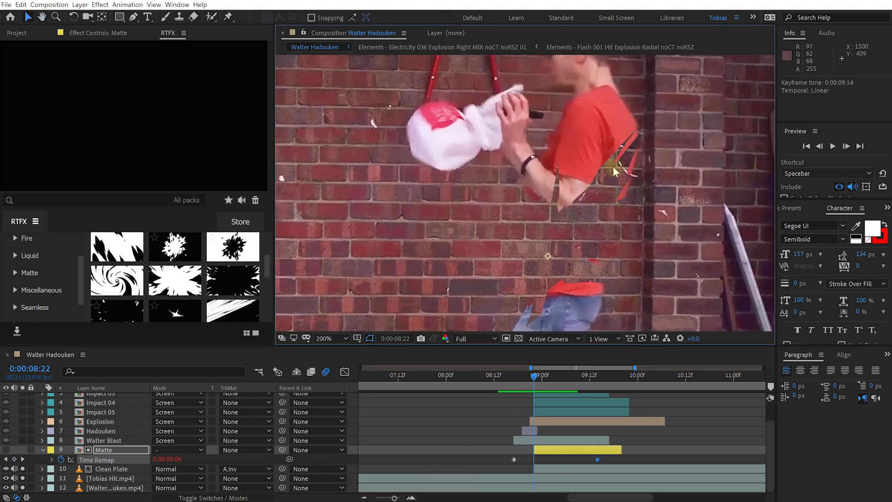
pyautogui.click(784, 208)
pyautogui.click(822, 222)
pyautogui.write('fast b')
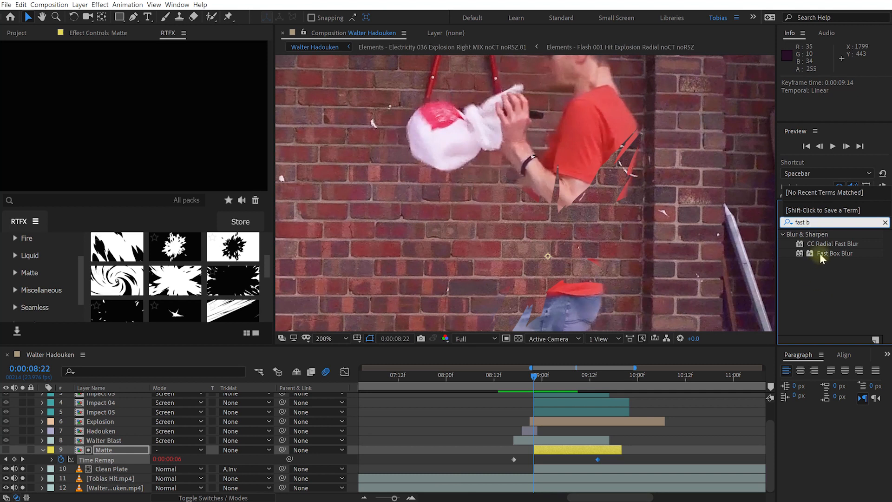
pyautogui.click(831, 254)
pyautogui.moveTo(823, 255); pyautogui.dragTo(119, 449)
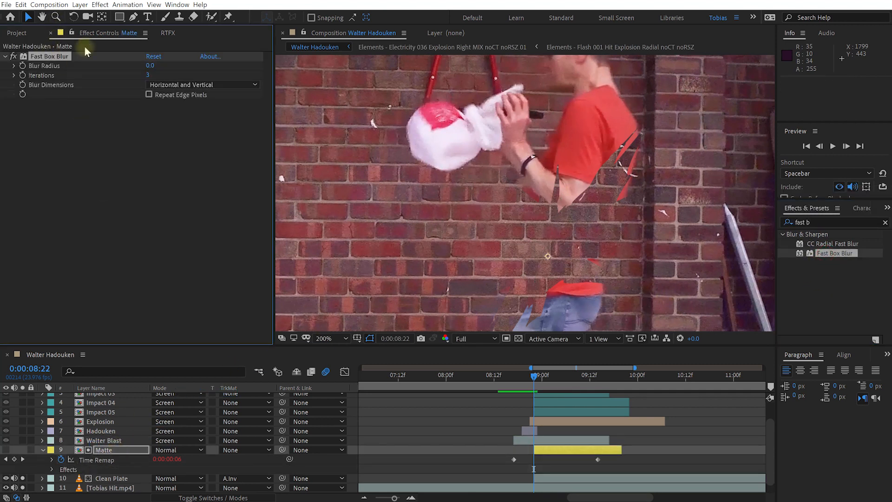
# - Try a Fast Box Blur radius of 4 on the Matte, and settle on a radius of 2
pyautogui.click(149, 66)
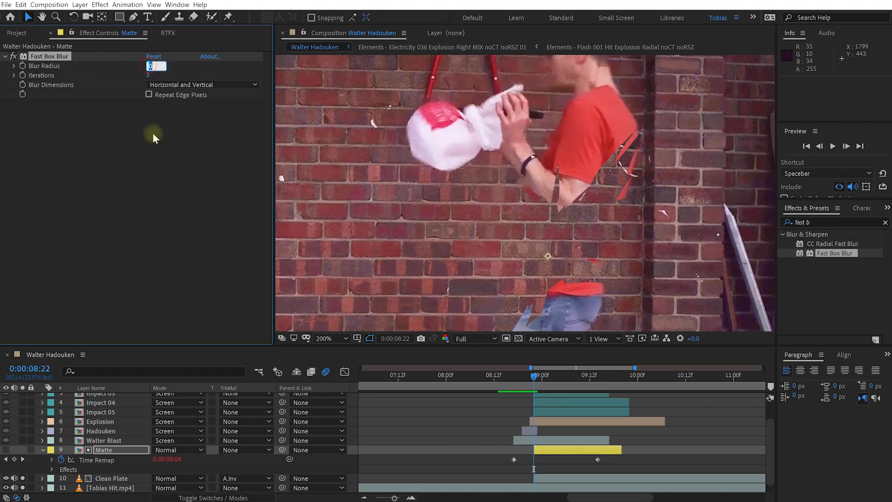
pyautogui.write('4')
pyautogui.press('Return')
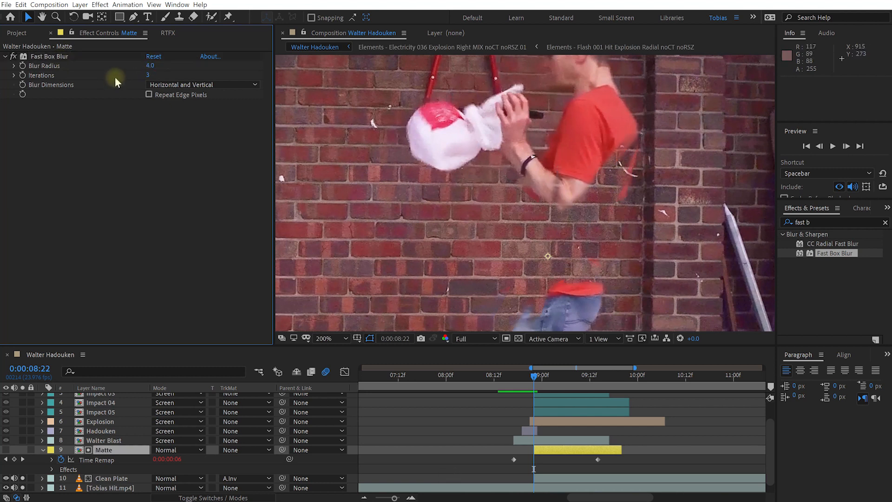
pyautogui.click(149, 66)
pyautogui.write('2')
pyautogui.press('Return')
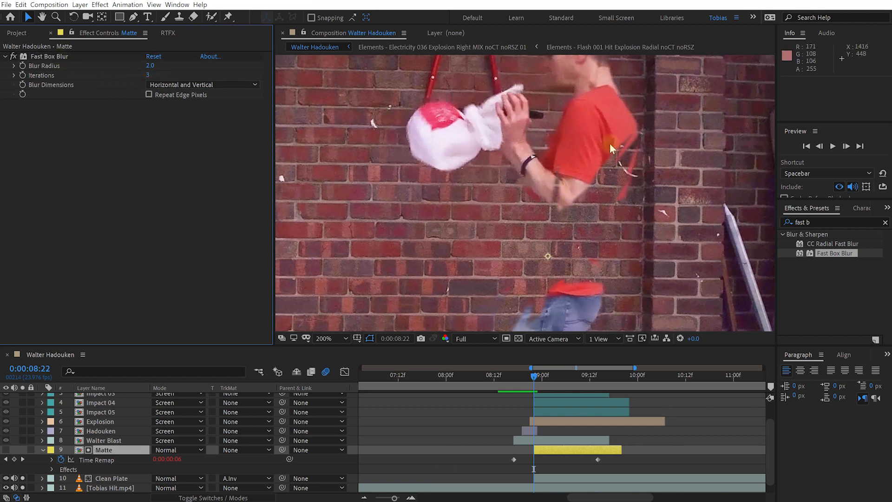
# - Play back the softened disintegration from 0:00:08:12 in the full frame and scrub to 0:00:09:00 to inspect it
pyautogui.scroll(-1, 562, 203)
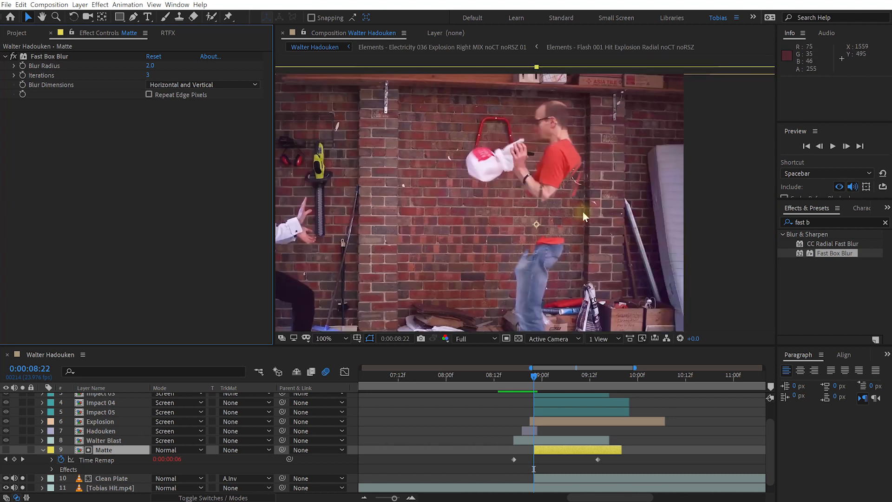
pyautogui.hotkey('alt', '/')
pyautogui.moveTo(531, 377); pyautogui.dragTo(494, 377)
pyautogui.press('space')
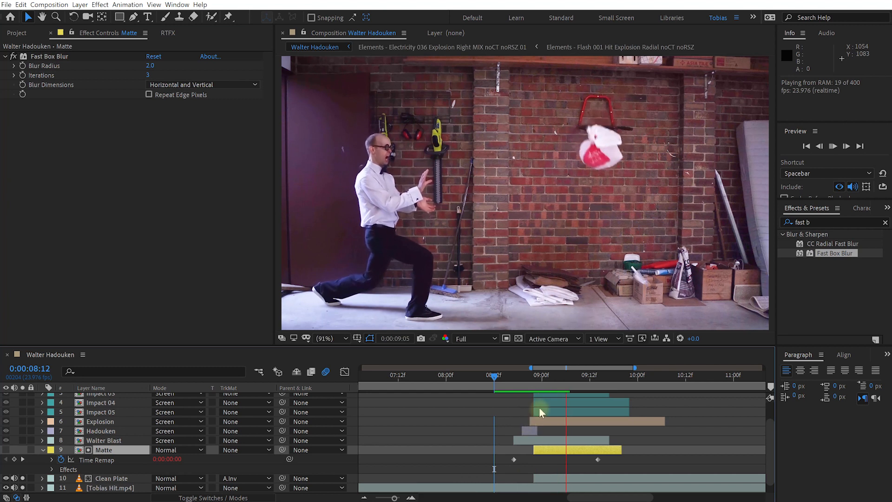
pyautogui.moveTo(508, 380); pyautogui.dragTo(542, 384)
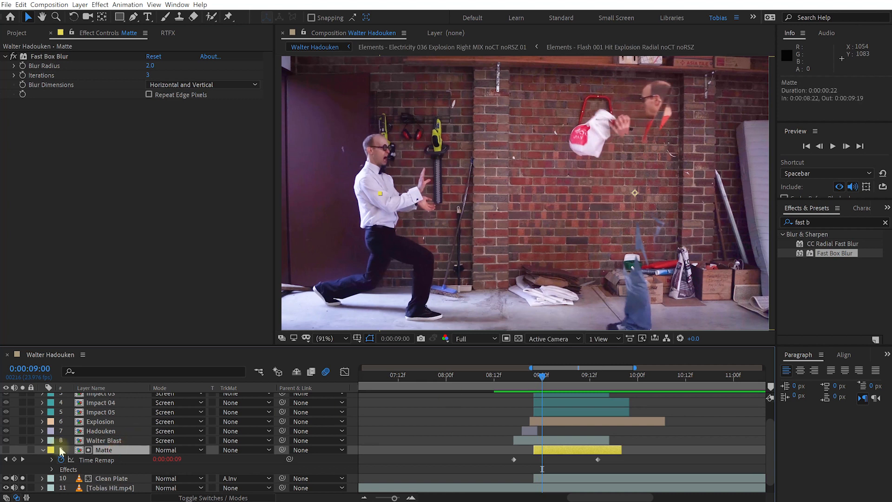
# - Collapse the Matte layer's properties and turn off solo for the Clean Plate and the two video clip layers
pyautogui.click(43, 450)
pyautogui.moveTo(539, 374)
pyautogui.mouseDown()
pyautogui.moveTo(582, 378)
pyautogui.moveTo(528, 380)
pyautogui.moveTo(539, 380)
pyautogui.mouseUp()
pyautogui.moveTo(23, 469); pyautogui.dragTo(23, 486)
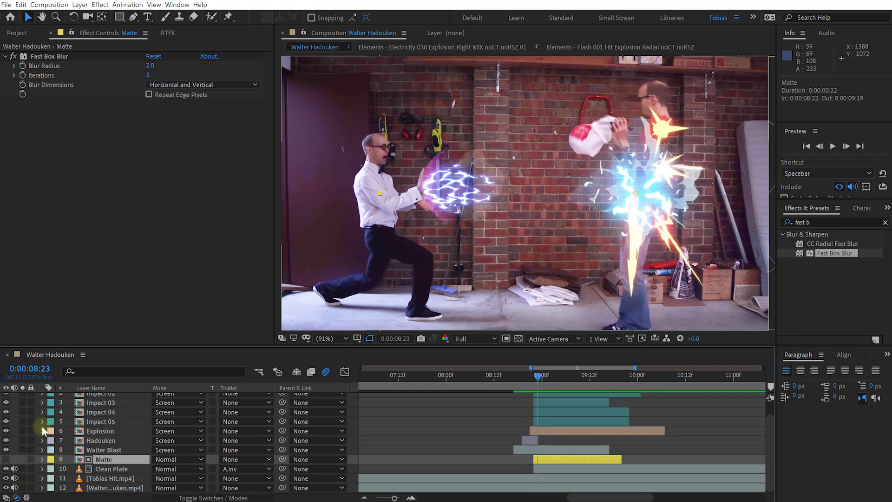
# - Show the whole composition duration, play the shot from 0:00:07:11 and stop on the explosion at 0:00:09:02
pyautogui.moveTo(537, 374); pyautogui.dragTo(410, 386)
pyautogui.scroll(-5, 471, 420)
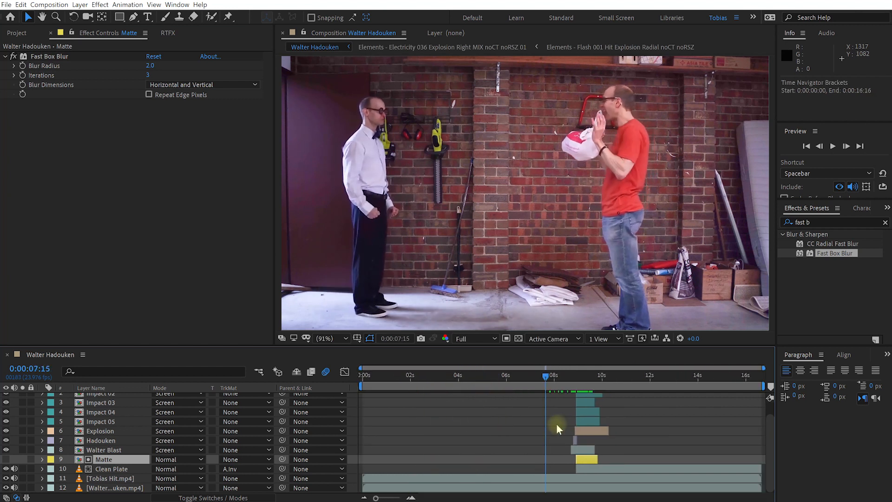
pyautogui.press('space')
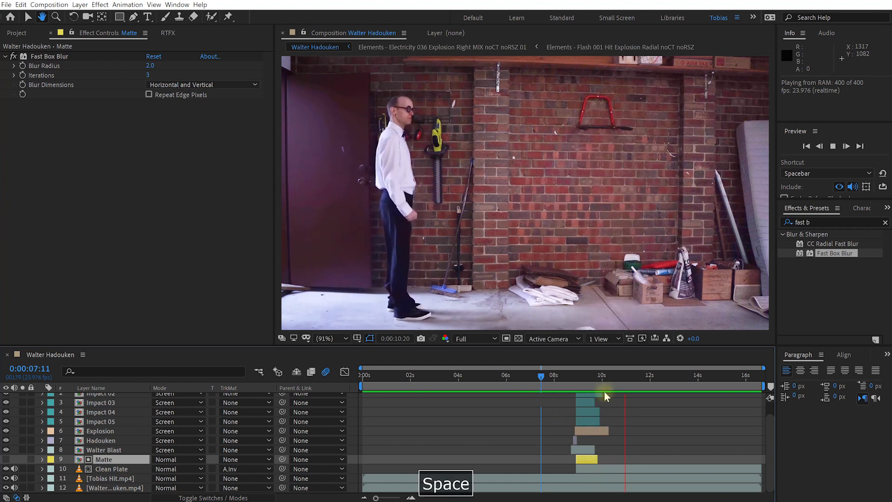
pyautogui.moveTo(601, 378); pyautogui.dragTo(580, 376)
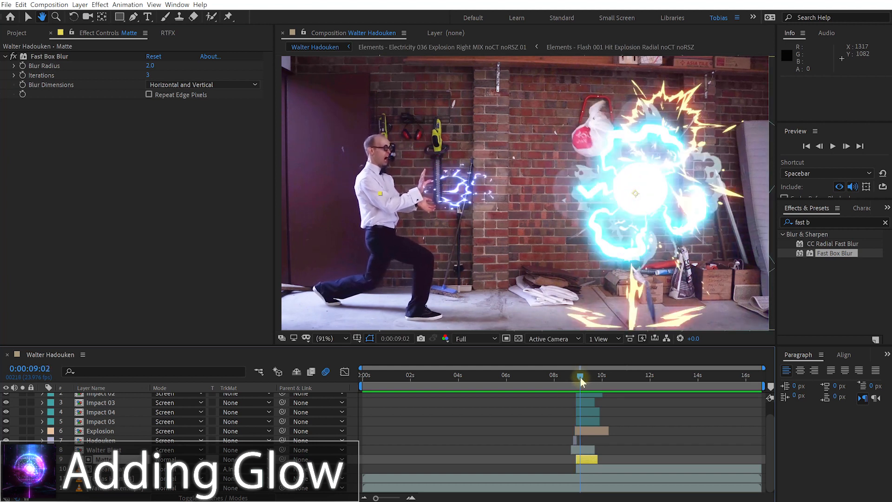
pyautogui.press('v')
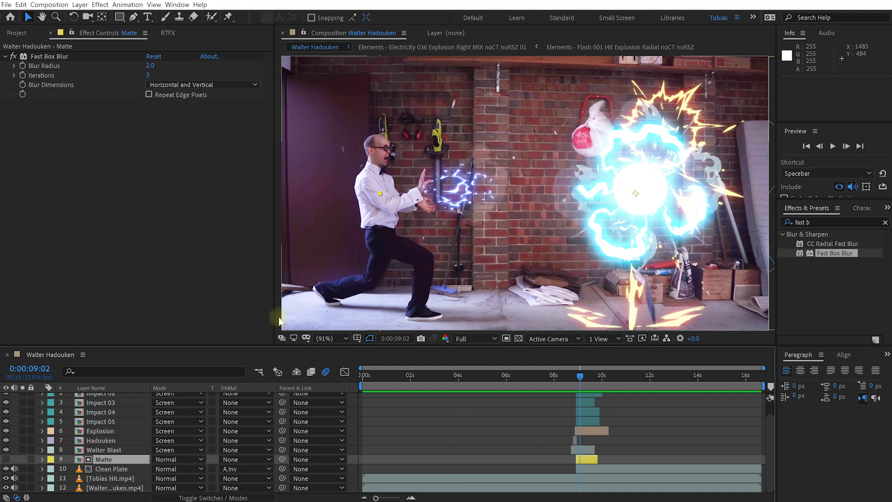
# - Pre-compose Explosion and Impact 01 to 05 as "Explosion Comp", adjusting its duration to the selected layers' time span
pyautogui.scroll(1, 100, 456)
pyautogui.click(100, 445)
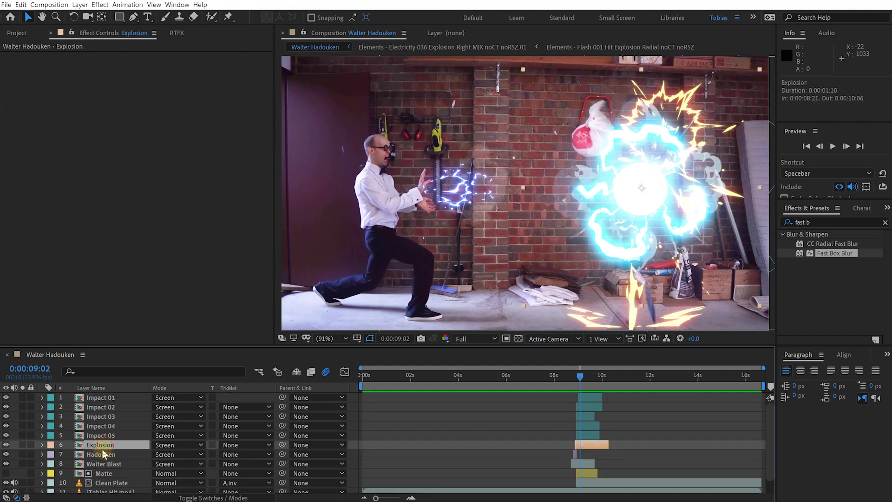
pyautogui.keyDown('shift'); pyautogui.click(101, 398); pyautogui.keyUp('shift')
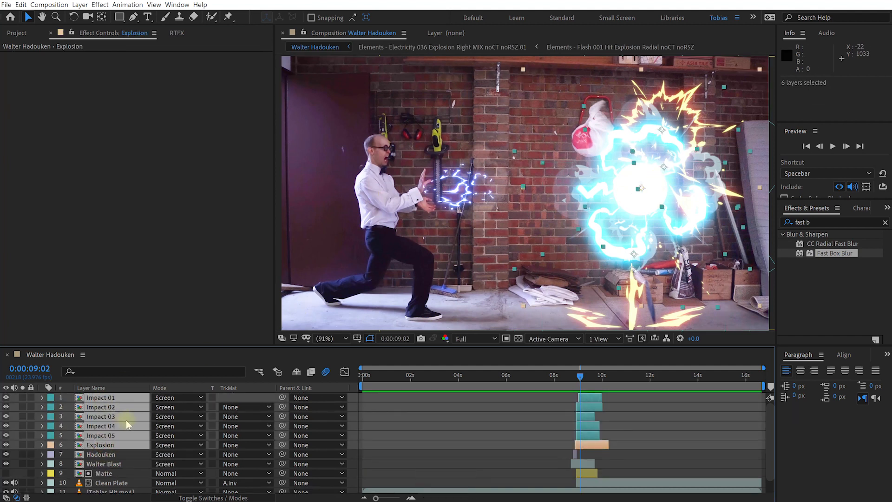
pyautogui.hotkey('ctrl', 'shift', 'c')
pyautogui.write('Explosion Comp')
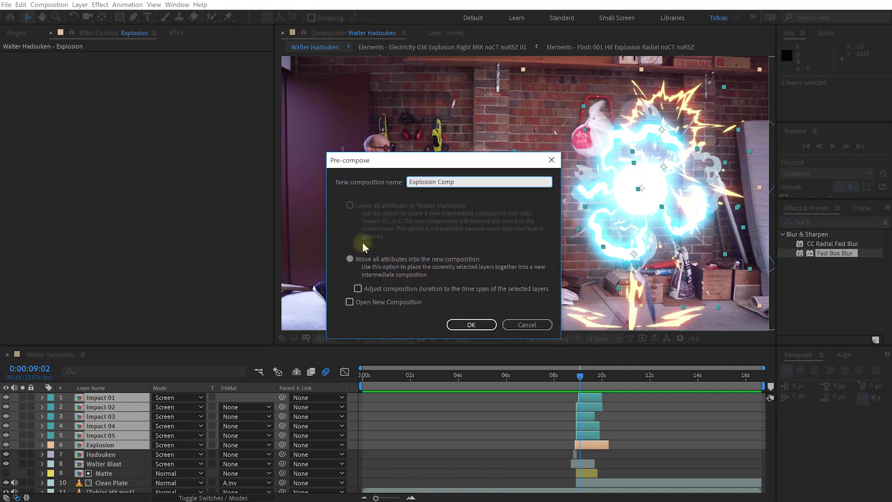
pyautogui.click(357, 289)
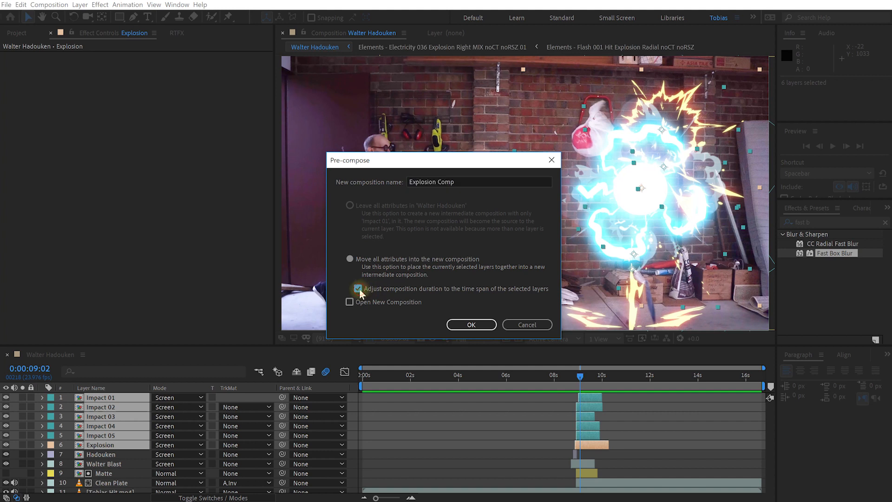
pyautogui.click(470, 325)
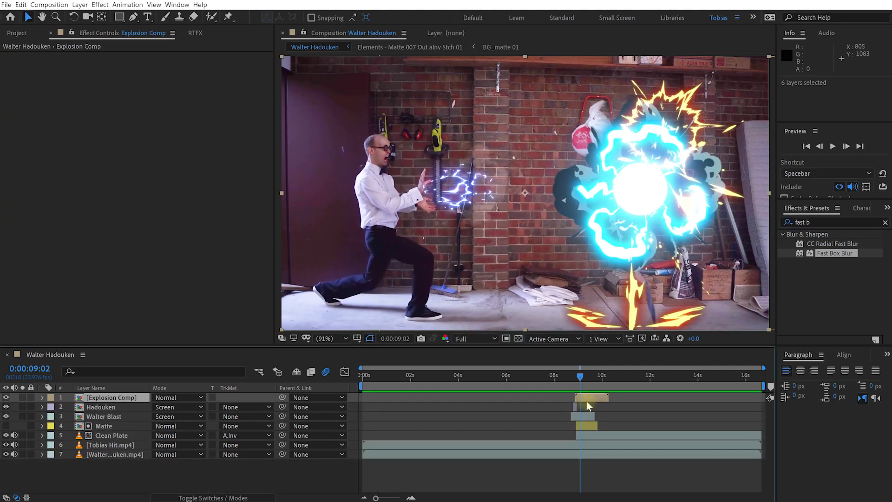
# - Enable Collapse Transformations on Explosion Comp so its inner layers keep their blending modes
pyautogui.click(589, 398)
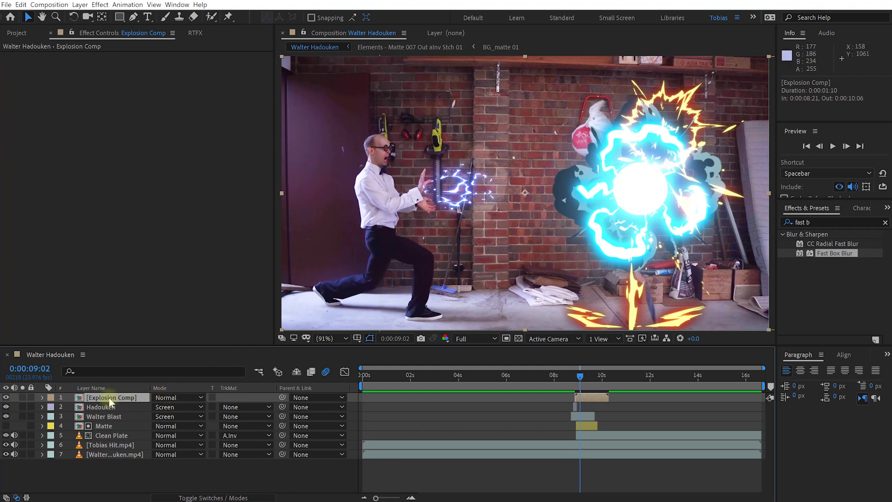
pyautogui.press('F4')
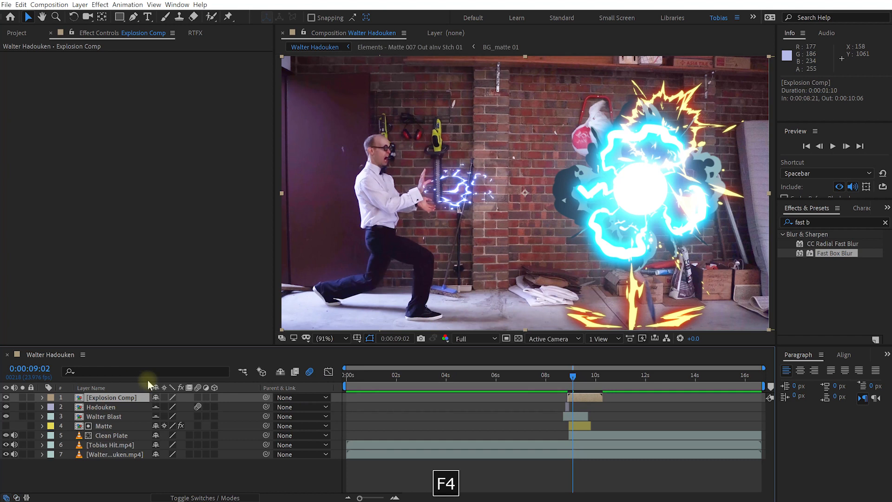
pyautogui.click(156, 398)
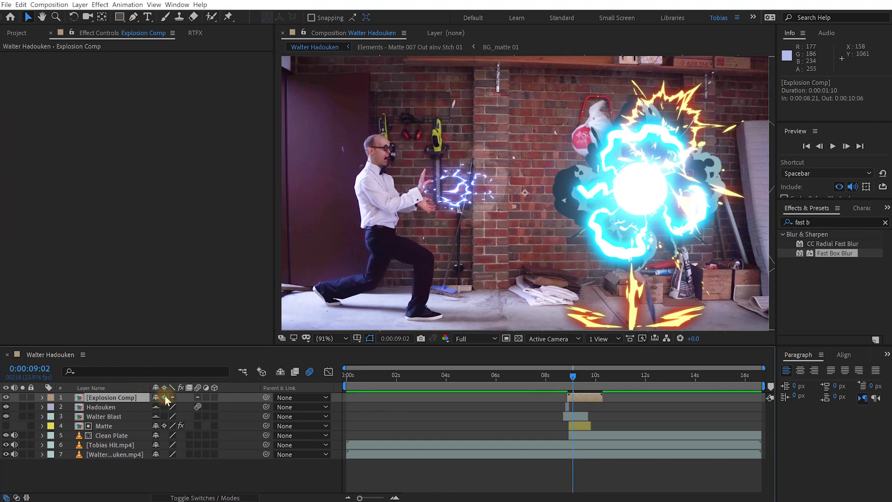
pyautogui.click(164, 398)
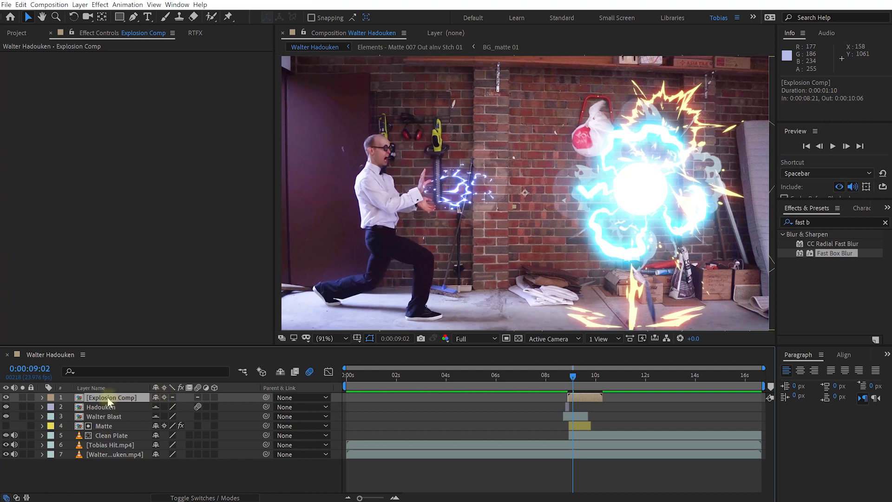
# - Scrub to 0:00:09:03 and apply the Stylize Glow effect to Explosion Comp
pyautogui.moveTo(565, 377); pyautogui.dragTo(571, 381)
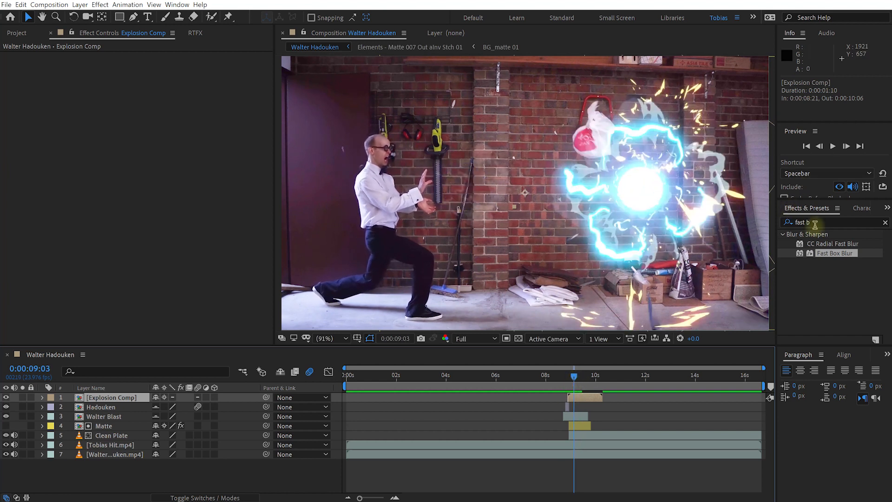
pyautogui.click(817, 222)
pyautogui.write('glow')
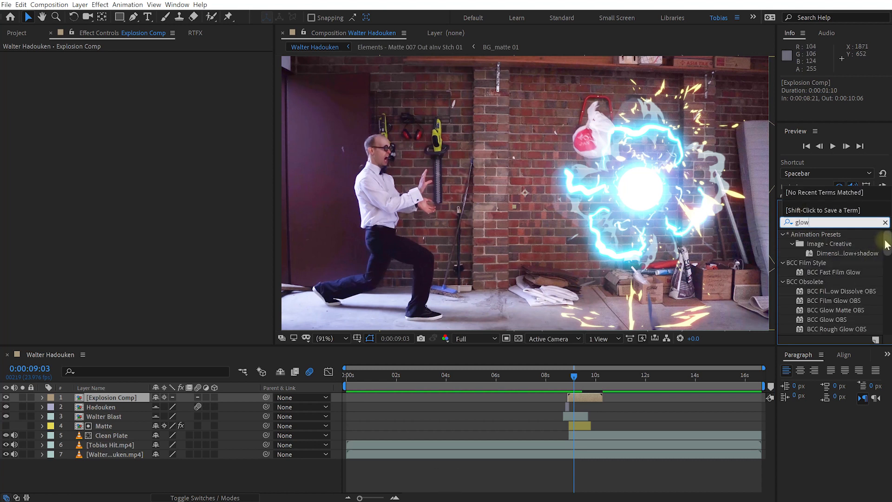
pyautogui.scroll(-10, 868, 279)
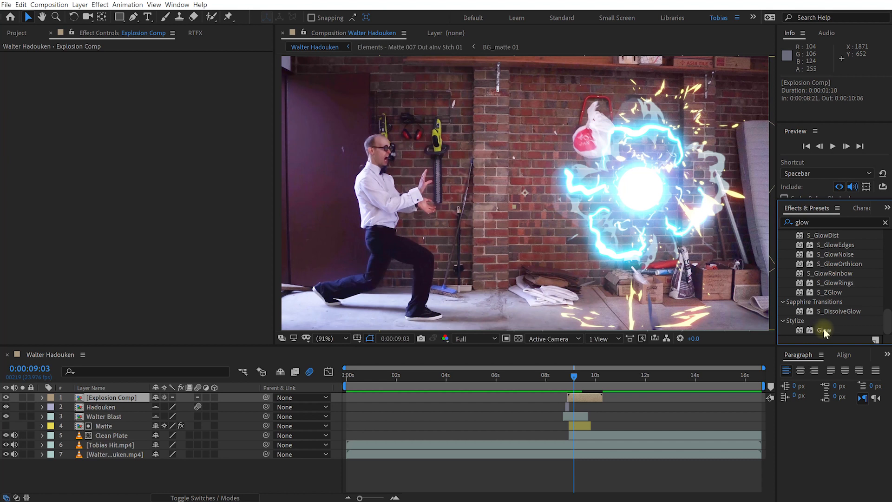
pyautogui.doubleClick(824, 329)
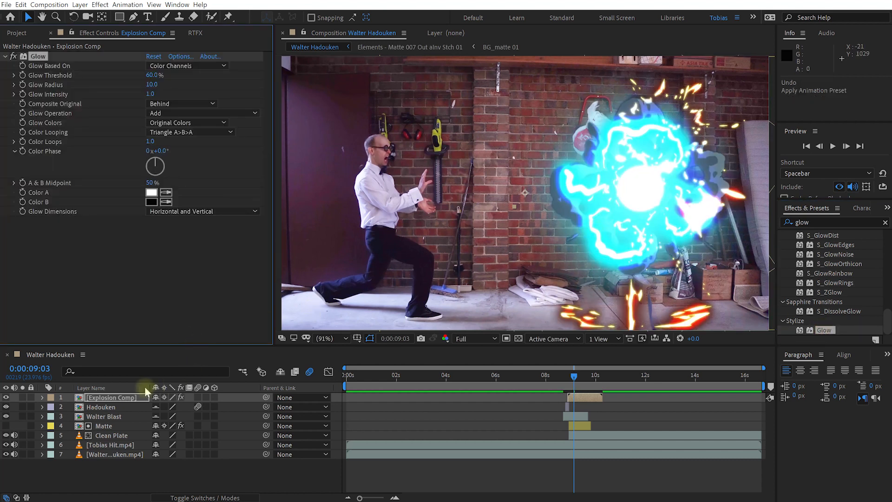
# - Set Explosion Comp's blending mode to Screen
pyautogui.press('F4')
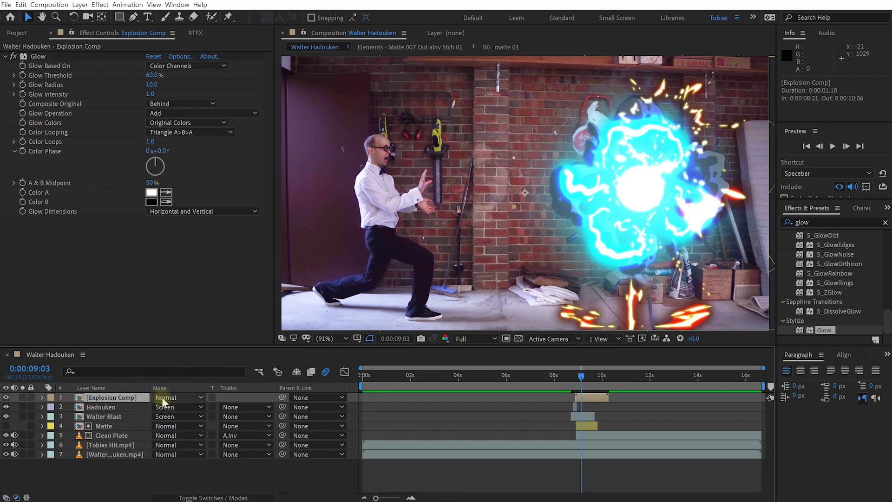
pyautogui.click(162, 397)
pyautogui.click(171, 102)
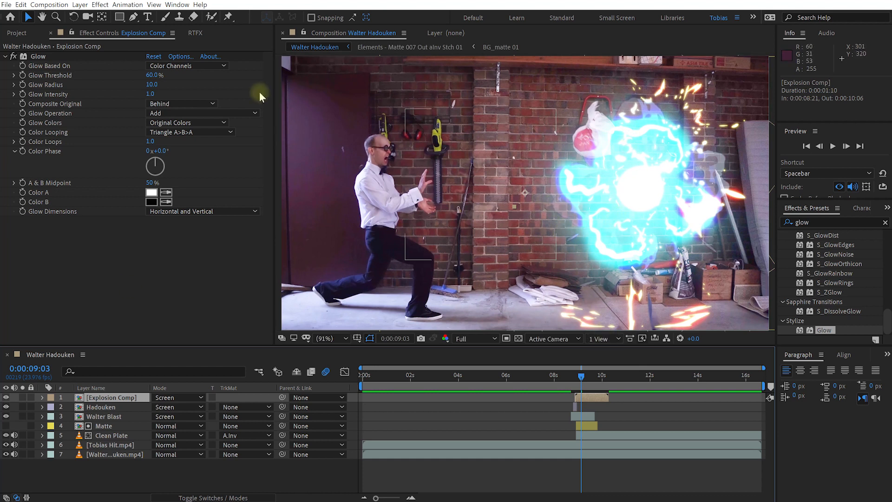
# - Set Explosion Comp's Glow Radius to 797 and Glow Threshold to 95.7%, and toggle the effect to compare the result
pyautogui.moveTo(161, 85); pyautogui.dragTo(585, 83)
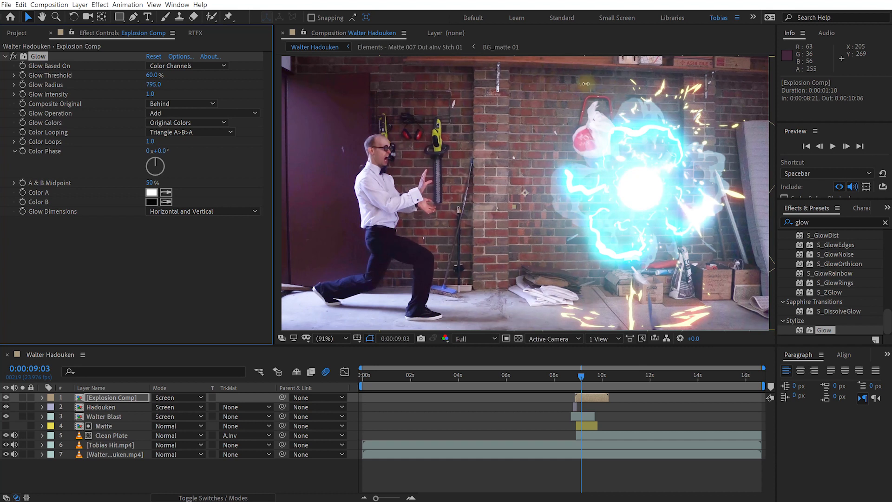
pyautogui.moveTo(152, 75); pyautogui.dragTo(233, 78)
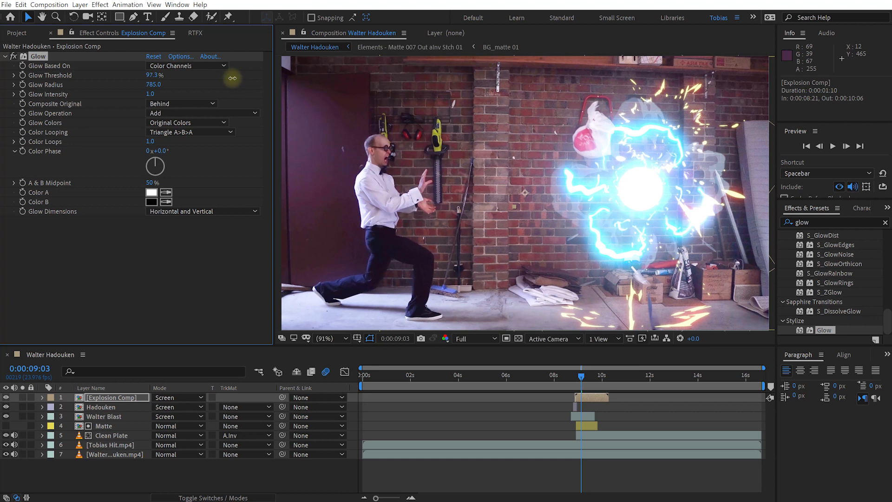
pyautogui.moveTo(159, 87)
pyautogui.mouseDown()
pyautogui.moveTo(225, 86)
pyautogui.moveTo(174, 94)
pyautogui.mouseUp()
pyautogui.click(14, 57)
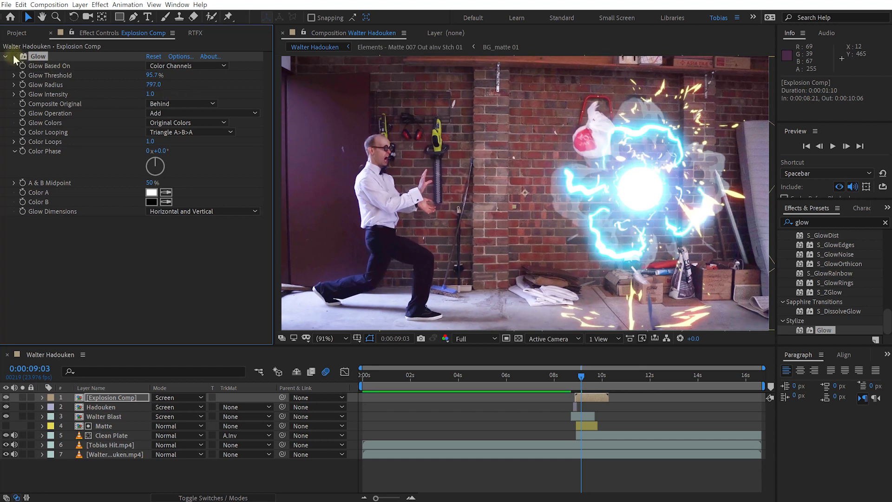
pyautogui.click(14, 56)
pyautogui.click(14, 56)
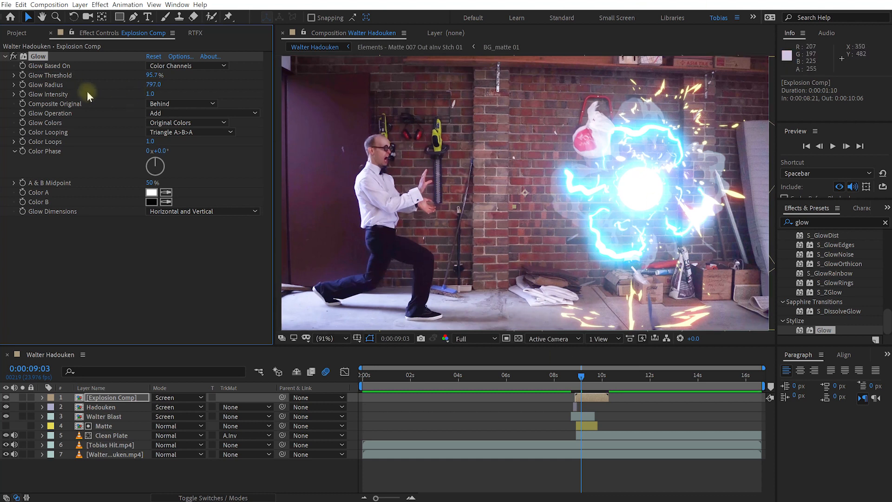
# - Set Explosion Comp's Glow Intensity to 1.3 and play back the blast from 0:00:06:14
pyautogui.moveTo(162, 93); pyautogui.dragTo(162, 95)
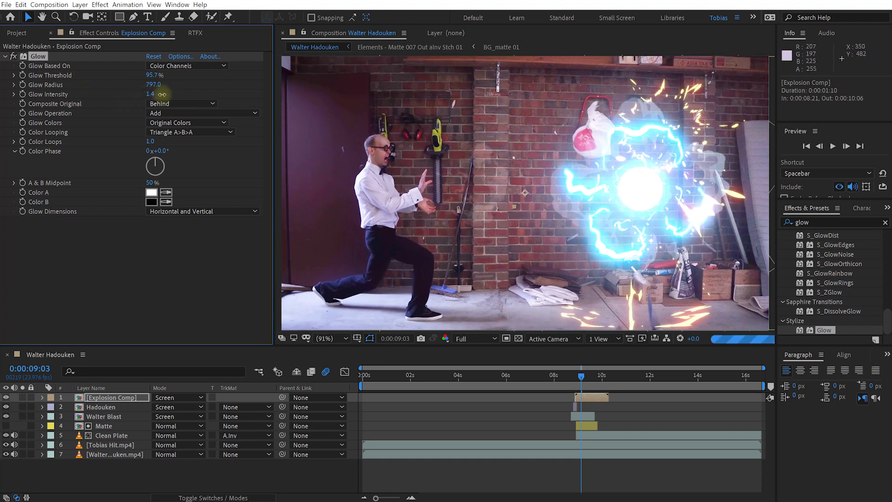
pyautogui.hotkey('alt', '/')
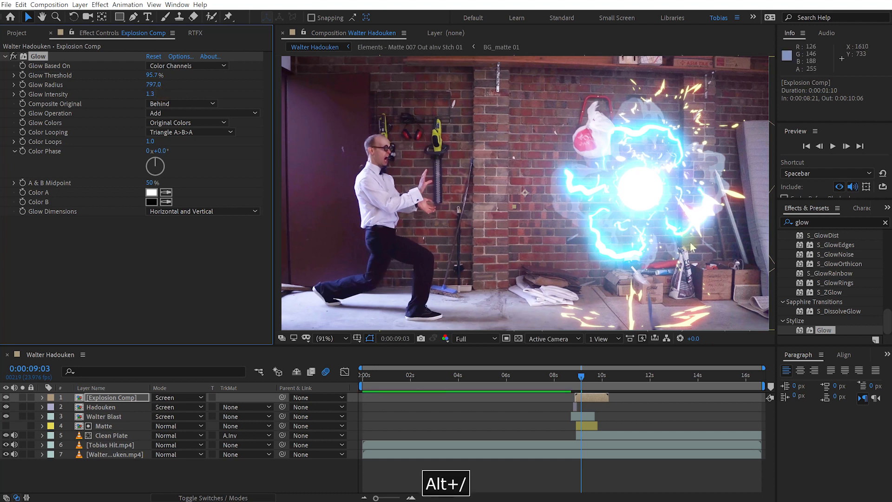
pyautogui.moveTo(573, 375); pyautogui.dragTo(520, 375)
pyautogui.press('space')
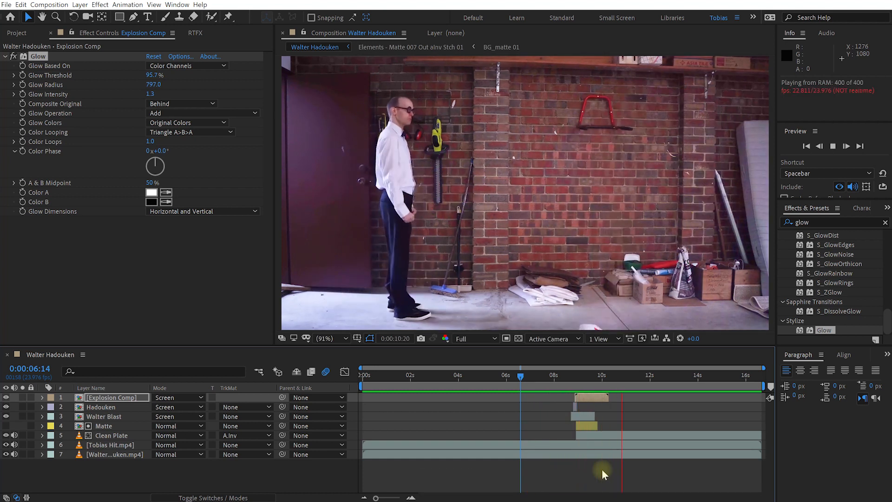
pyautogui.press('space')
# - Pre-compose all layers of Walter Hadouken into a new composition named Hadouken Comp
pyautogui.moveTo(632, 382); pyautogui.dragTo(580, 394)
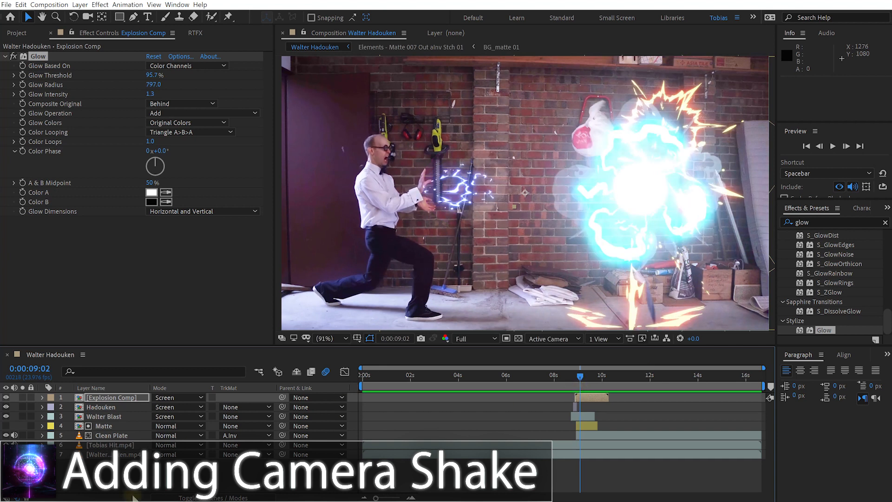
pyautogui.click(150, 487)
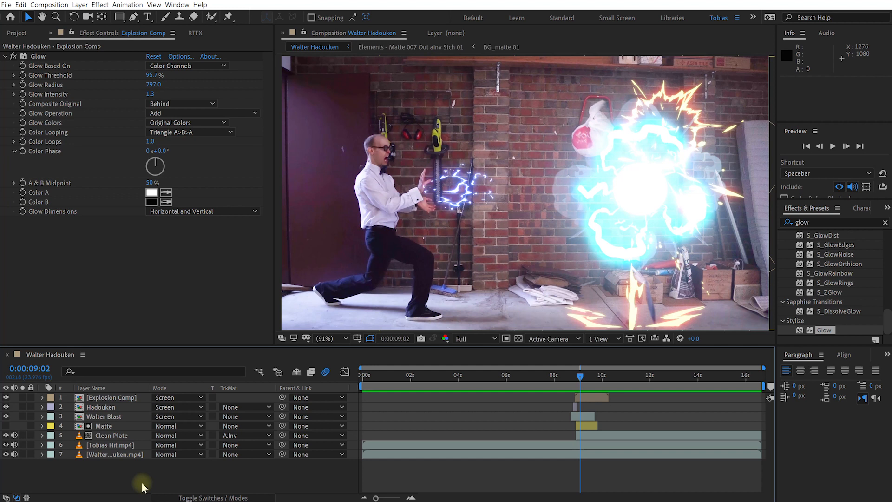
pyautogui.hotkey('ctrl', 'a')
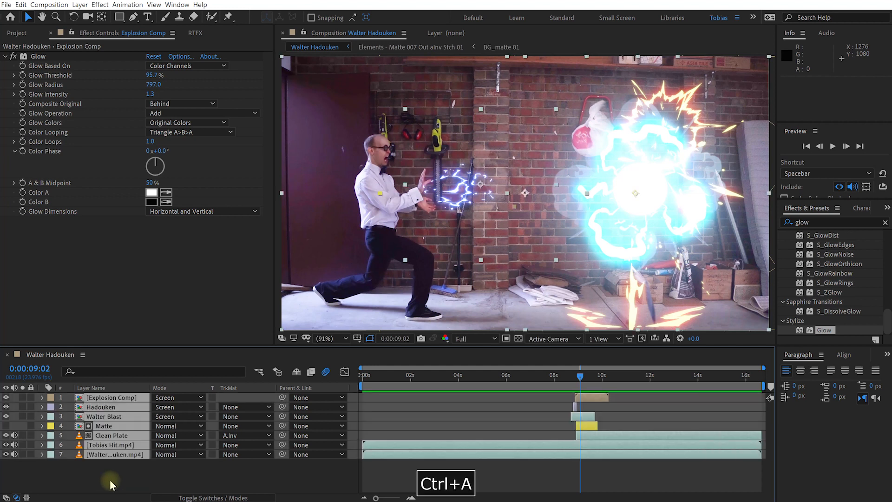
pyautogui.hotkey('ctrl', 'shift', 'c')
pyautogui.write('Hadou')
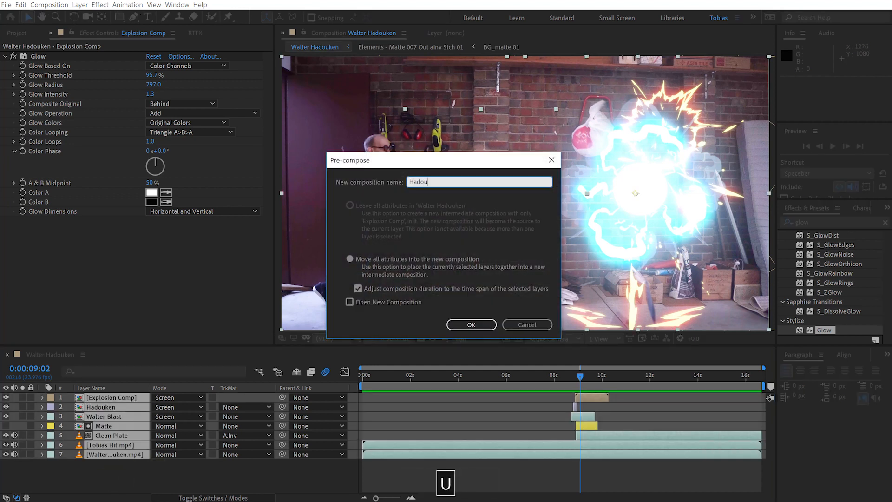
pyautogui.write('ken Comp')
pyautogui.click(466, 324)
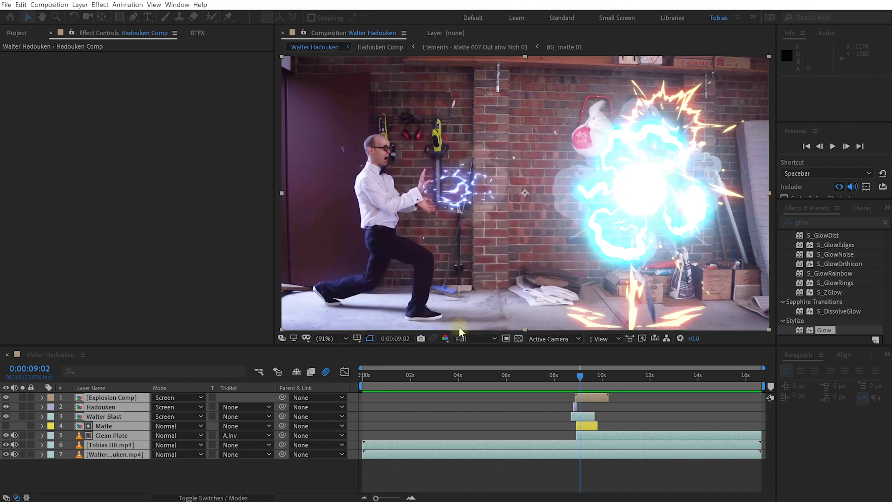
# - Move to the impact at 0:00:08:22 and apply the Slider Control effect to Hadouken Comp
pyautogui.moveTo(579, 375); pyautogui.dragTo(575, 375)
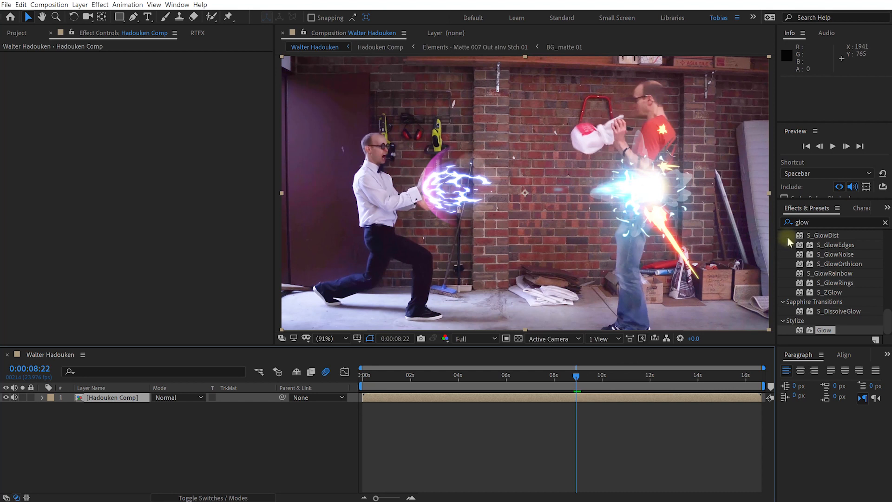
pyautogui.click(813, 223)
pyautogui.write('slider')
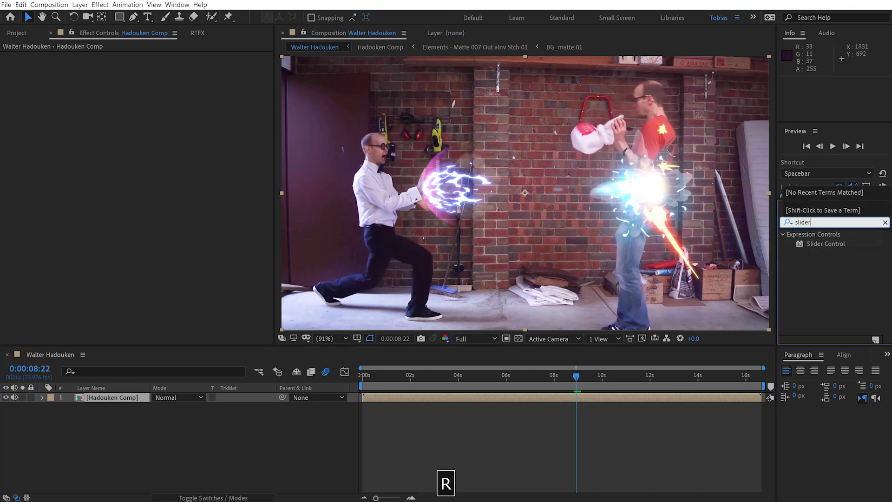
pyautogui.doubleClick(832, 242)
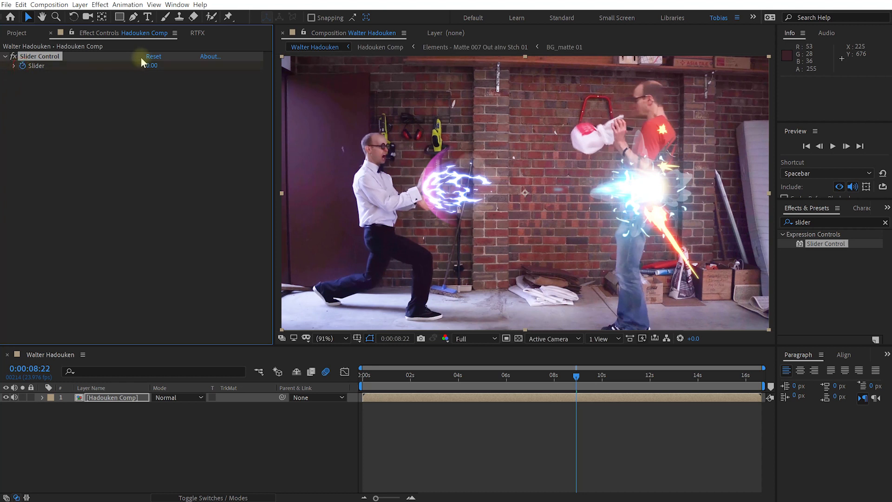
# - Keyframe the Slider at 10 on 0:00:08:22 and at 0 one frame earlier, on 0:00:08:21
pyautogui.click(152, 65)
pyautogui.write('10')
pyautogui.press('Return')
pyautogui.press('pageup')
pyautogui.press('pageup')
pyautogui.press('Return')
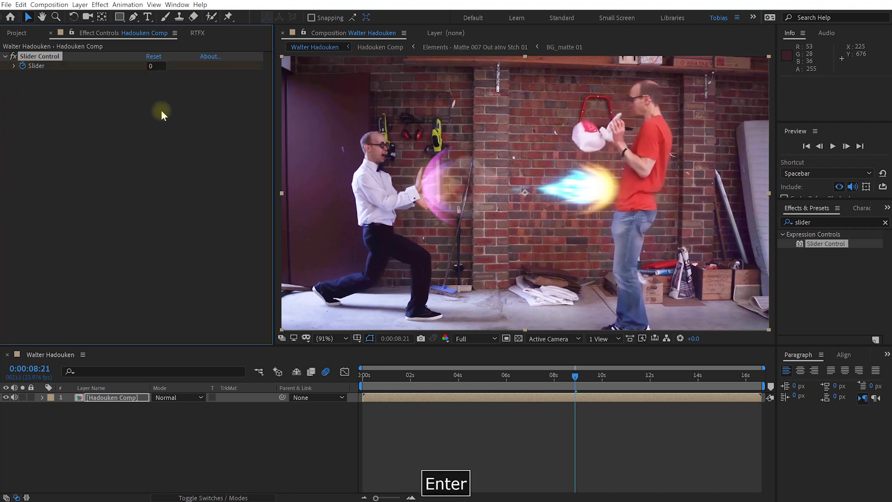
# - Keyframe the Slider to 0 at 0:00:09:14, reveal its keyframes and scrub through the falloff
pyautogui.press('pagedown')
pyautogui.press('pagedown')
pyautogui.press('pagedown')
pyautogui.press('pagedown')
pyautogui.press('pagedown')
pyautogui.press('pagedown')
pyautogui.press('pagedown')
pyautogui.press('pagedown')
pyautogui.press('pagedown')
pyautogui.press('pagedown')
pyautogui.press('pagedown')
pyautogui.press('pagedown')
pyautogui.press('pagedown')
pyautogui.press('pagedown')
pyautogui.press('pagedown')
pyautogui.press('pagedown')
pyautogui.press('pagedown')
pyautogui.click(152, 66)
pyautogui.write('0')
pyautogui.press('Return')
pyautogui.press('u')
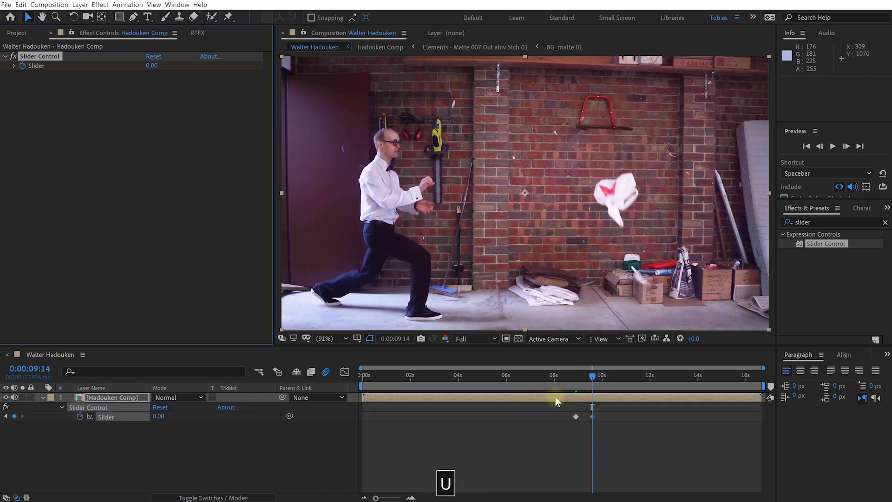
pyautogui.moveTo(589, 378); pyautogui.dragTo(575, 378)
pyautogui.scroll(4, 585, 407)
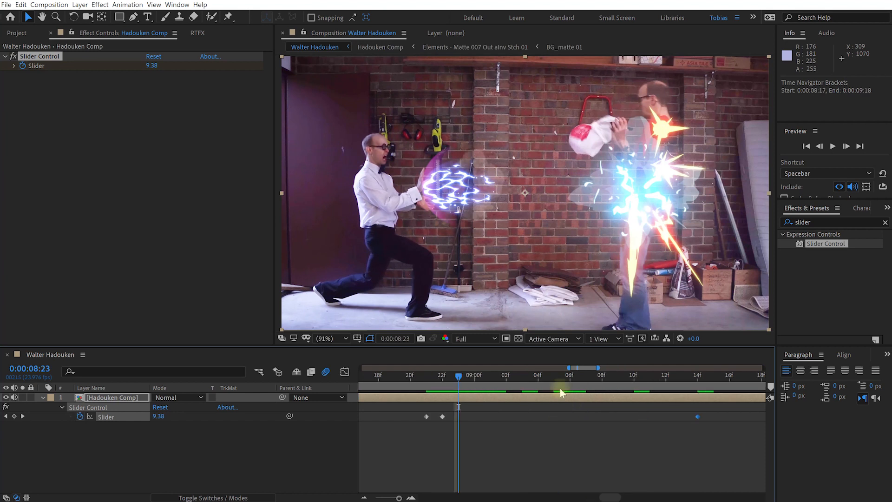
pyautogui.moveTo(449, 379); pyautogui.dragTo(693, 410)
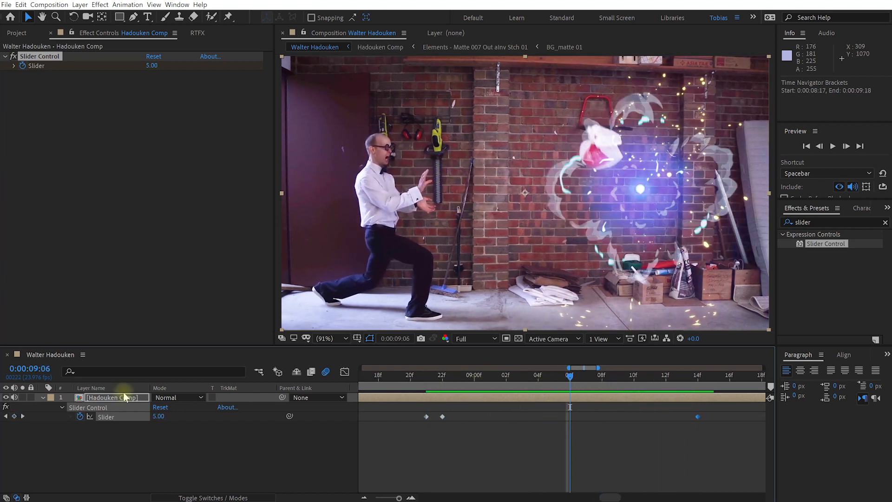
# - Add the expression wiggle(24, effect("Slider Control")("Slider")) to Hadouken Comp's Position and scrub to 0:00:09:04 to check the shake
pyautogui.click(121, 397)
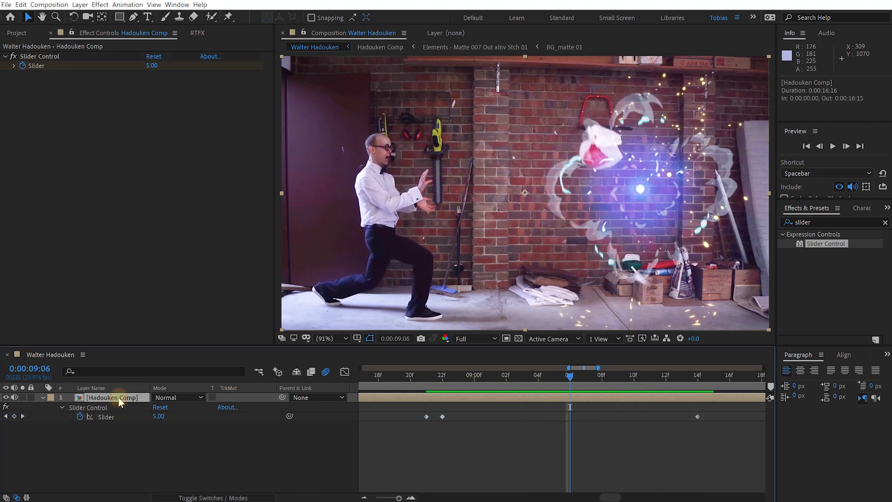
pyautogui.press('p')
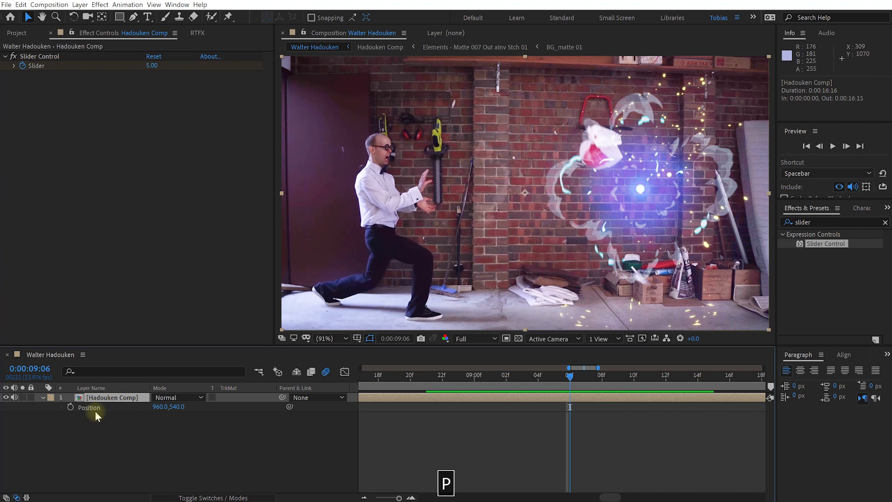
pyautogui.keyDown('alt'); pyautogui.click(71, 407); pyautogui.keyUp('alt')
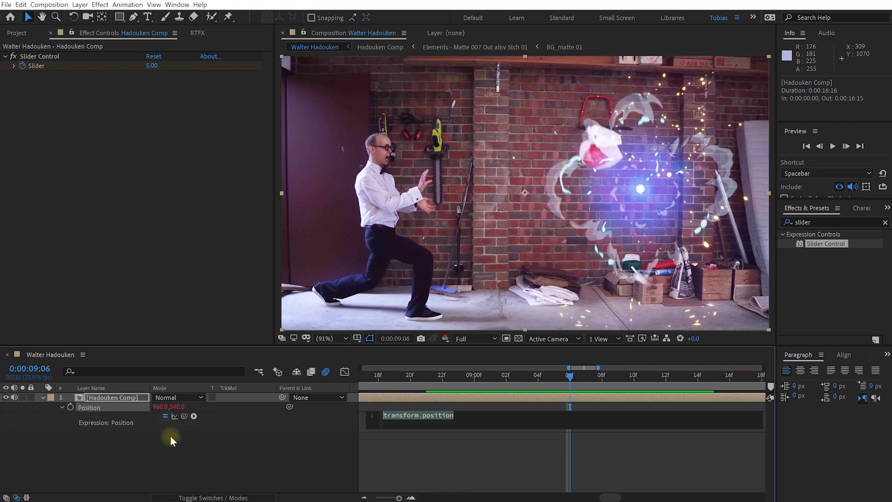
pyautogui.write('wiggle()24,')
pyautogui.moveTo(184, 416); pyautogui.dragTo(47, 66)
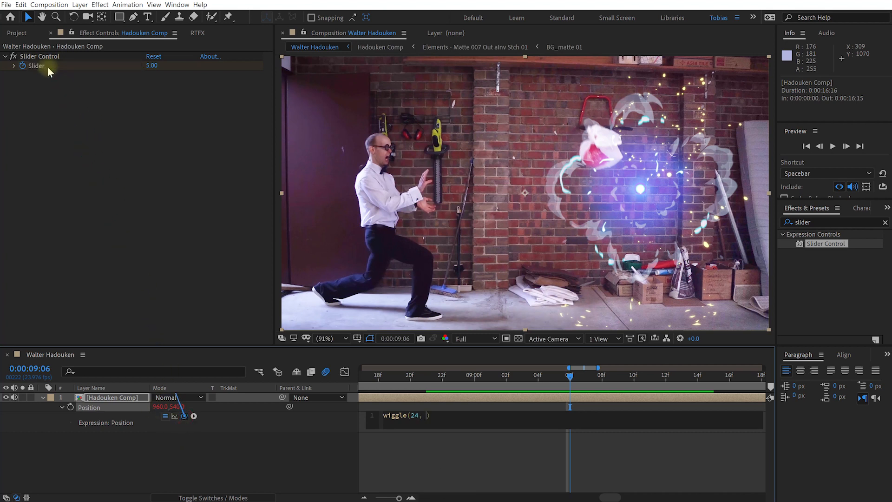
pyautogui.click(528, 445)
pyautogui.moveTo(565, 378); pyautogui.dragTo(551, 390)
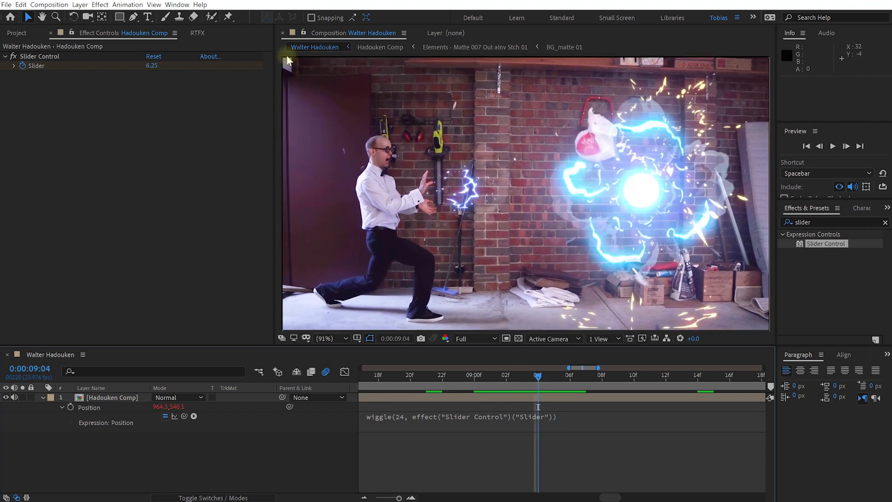
# - Apply Motion Tile to Hadouken Comp with Output Width and Output Height 150 and Mirror Edges enabled
pyautogui.doubleClick(817, 222)
pyautogui.write('motion tile')
pyautogui.moveTo(515, 390); pyautogui.dragTo(534, 398)
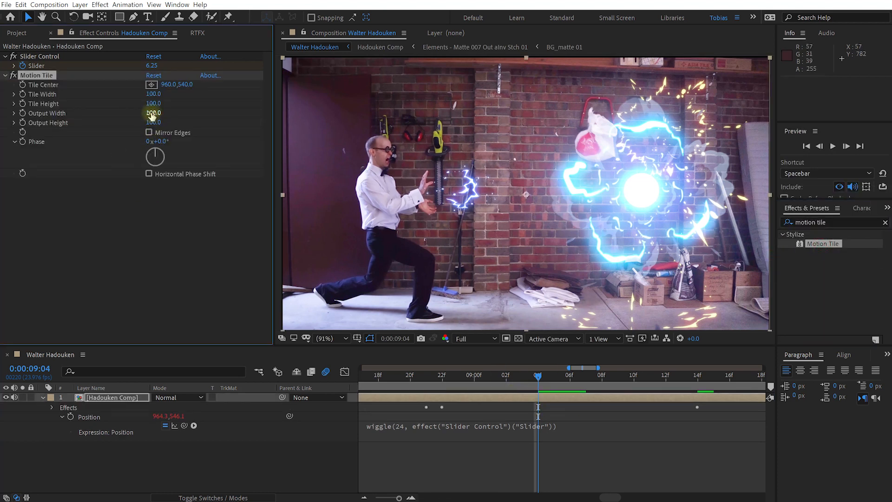
pyautogui.write('150')
pyautogui.press('Tab')
pyautogui.write('150')
pyautogui.press('Tab')
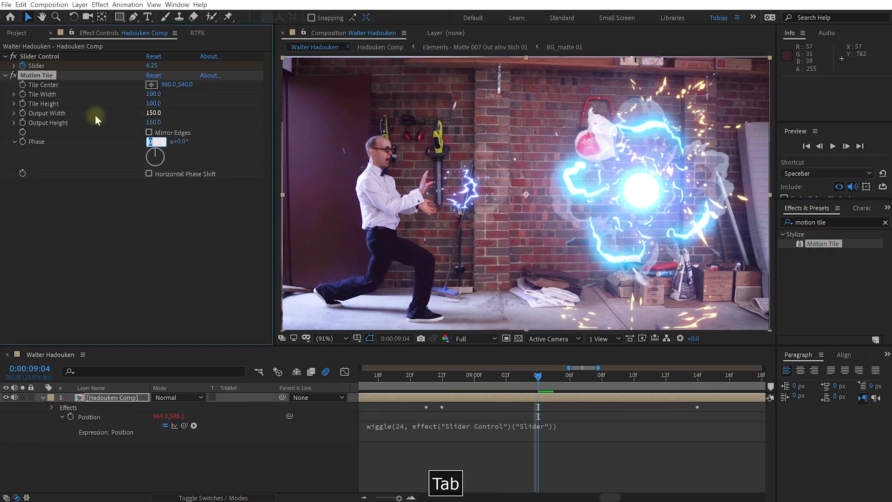
pyautogui.click(148, 132)
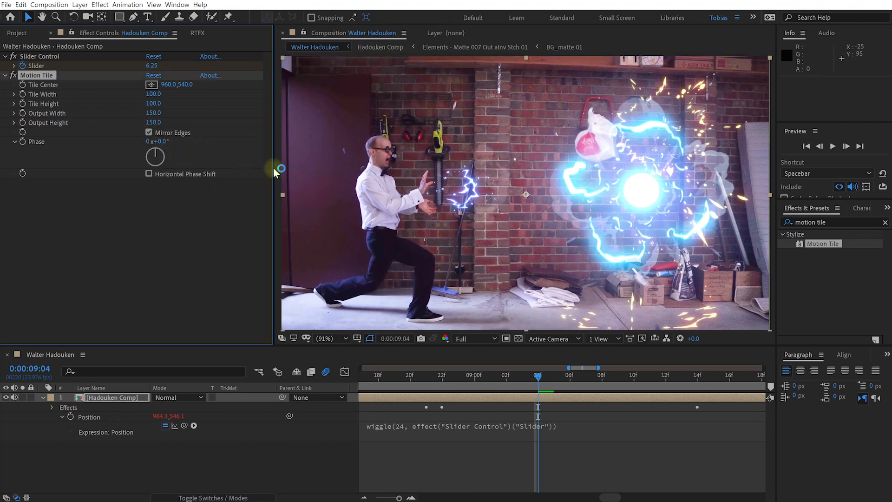
# - Enable motion blur on Hadouken Comp and collapse its properties
pyautogui.press('F4')
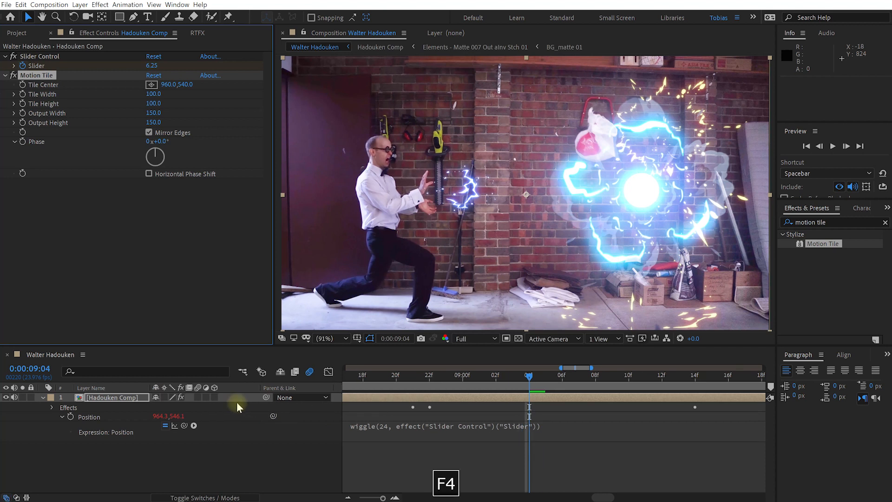
pyautogui.click(197, 397)
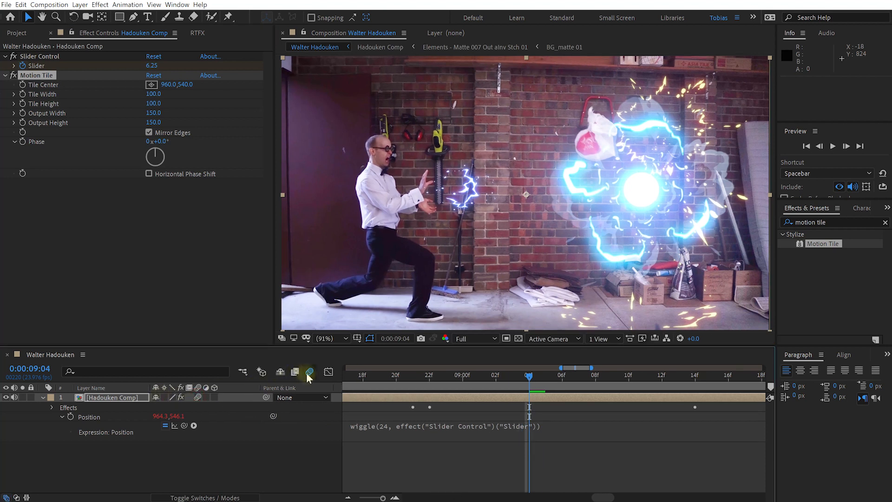
pyautogui.click(44, 399)
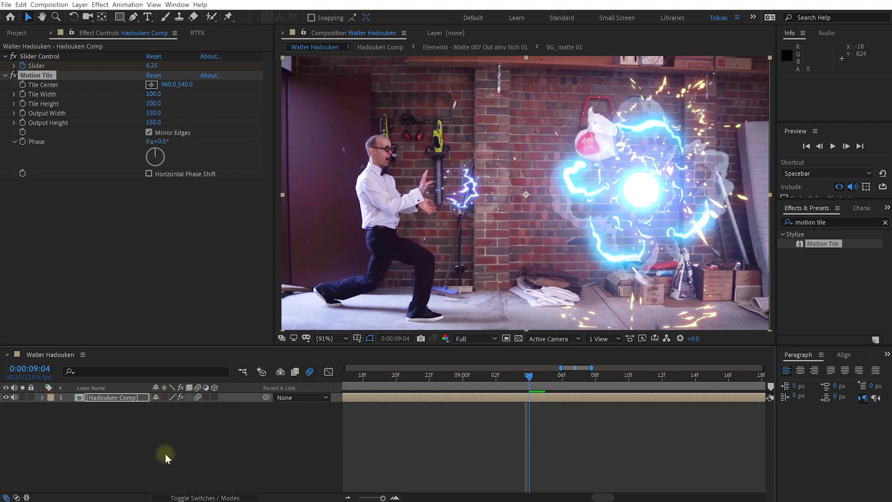
# - Set the motion blur shutter angle to 180 in the advanced composition settings of Walter Hadouken
pyautogui.rightClick(162, 449)
pyautogui.click(198, 349)
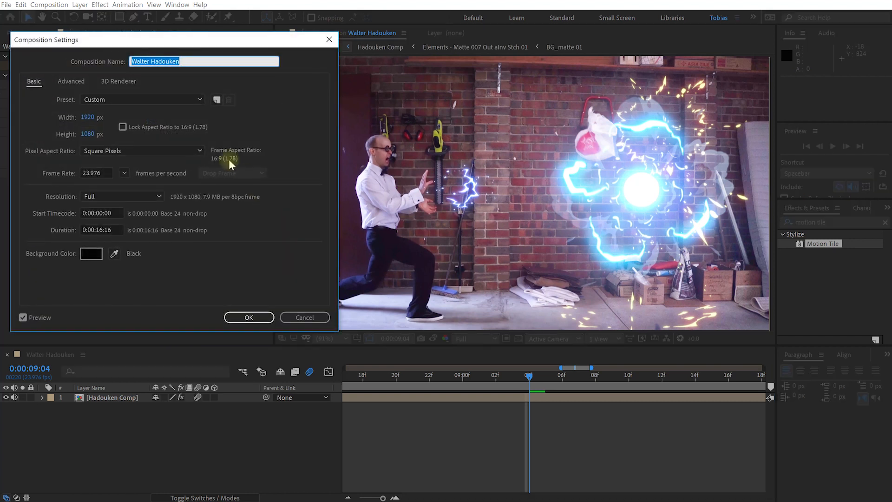
pyautogui.click(72, 83)
pyautogui.write('180')
pyautogui.press('Return')
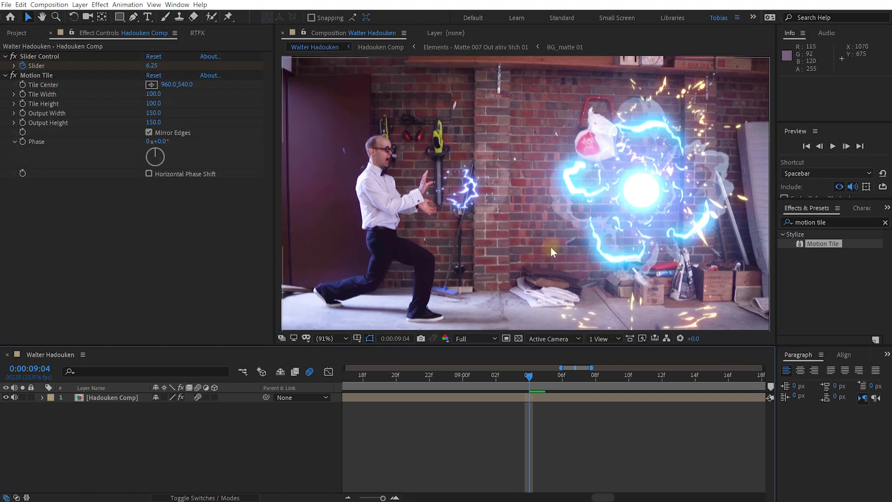
# - Enlarge the composition viewer, show the full timeline and play back the shot from 0:00:03:20
pyautogui.moveTo(274, 111); pyautogui.dragTo(136, 110)
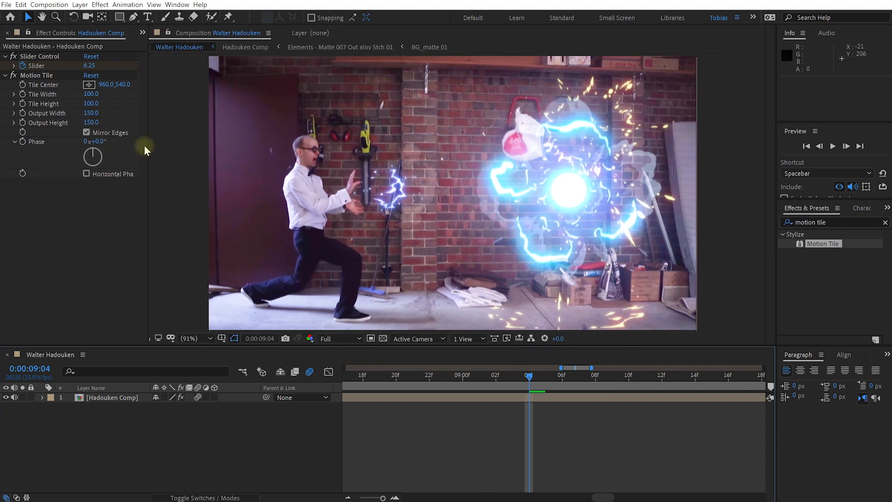
pyautogui.moveTo(300, 347); pyautogui.dragTo(292, 426)
pyautogui.click(542, 457)
pyautogui.press(';')
pyautogui.moveTo(575, 456); pyautogui.dragTo(442, 456)
pyautogui.press('space')
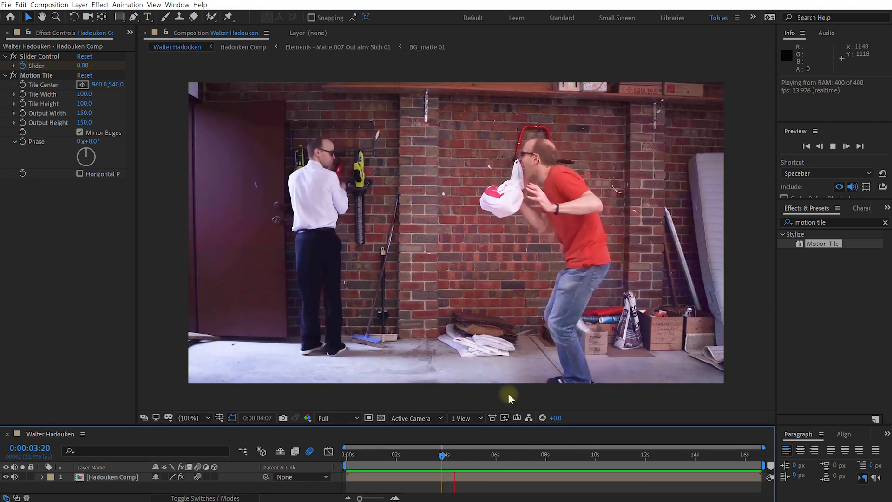